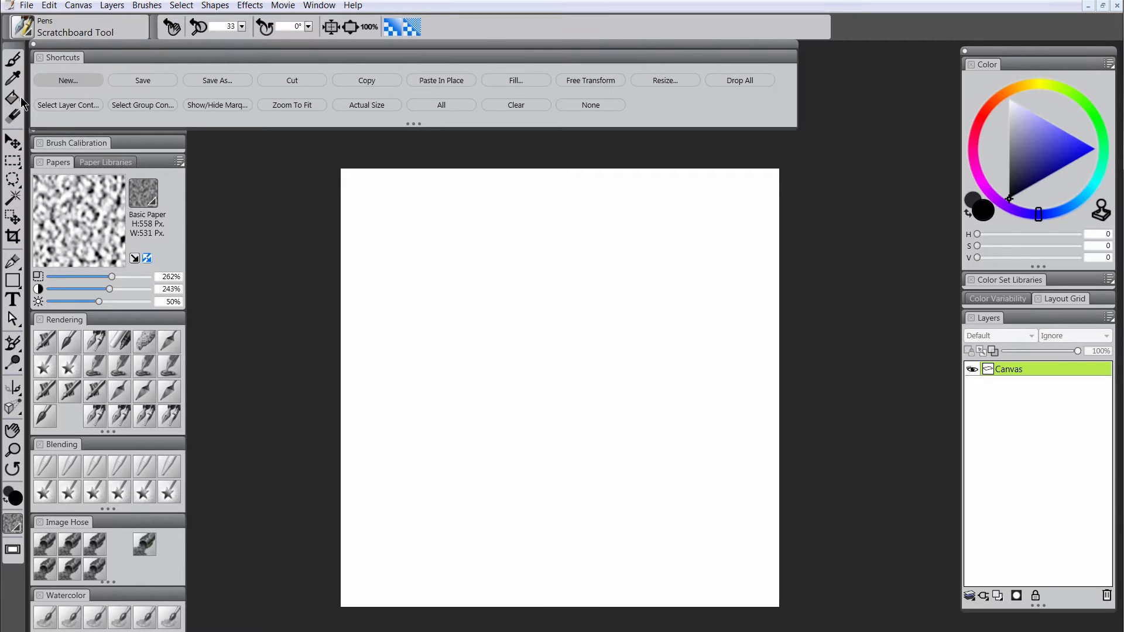
Step: Fill the whole canvas with black using the Paint Bucket
click(16, 105)
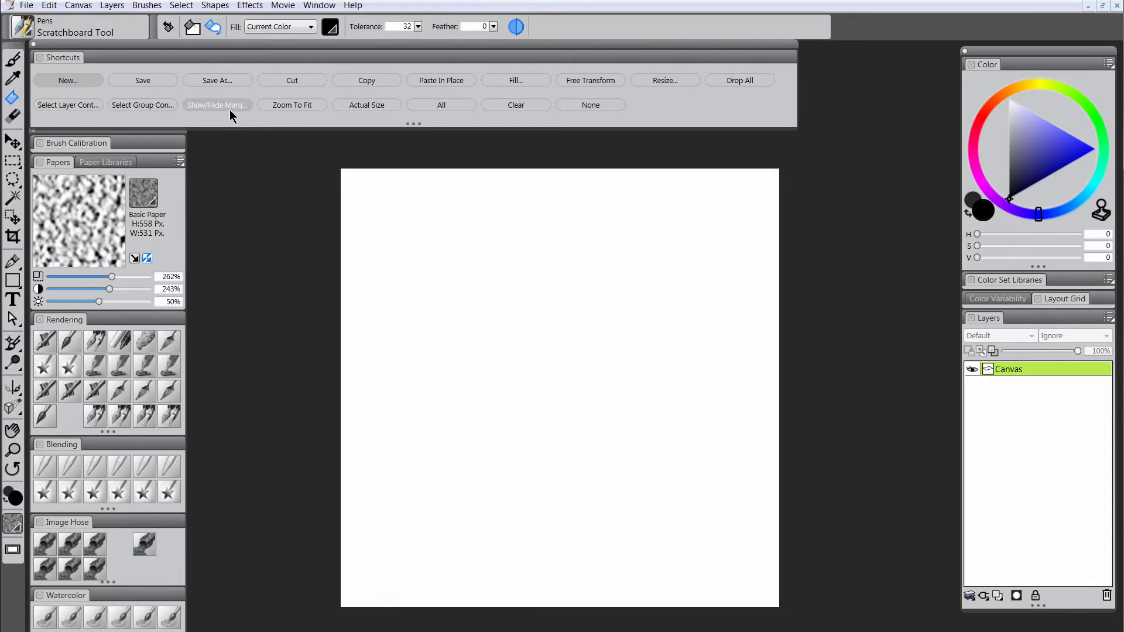
drag(1023, 171, 1014, 202)
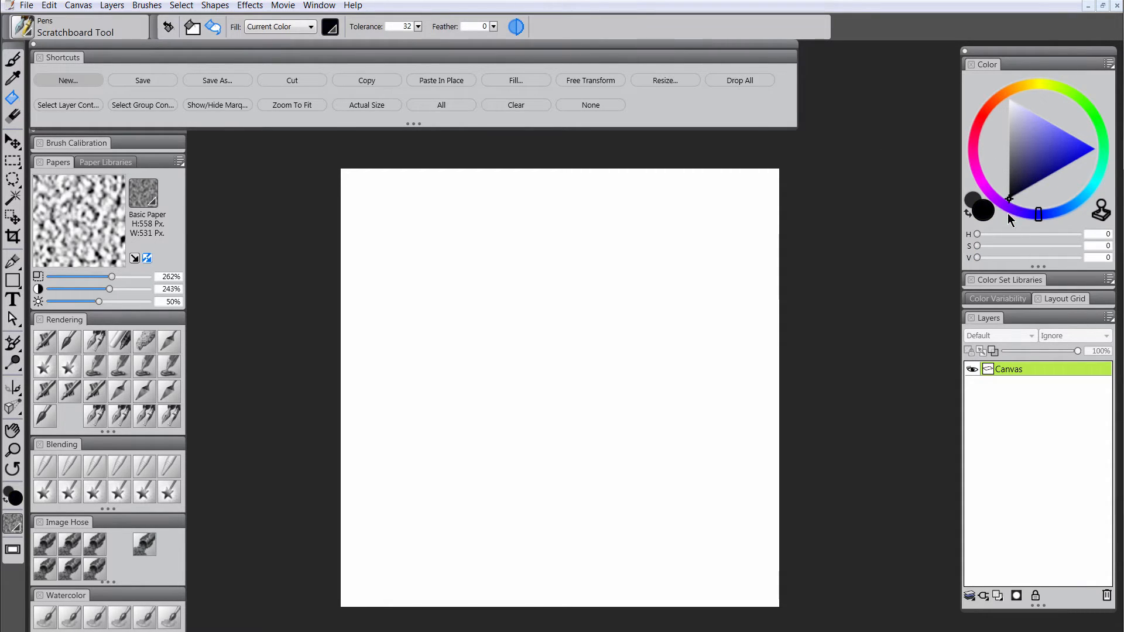
click(513, 292)
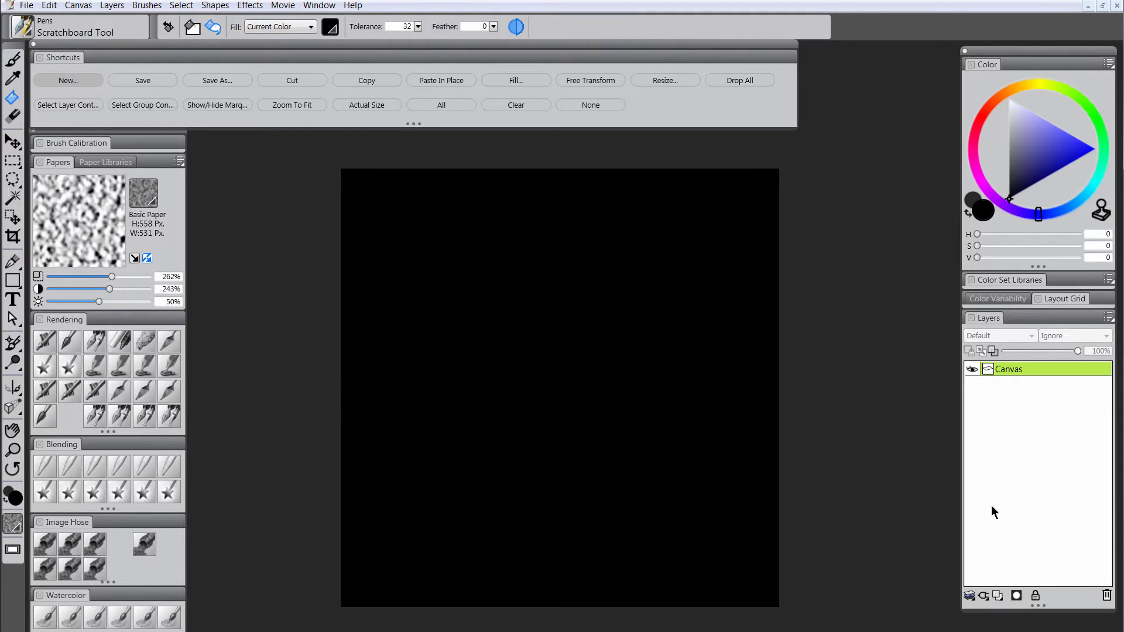
Step: Add a new layer above the canvas and name it sun
click(998, 596)
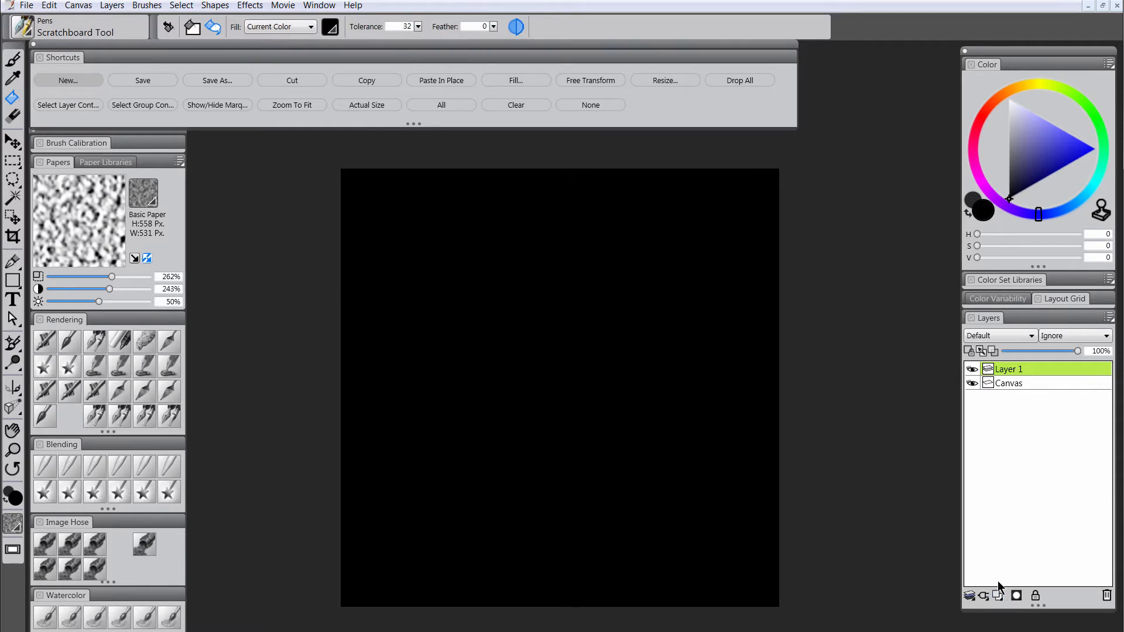
double_click(1011, 369)
text(sun)
key(Return)
Step: Make a large circular selection centred on the canvas, leaving a narrow margin around it
click(17, 168)
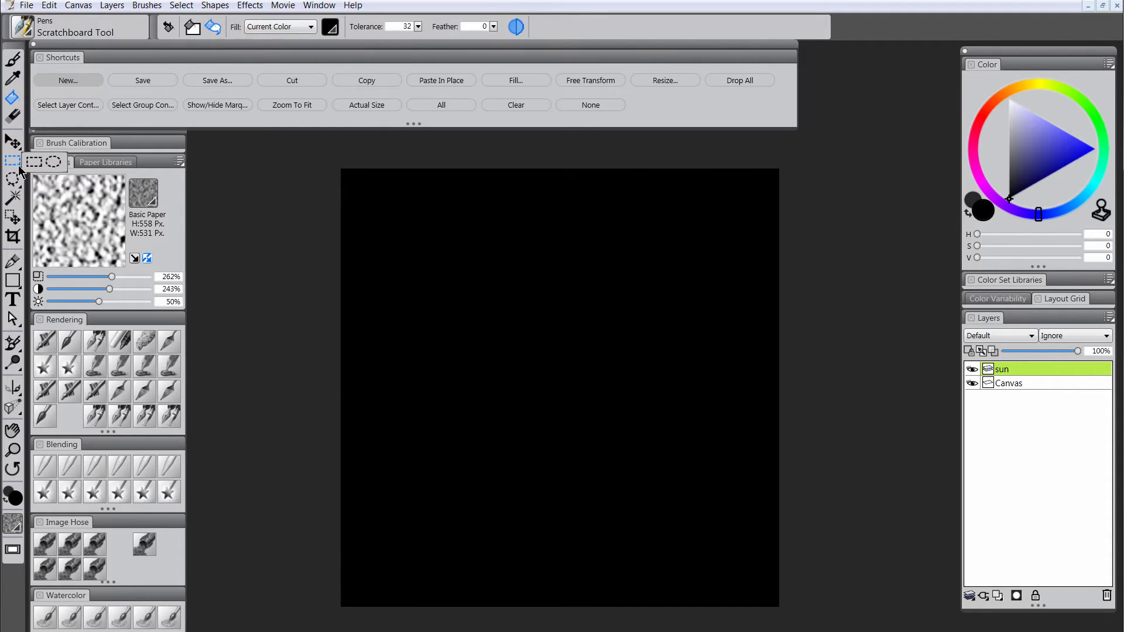
click(52, 163)
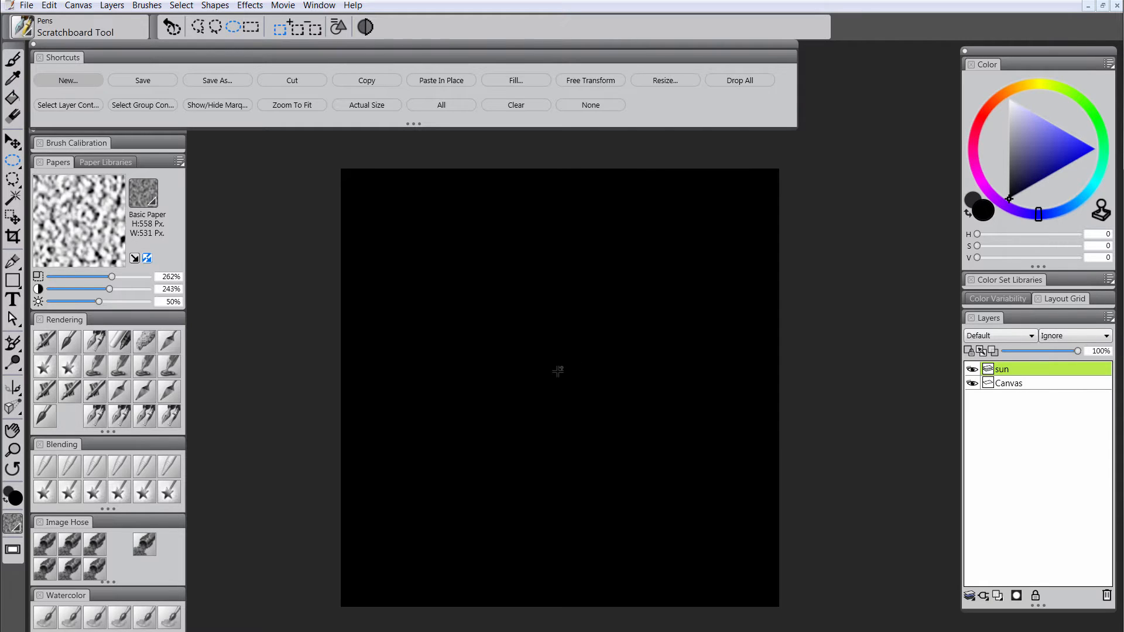
drag(561, 371, 742, 580)
click(749, 570)
Step: Fill the circular selection with a saturated yellow-orange of hue 117 and clear the selection
click(13, 103)
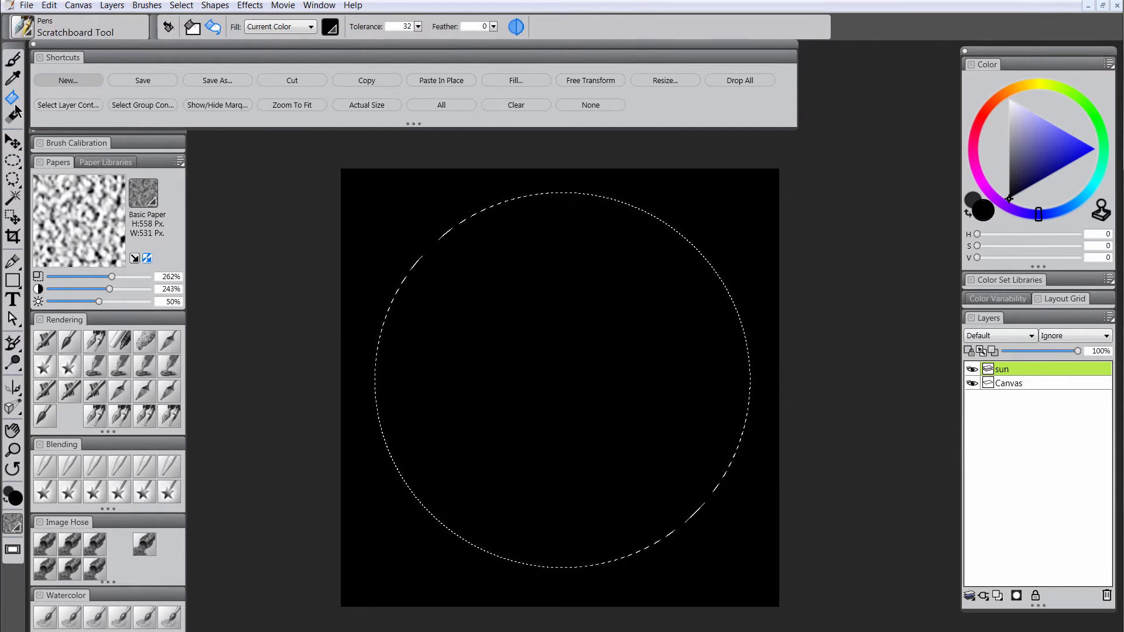
click(1027, 86)
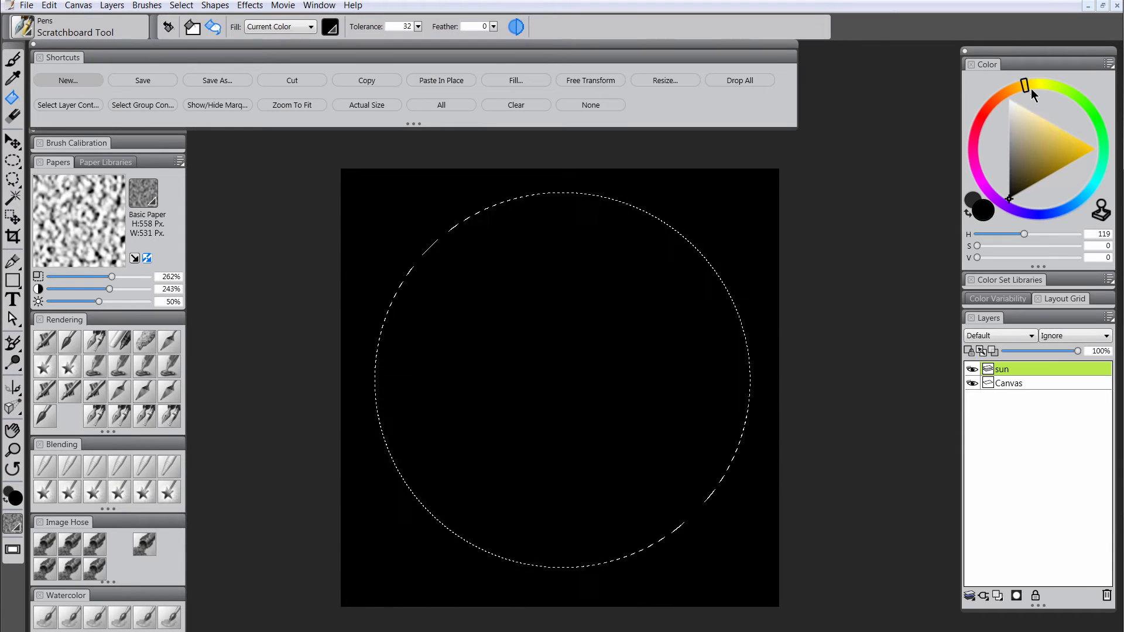
drag(1081, 146, 1096, 170)
click(1021, 89)
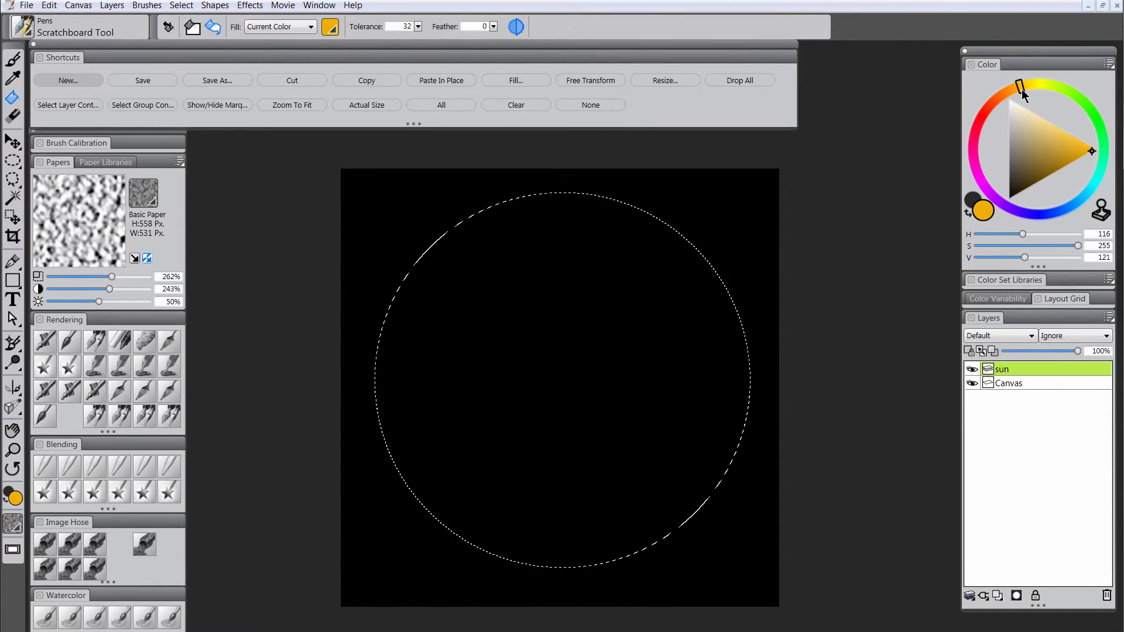
click(1023, 87)
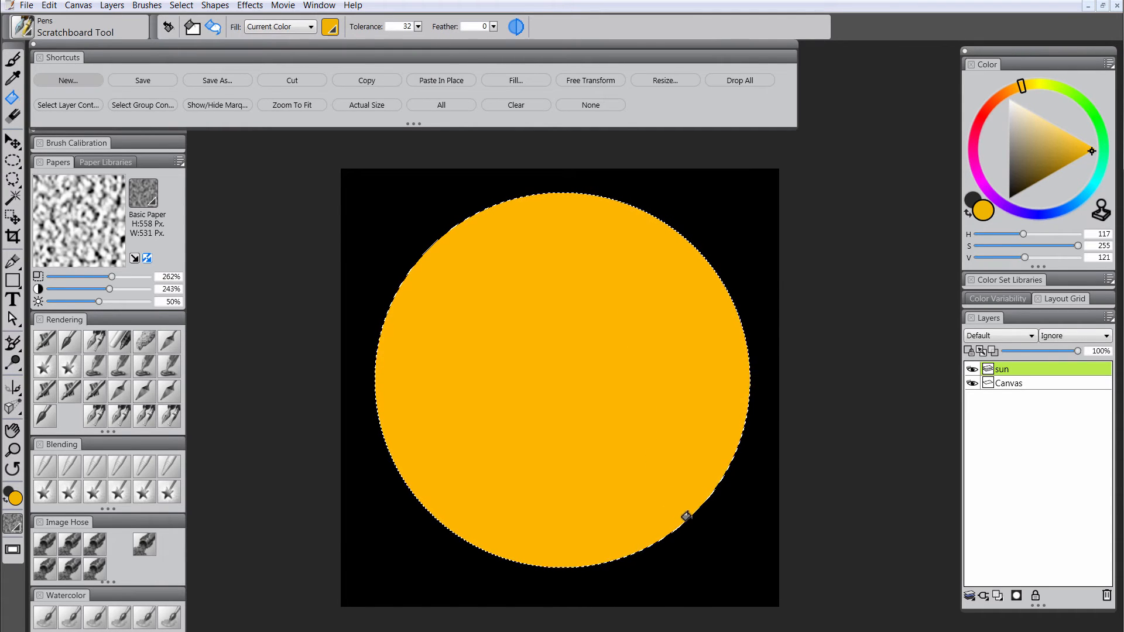
key(ctrl+d)
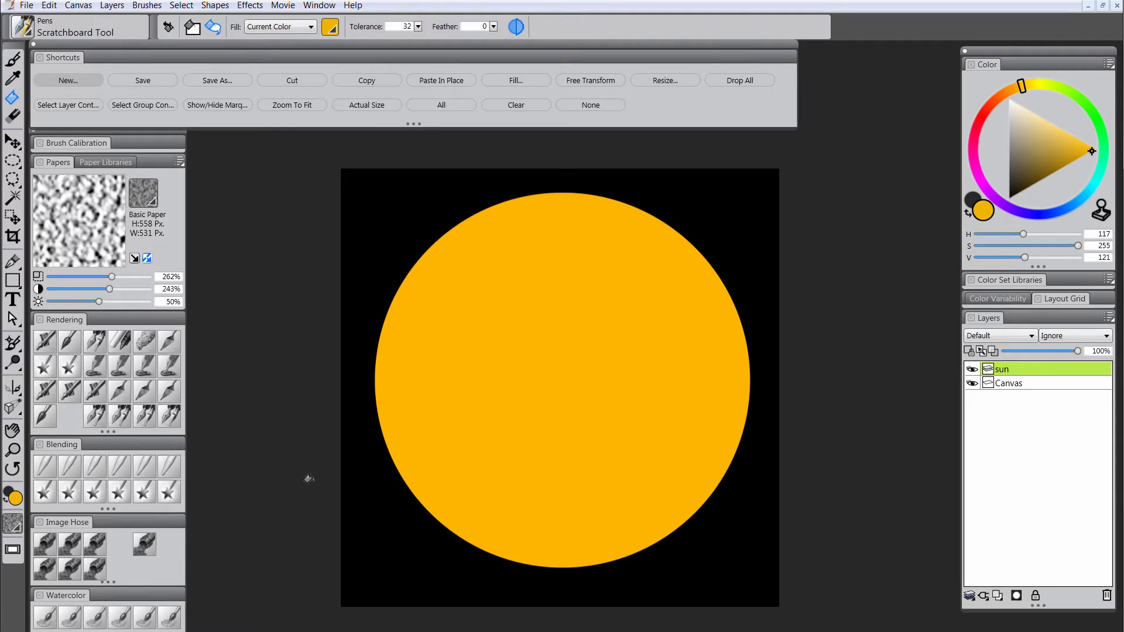
Step: Soften the sun's edge all the way around with the Diffuse Blur blender at a brush size of about 195
click(46, 468)
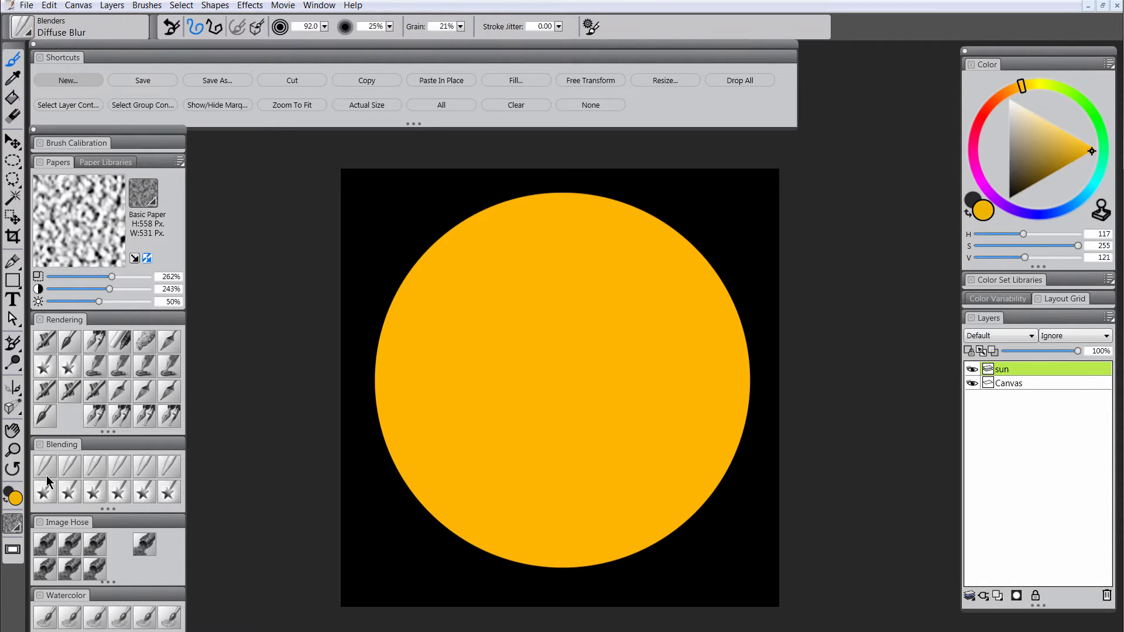
mouse_move(521, 249)
mouse_down()
mouse_move(531, 275)
mouse_move(521, 249)
mouse_up()
mouse_move(385, 367)
mouse_down()
mouse_move(397, 446)
mouse_move(442, 505)
mouse_up()
mouse_move(508, 535)
mouse_down()
mouse_move(610, 547)
mouse_move(663, 515)
mouse_move(714, 457)
mouse_move(703, 482)
mouse_move(733, 418)
mouse_move(735, 374)
mouse_move(697, 277)
mouse_up()
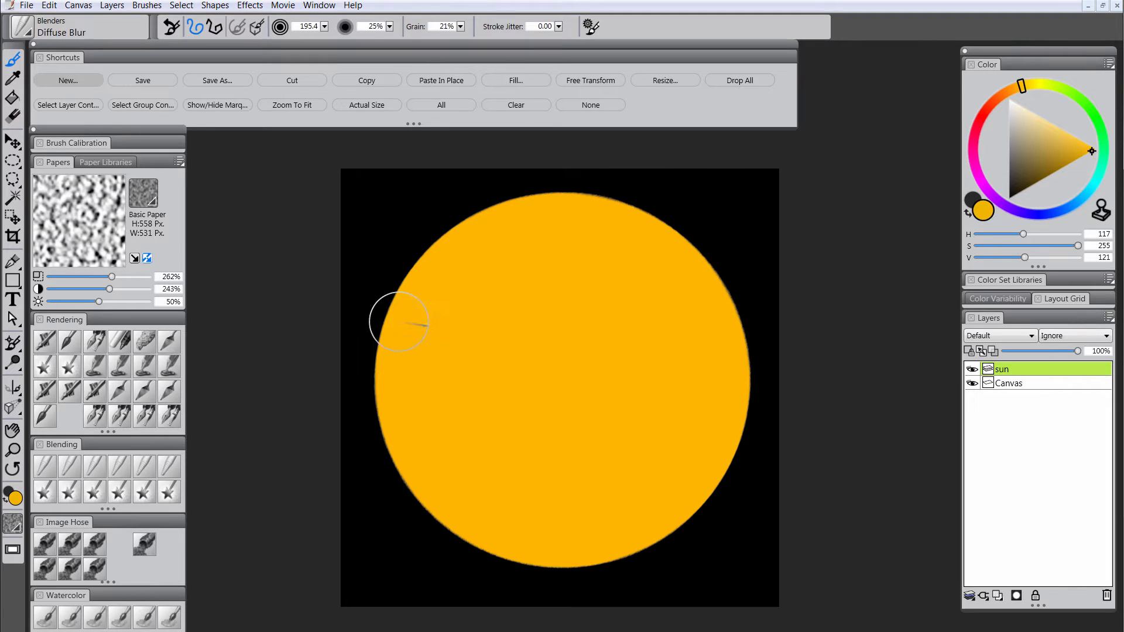
drag(683, 514, 724, 462)
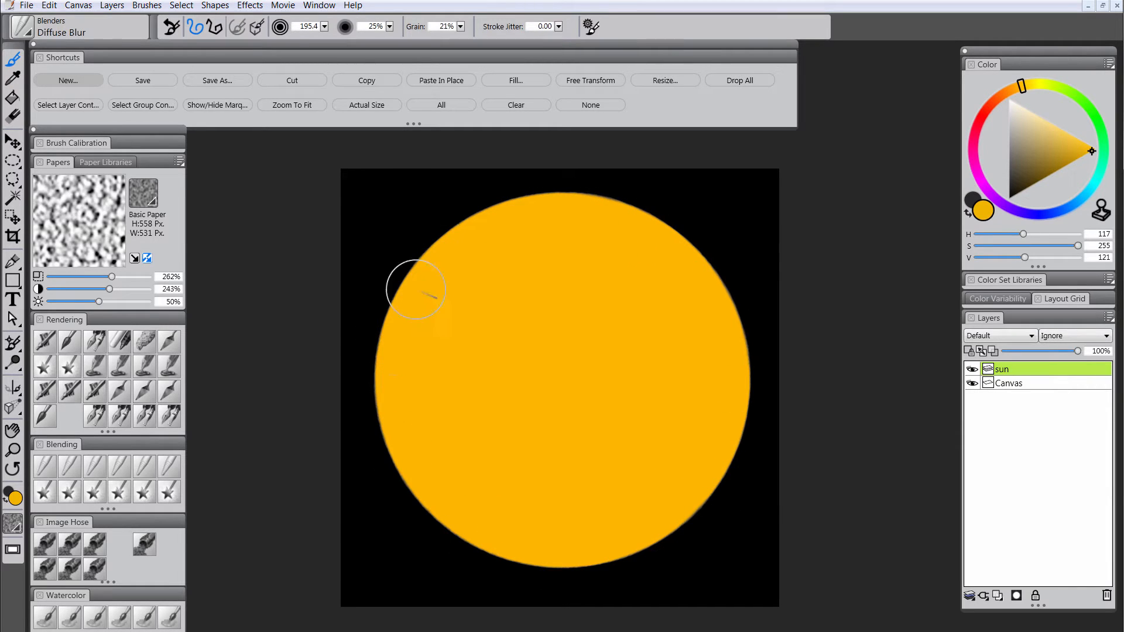
drag(415, 289, 520, 544)
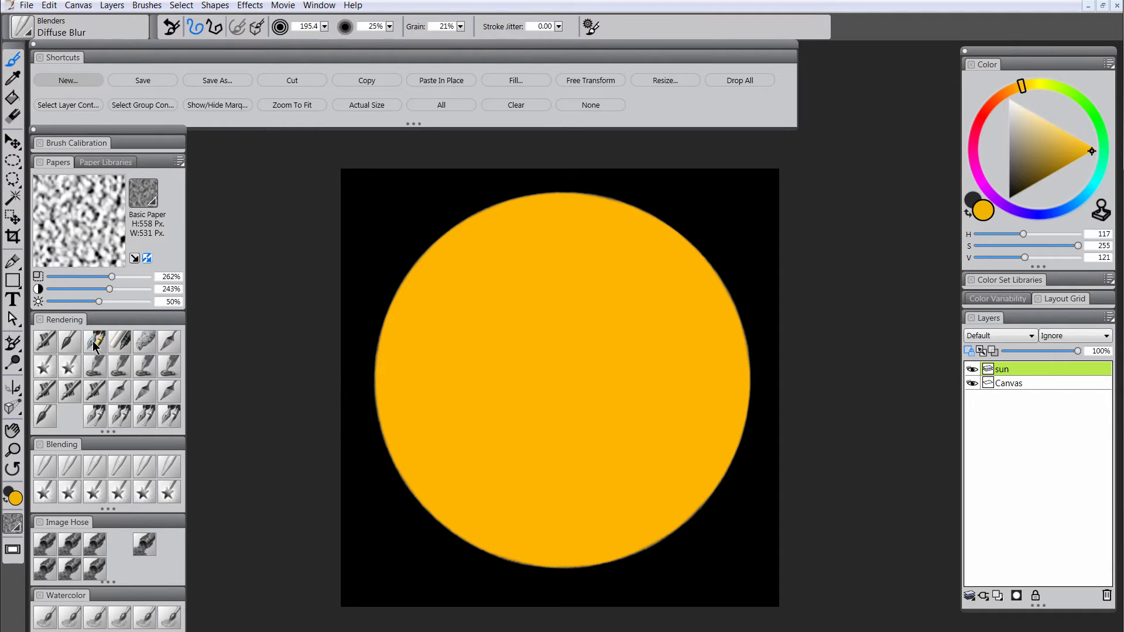
Step: With the sun layer's transparency preserved, airbrush a yellow rim of hue 121 around the inside edge using the Digital Airbrush
click(120, 339)
drag(514, 183, 527, 188)
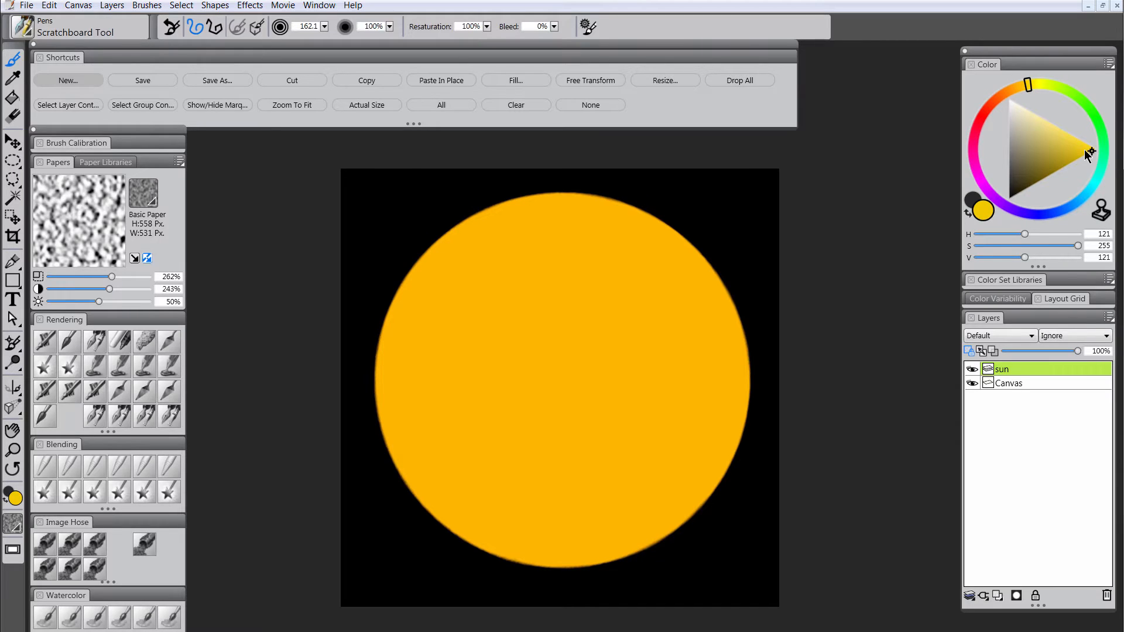
drag(1084, 149, 1103, 153)
click(117, 363)
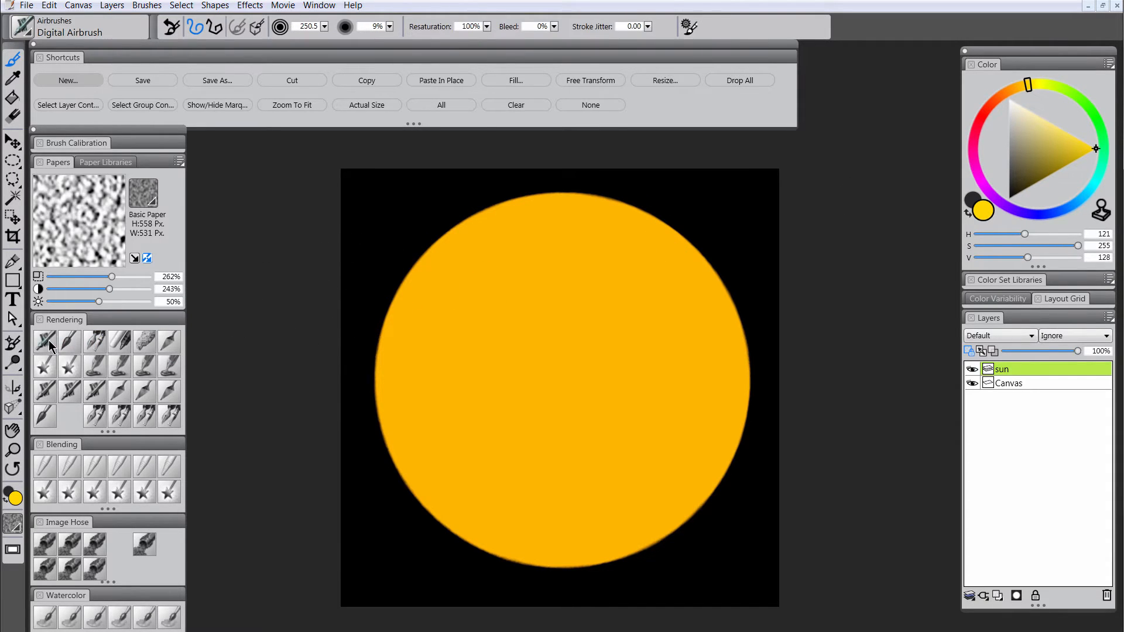
mouse_move(409, 236)
mouse_down()
mouse_move(391, 277)
mouse_move(484, 192)
mouse_move(391, 273)
mouse_move(523, 184)
mouse_move(428, 239)
mouse_move(443, 217)
mouse_move(595, 191)
mouse_move(473, 191)
mouse_move(708, 225)
mouse_move(510, 203)
mouse_move(362, 323)
mouse_move(429, 234)
mouse_move(358, 367)
mouse_move(400, 269)
mouse_move(366, 396)
mouse_move(371, 386)
mouse_move(384, 437)
mouse_move(415, 479)
mouse_move(391, 457)
mouse_move(510, 559)
mouse_move(423, 516)
mouse_move(627, 595)
mouse_move(464, 555)
mouse_move(593, 577)
mouse_move(689, 525)
mouse_move(624, 566)
mouse_move(749, 454)
mouse_move(704, 520)
mouse_move(749, 426)
mouse_move(737, 307)
mouse_move(743, 323)
mouse_move(668, 226)
mouse_move(710, 259)
mouse_move(519, 180)
mouse_move(640, 211)
mouse_move(564, 196)
mouse_move(385, 354)
mouse_move(585, 183)
mouse_move(384, 389)
mouse_up()
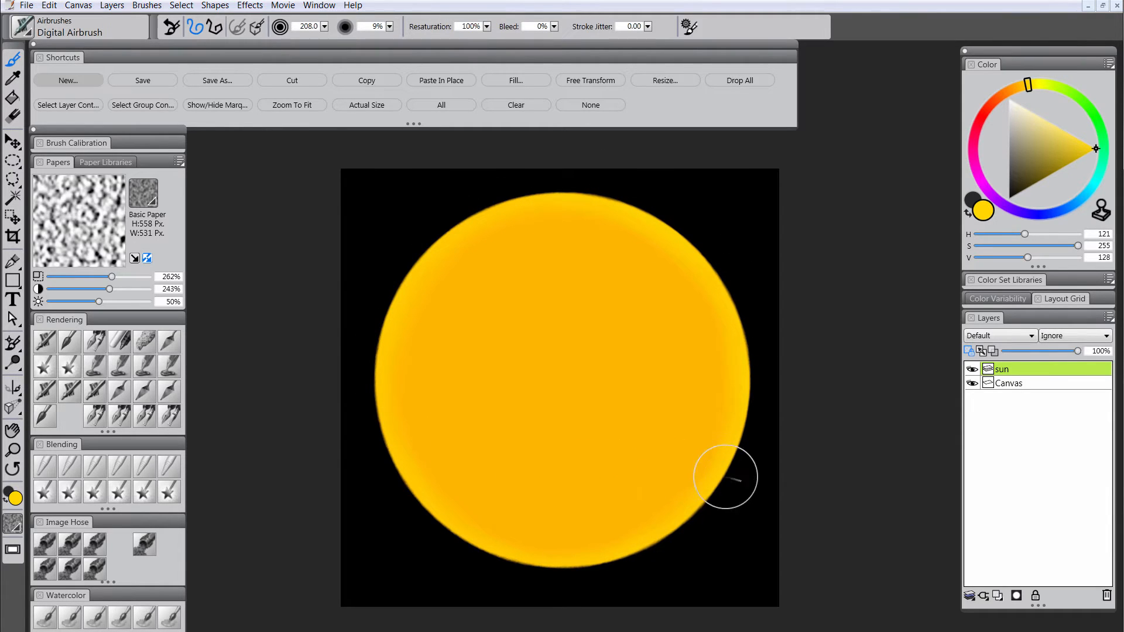
Step: Airbrush the middle of the sun with a large soft brush in orange of hue 108
click(1010, 92)
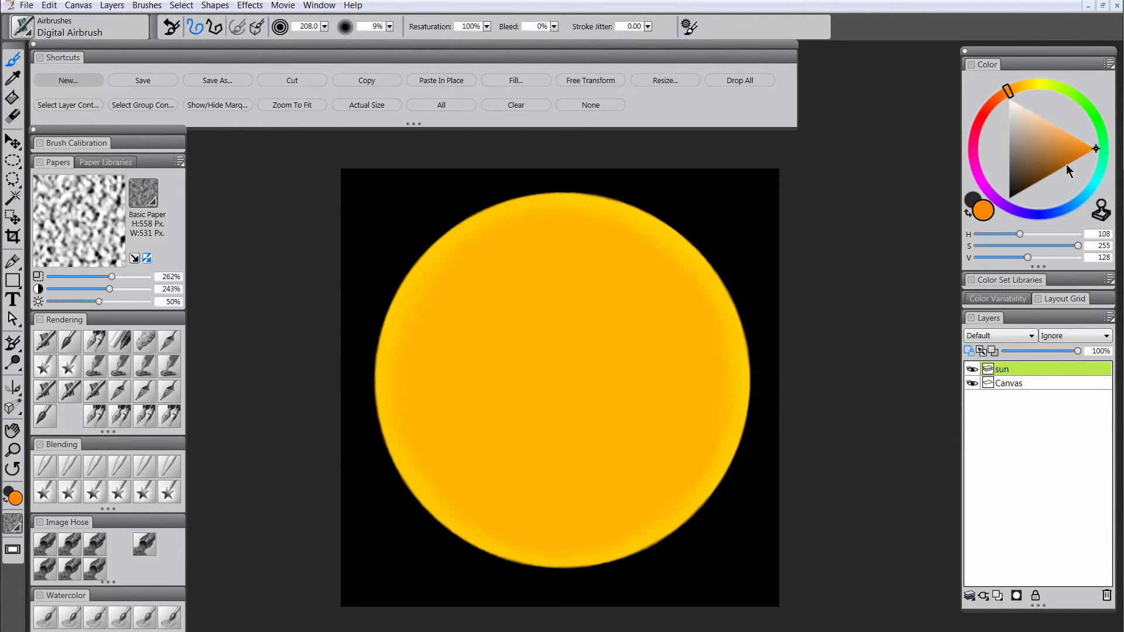
mouse_move(630, 314)
mouse_down()
mouse_move(648, 413)
mouse_move(668, 445)
mouse_up()
mouse_move(554, 376)
mouse_down()
mouse_move(571, 355)
mouse_move(570, 408)
mouse_move(521, 353)
mouse_move(599, 345)
mouse_move(509, 415)
mouse_move(579, 296)
mouse_move(528, 442)
mouse_move(542, 298)
mouse_move(554, 440)
mouse_move(551, 291)
mouse_move(624, 314)
mouse_move(609, 454)
mouse_move(655, 335)
mouse_move(635, 478)
mouse_move(692, 346)
mouse_move(592, 414)
mouse_move(660, 386)
mouse_move(628, 401)
mouse_move(637, 381)
mouse_move(623, 415)
mouse_move(568, 413)
mouse_move(514, 399)
mouse_move(551, 321)
mouse_move(609, 391)
mouse_move(497, 434)
mouse_move(577, 289)
mouse_up()
Step: Airbrush a deeper orange of hue 103 over the sun's centre and turn off Preserve Transparency
click(1003, 96)
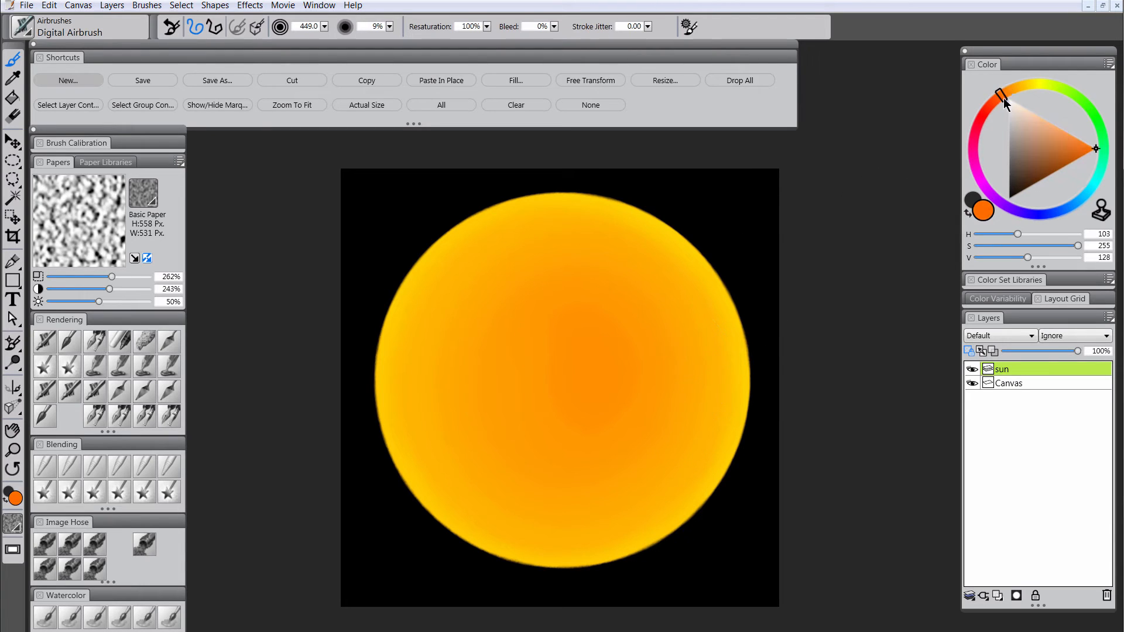
mouse_move(561, 345)
mouse_down()
mouse_move(582, 413)
mouse_move(618, 409)
mouse_move(604, 408)
mouse_up()
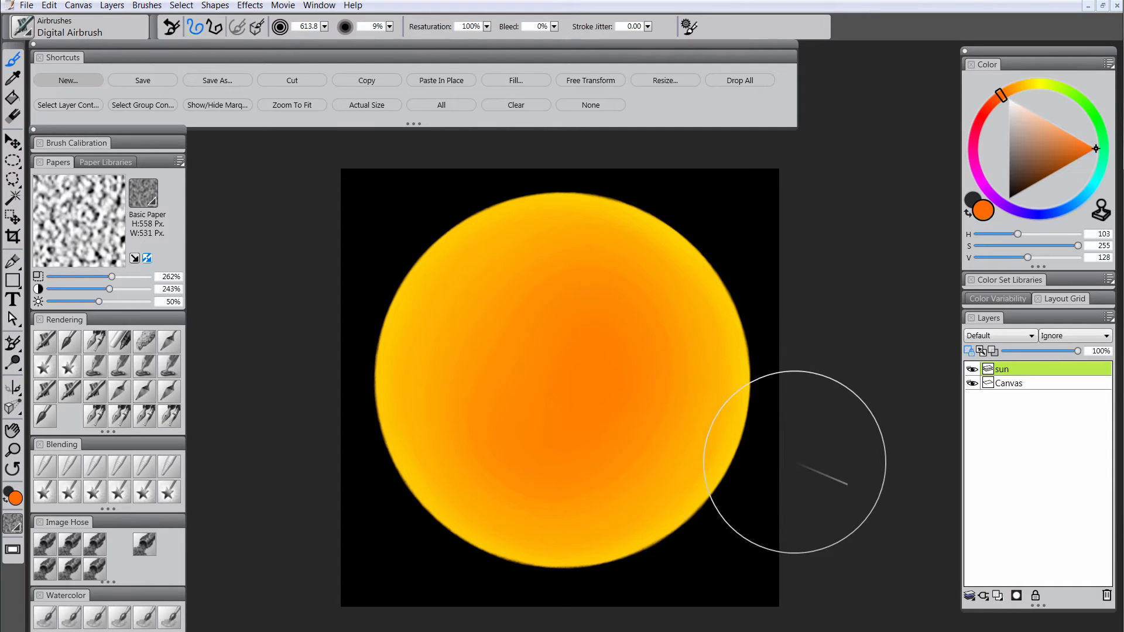
click(971, 351)
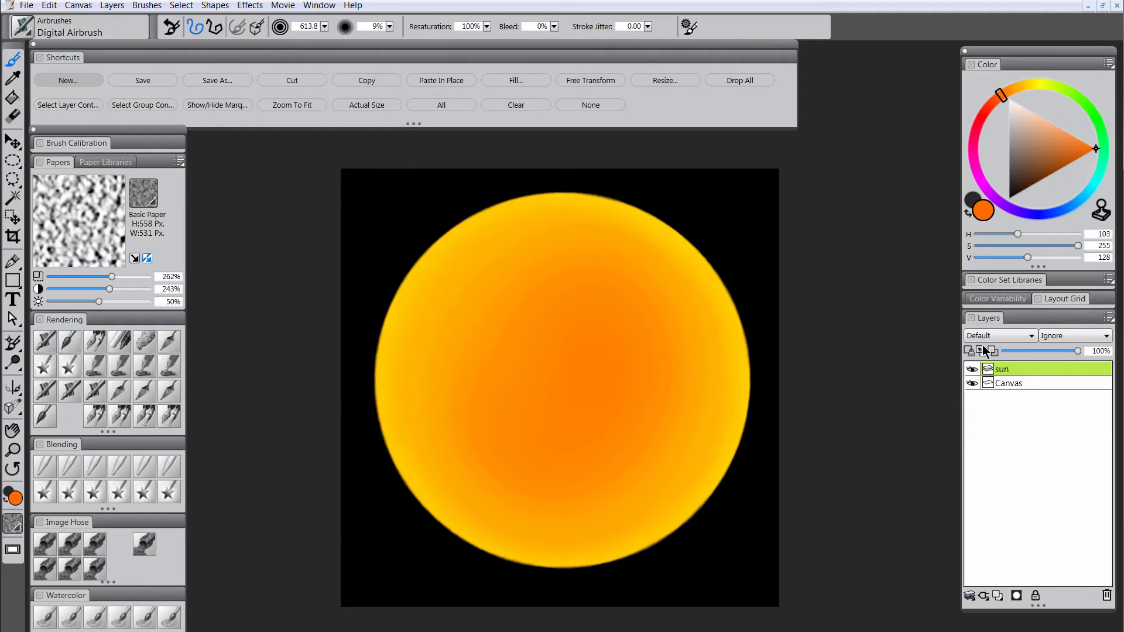
Step: Load the content of the sun layer as a selection and clear that selection
right_click(1003, 370)
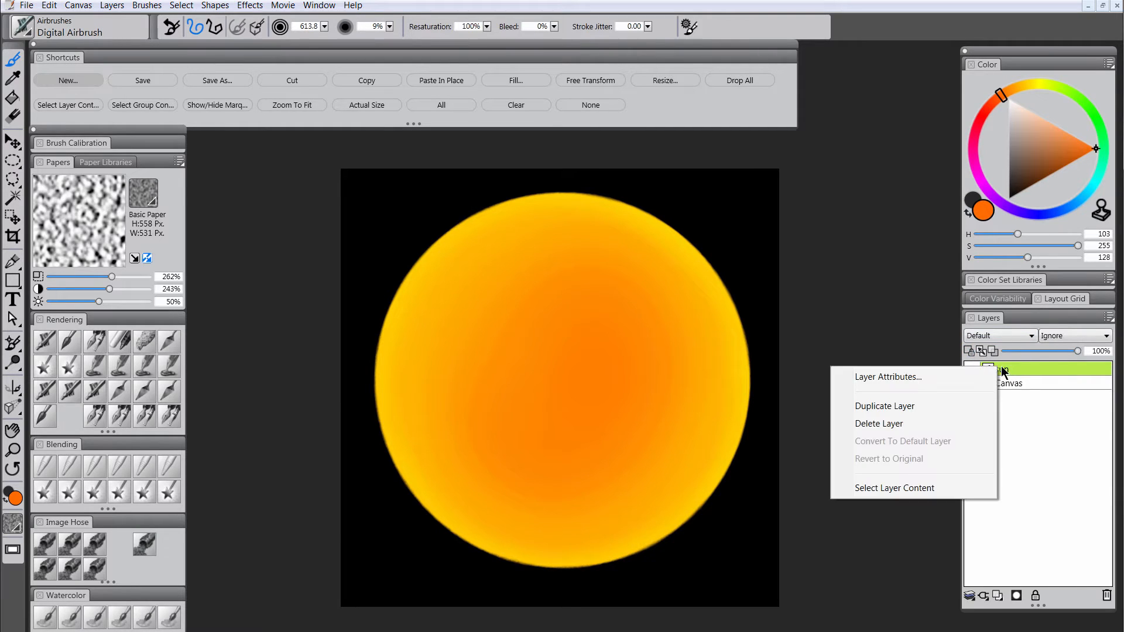
click(902, 489)
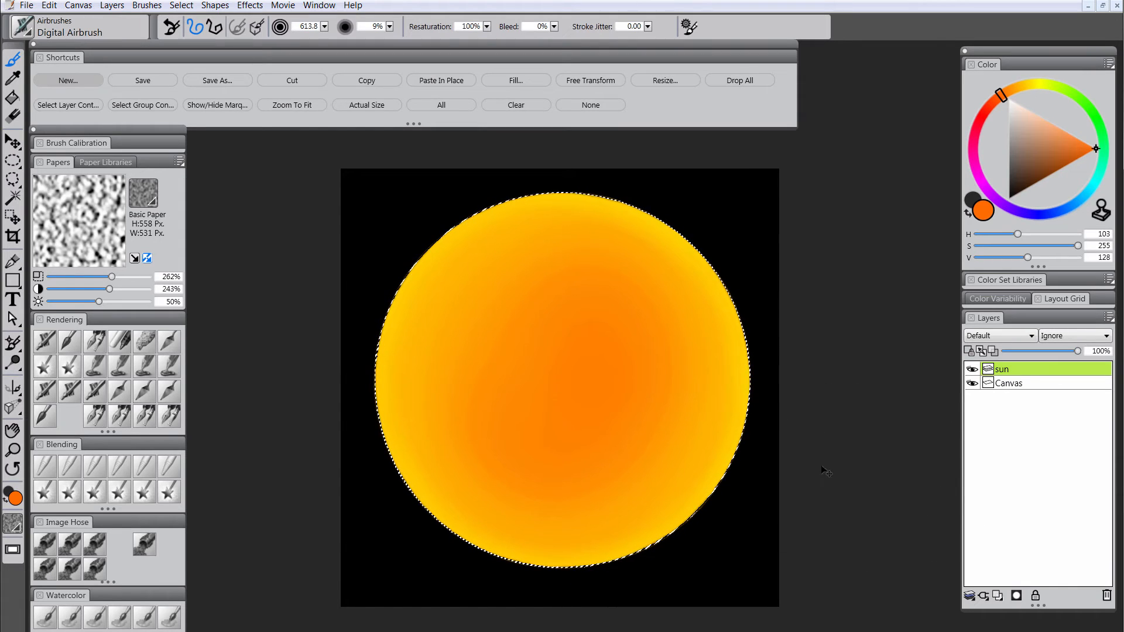
key(ctrl+d)
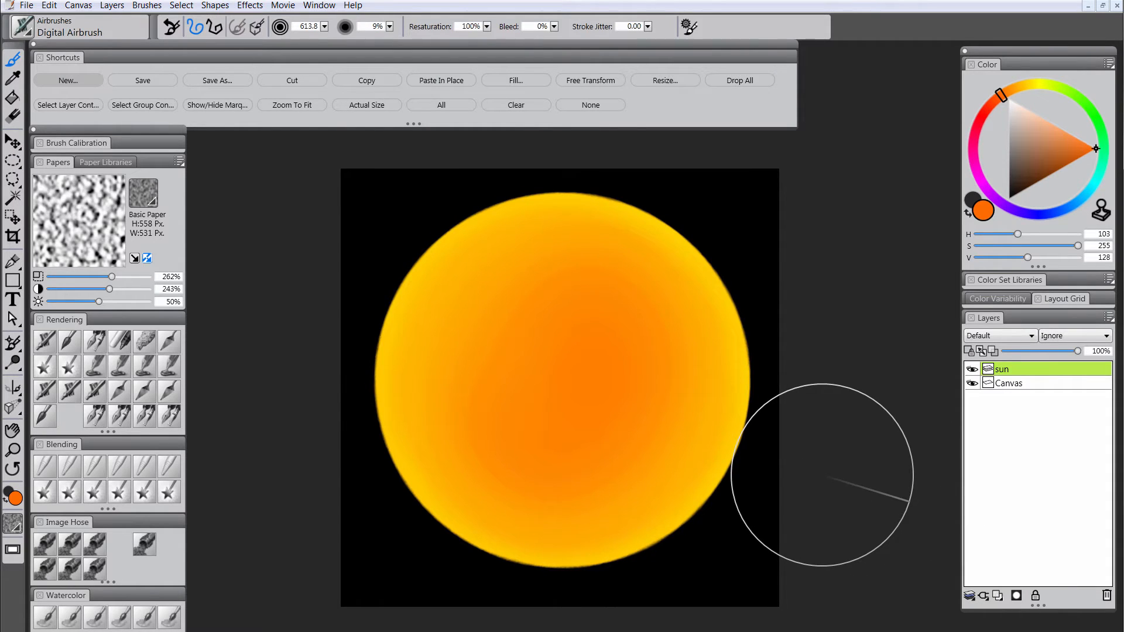
Step: On a new layer named granules, paint orange texture over the sun with Square Chalk and Polypay Wool paper at 392% scale and 389% contrast
click(997, 596)
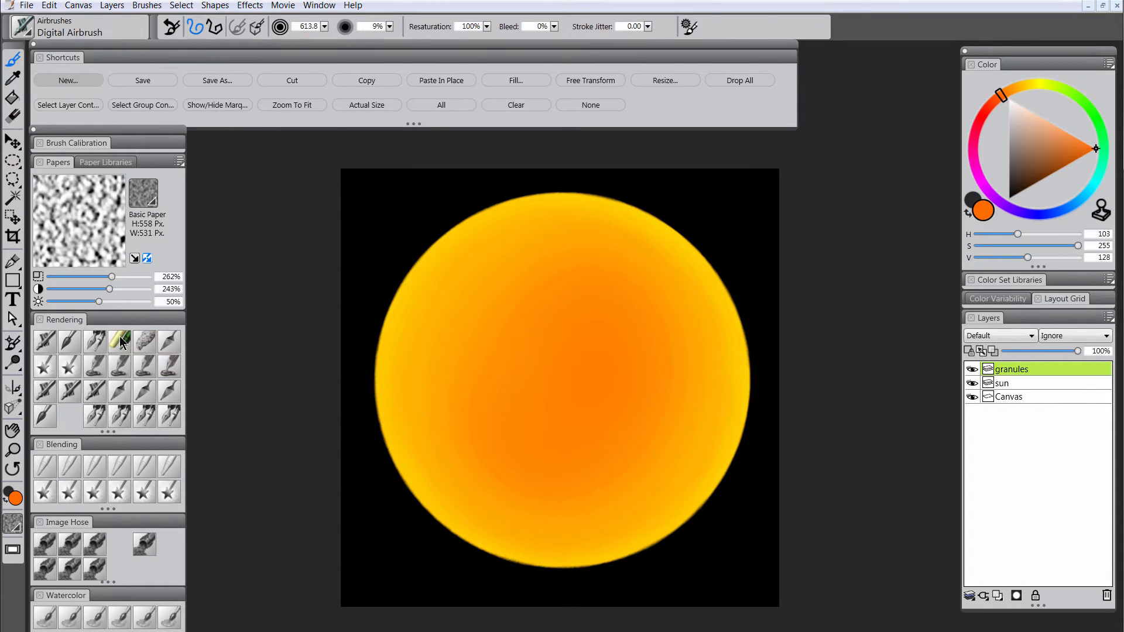
click(121, 343)
click(146, 196)
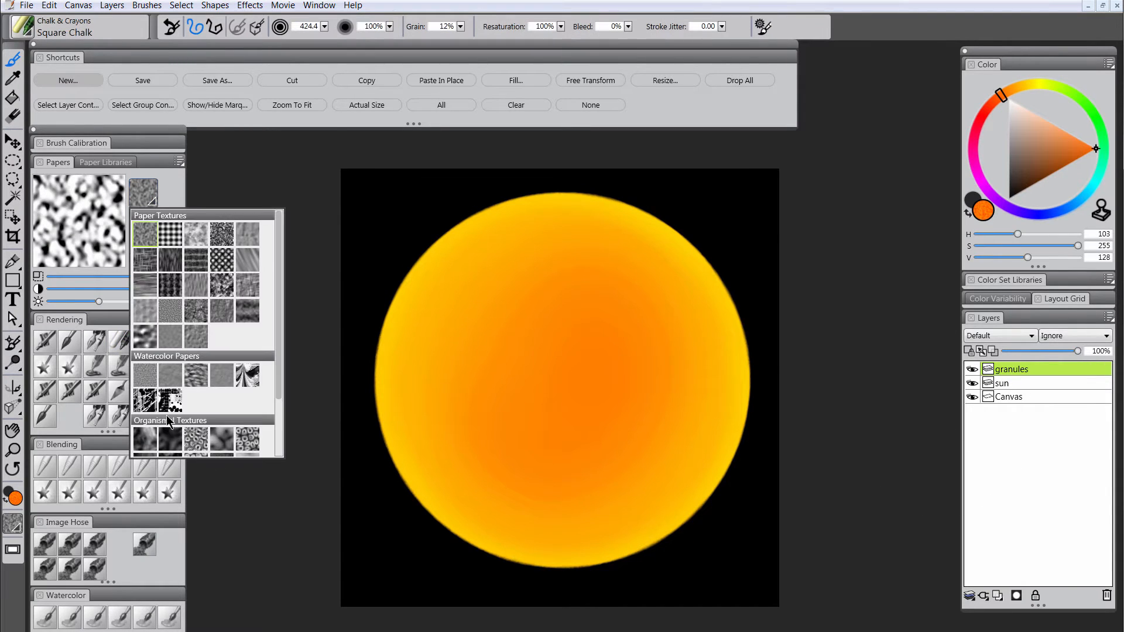
click(149, 433)
click(146, 277)
click(145, 289)
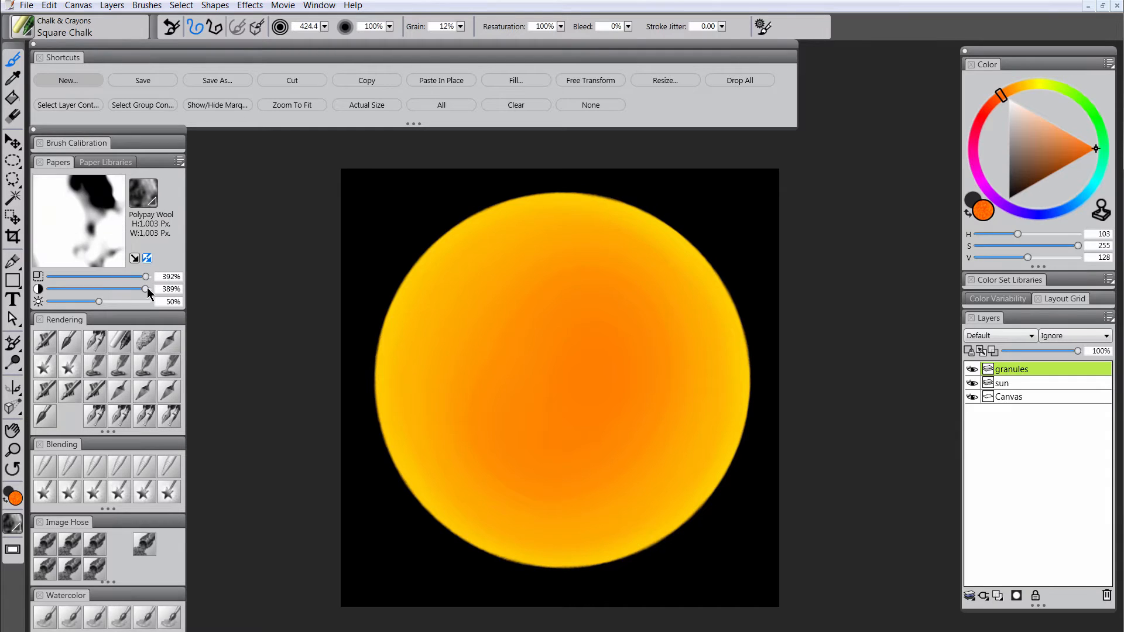
mouse_move(534, 226)
mouse_down()
mouse_move(428, 327)
mouse_move(570, 328)
mouse_move(613, 263)
mouse_move(675, 266)
mouse_move(589, 222)
mouse_move(464, 291)
mouse_move(450, 393)
mouse_move(514, 468)
mouse_move(432, 401)
mouse_move(449, 511)
mouse_move(582, 551)
mouse_move(688, 485)
mouse_move(587, 479)
mouse_move(615, 378)
mouse_move(673, 414)
mouse_move(759, 378)
mouse_move(664, 265)
mouse_move(542, 222)
mouse_move(463, 279)
mouse_move(424, 448)
mouse_move(582, 507)
mouse_move(595, 349)
mouse_move(576, 404)
mouse_move(736, 448)
mouse_up()
Step: Set the granules layer to the Multiply composite method with 67% opacity
click(1001, 336)
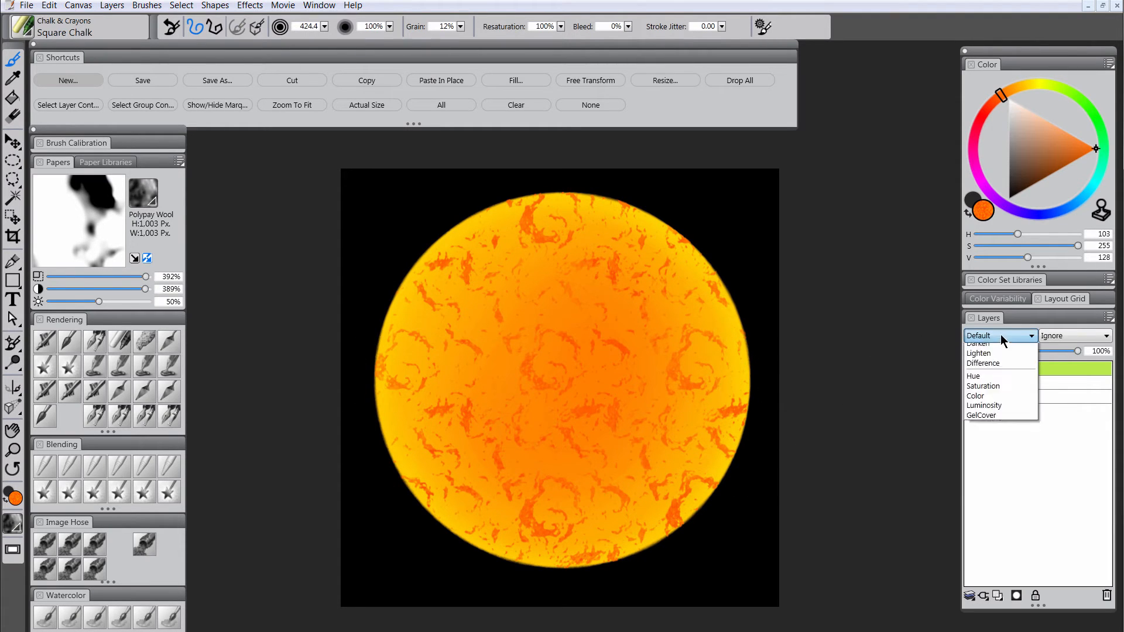
click(992, 444)
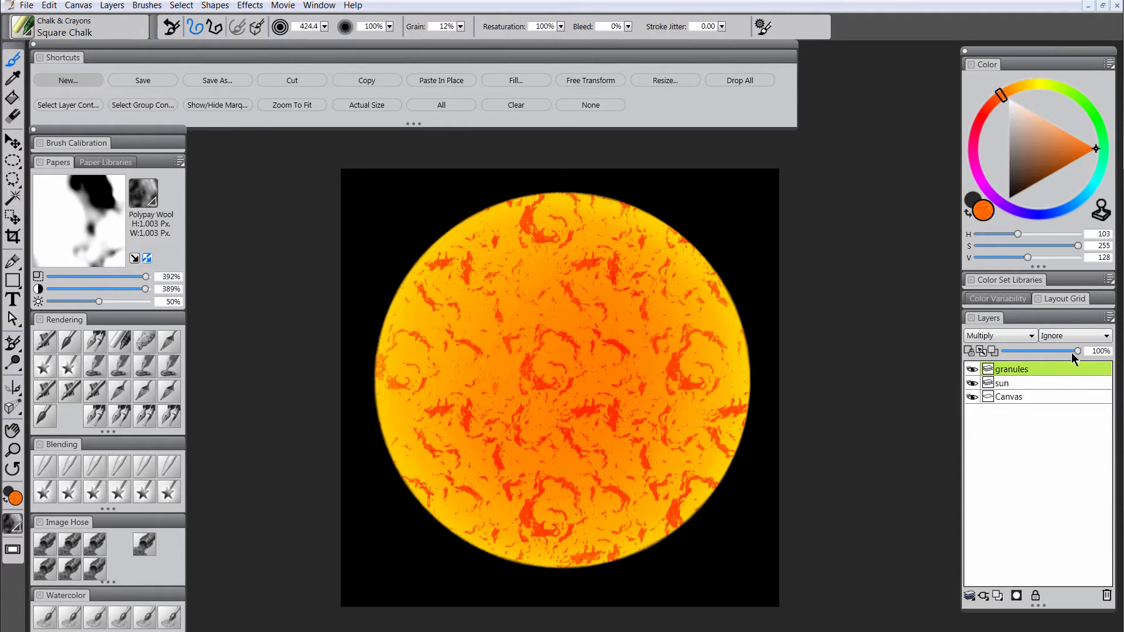
drag(1065, 353, 1053, 352)
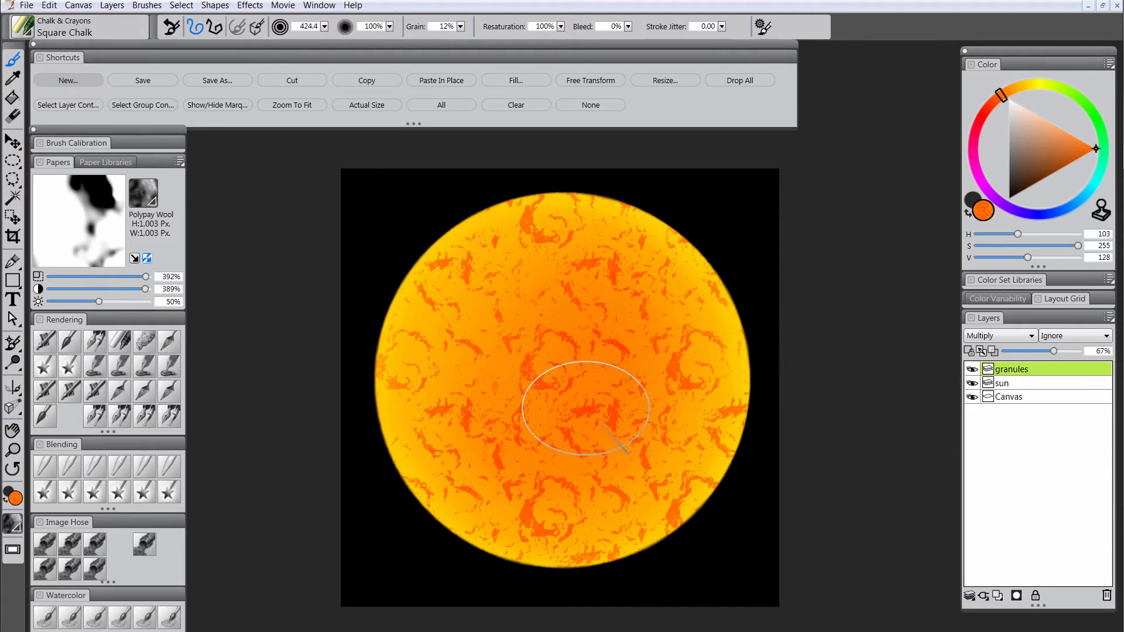
Step: Chalk a finer layer of orange granules across the sun with the paper at 235% scale and 260% contrast
click(113, 289)
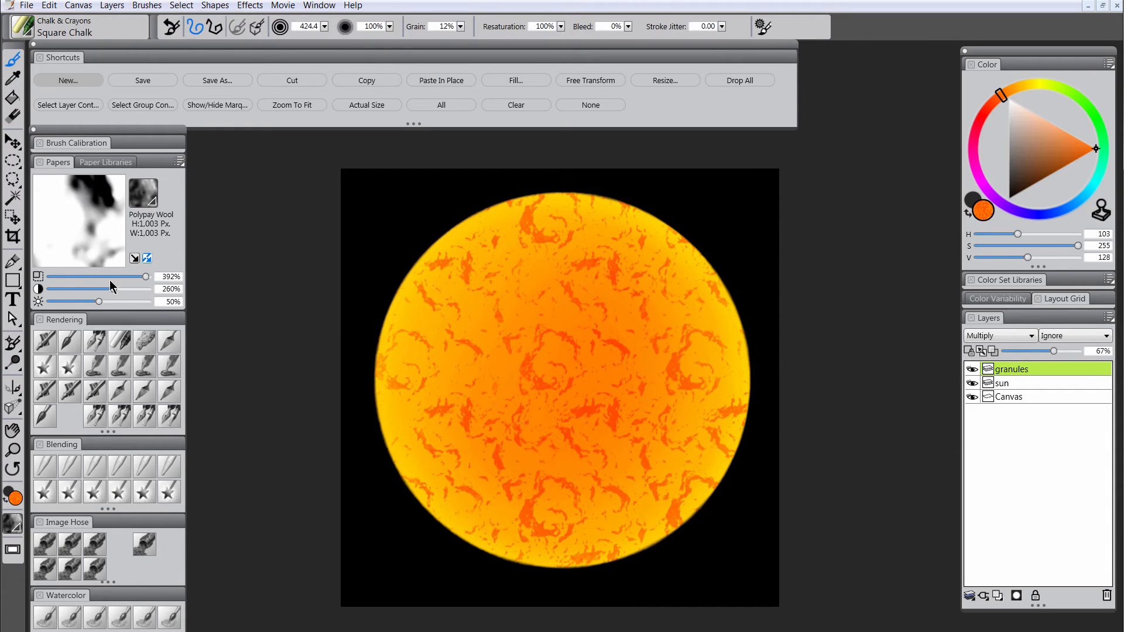
click(105, 277)
mouse_move(524, 256)
mouse_down()
mouse_move(482, 289)
mouse_move(556, 319)
mouse_move(549, 256)
mouse_move(445, 291)
mouse_move(422, 327)
mouse_move(448, 393)
mouse_move(464, 499)
mouse_move(543, 524)
mouse_move(613, 525)
mouse_move(686, 493)
mouse_move(576, 441)
mouse_move(635, 459)
mouse_move(728, 395)
mouse_move(708, 319)
mouse_move(560, 207)
mouse_move(531, 262)
mouse_move(631, 333)
mouse_move(525, 369)
mouse_move(571, 421)
mouse_move(483, 319)
mouse_up()
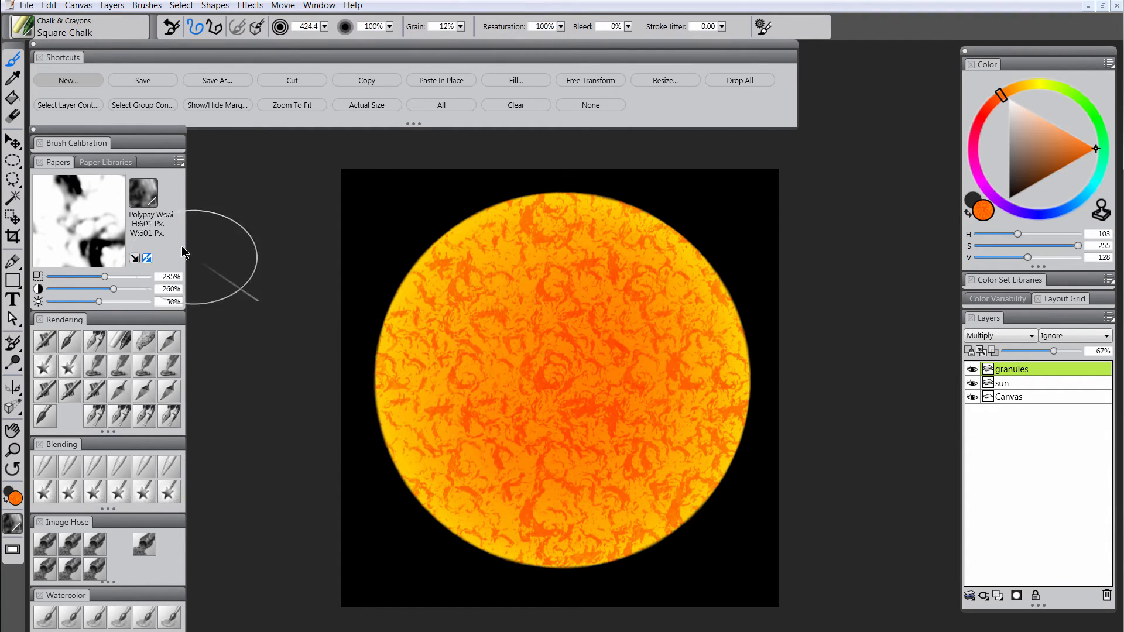
Step: Switch the paper texture to Pebble Board with 298% scale and 248% contrast
click(144, 198)
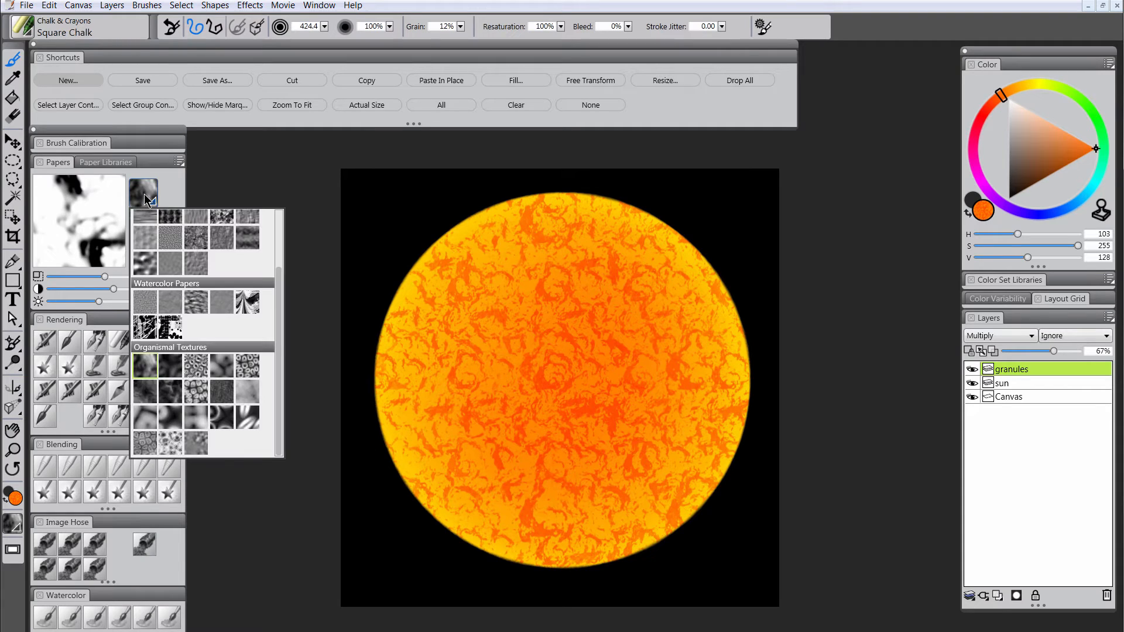
click(149, 268)
click(121, 277)
click(111, 289)
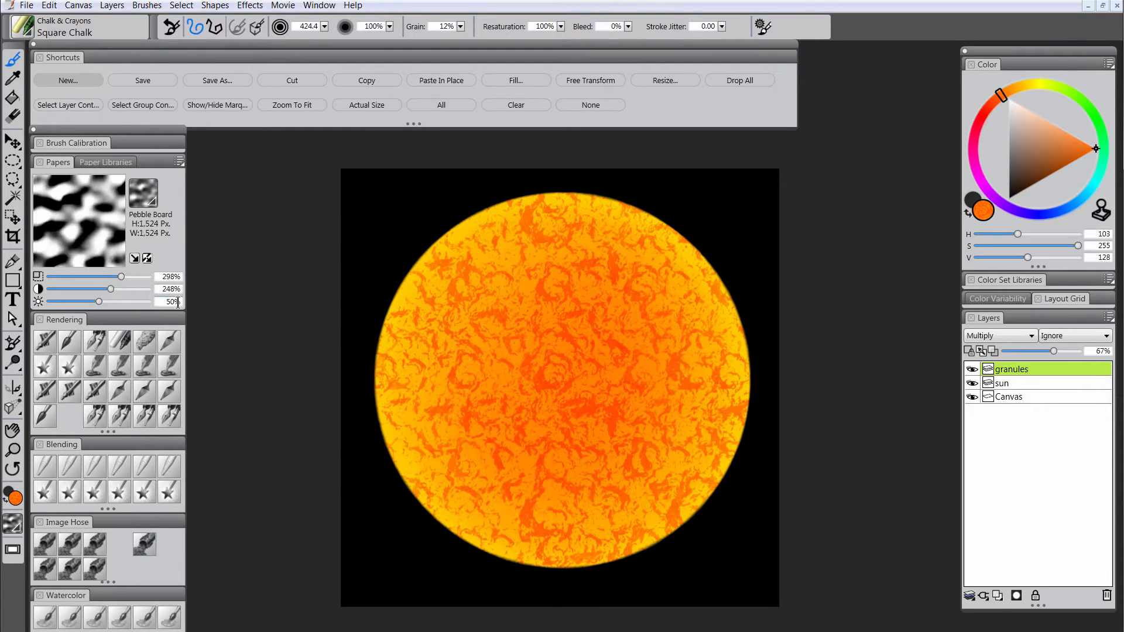
Step: Chalk orange Pebble Board texture over the sun, adding a darker orange pass with the paper at 392% scale and 389% contrast
mouse_move(648, 250)
mouse_down()
mouse_move(479, 268)
mouse_move(385, 370)
mouse_move(513, 500)
mouse_move(602, 512)
mouse_move(484, 526)
mouse_move(609, 534)
mouse_move(706, 488)
mouse_move(647, 419)
mouse_move(511, 397)
mouse_move(575, 346)
mouse_move(626, 428)
mouse_move(698, 341)
mouse_move(688, 289)
mouse_move(744, 419)
mouse_move(735, 464)
mouse_move(571, 271)
mouse_move(454, 311)
mouse_move(431, 455)
mouse_move(540, 525)
mouse_move(689, 553)
mouse_move(730, 518)
mouse_up()
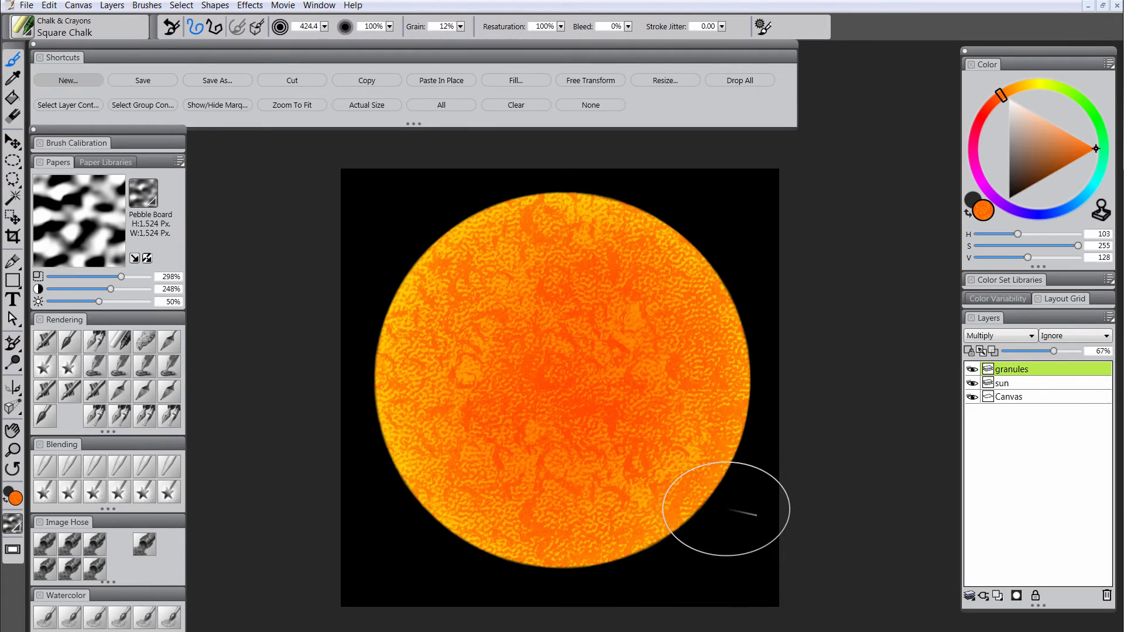
click(145, 277)
click(146, 289)
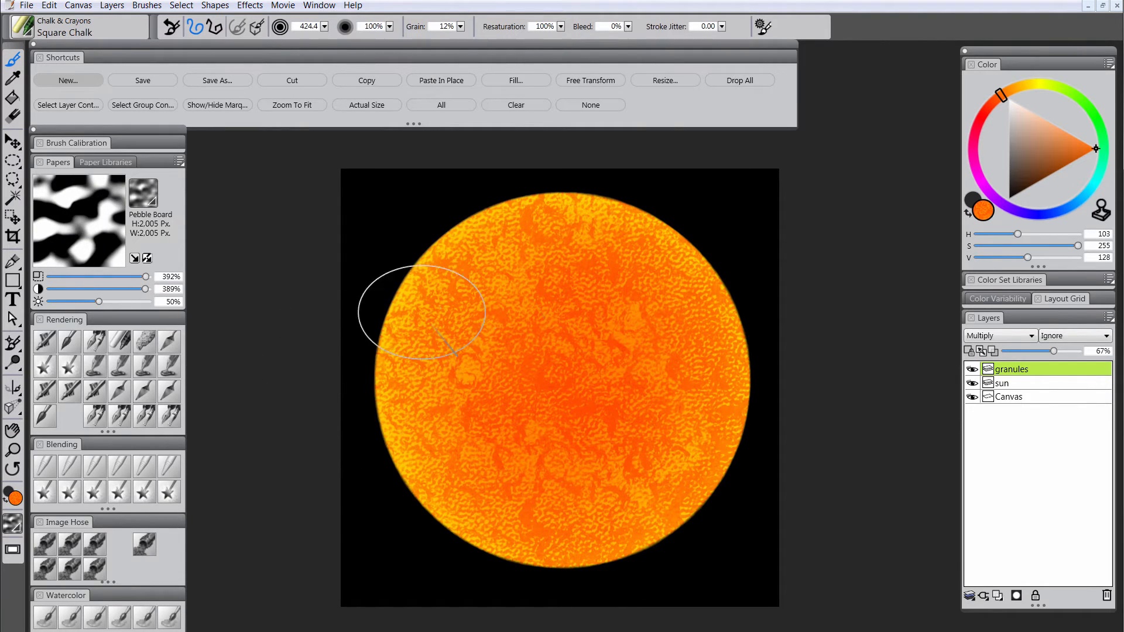
click(1062, 165)
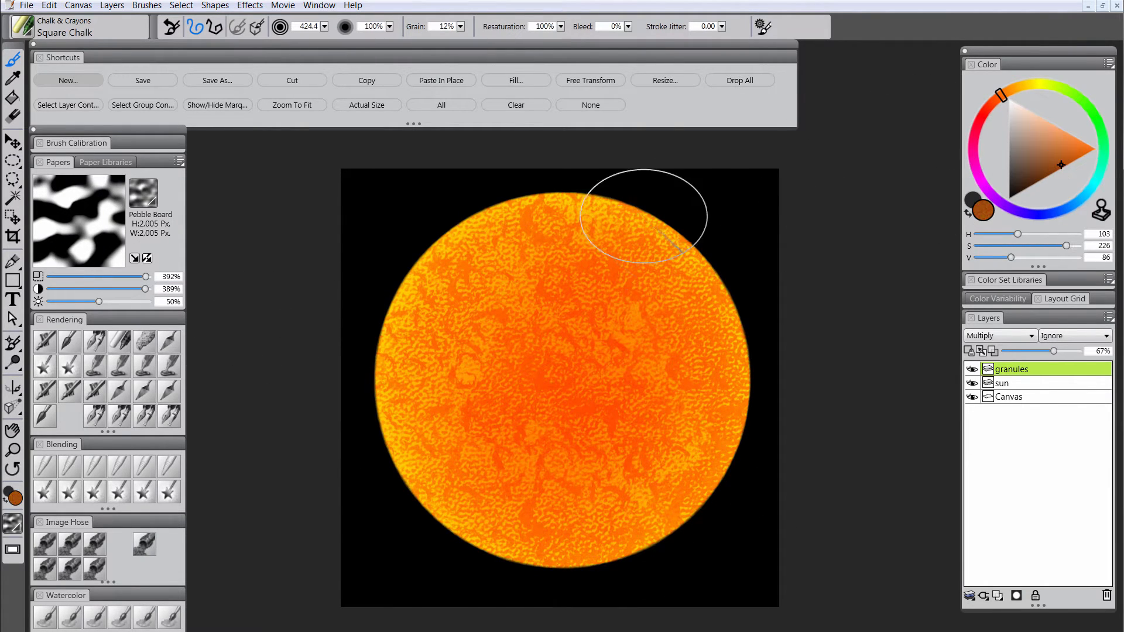
mouse_move(542, 239)
mouse_down()
mouse_move(569, 226)
mouse_move(545, 238)
mouse_move(516, 227)
mouse_move(446, 287)
mouse_move(437, 332)
mouse_move(526, 355)
mouse_move(561, 298)
mouse_move(465, 330)
mouse_move(435, 374)
mouse_move(464, 466)
mouse_move(578, 423)
mouse_move(513, 401)
mouse_move(525, 408)
mouse_move(515, 480)
mouse_move(597, 506)
mouse_move(660, 457)
mouse_move(635, 372)
mouse_move(716, 390)
mouse_move(625, 325)
mouse_move(606, 241)
mouse_move(698, 306)
mouse_move(661, 248)
mouse_move(571, 200)
mouse_move(440, 290)
mouse_move(429, 392)
mouse_move(521, 514)
mouse_move(652, 473)
mouse_move(604, 434)
mouse_move(621, 400)
mouse_move(554, 361)
mouse_move(517, 419)
mouse_move(617, 470)
mouse_up()
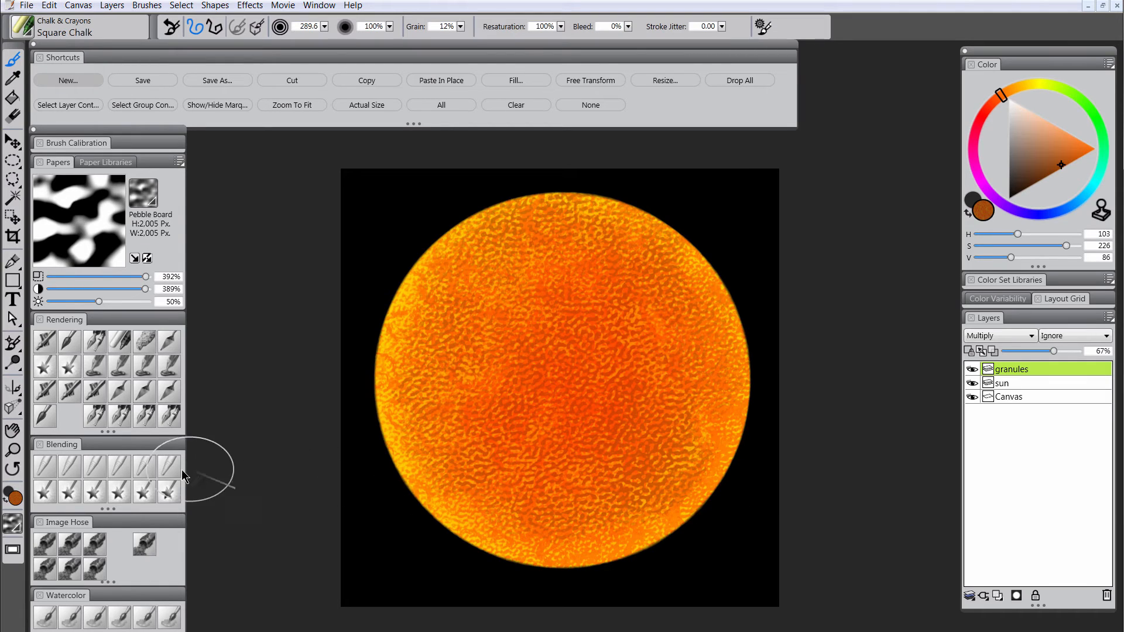
Step: Distort the granule texture across the sun with the F-X Bulge brush, finishing at size 541.4
click(78, 491)
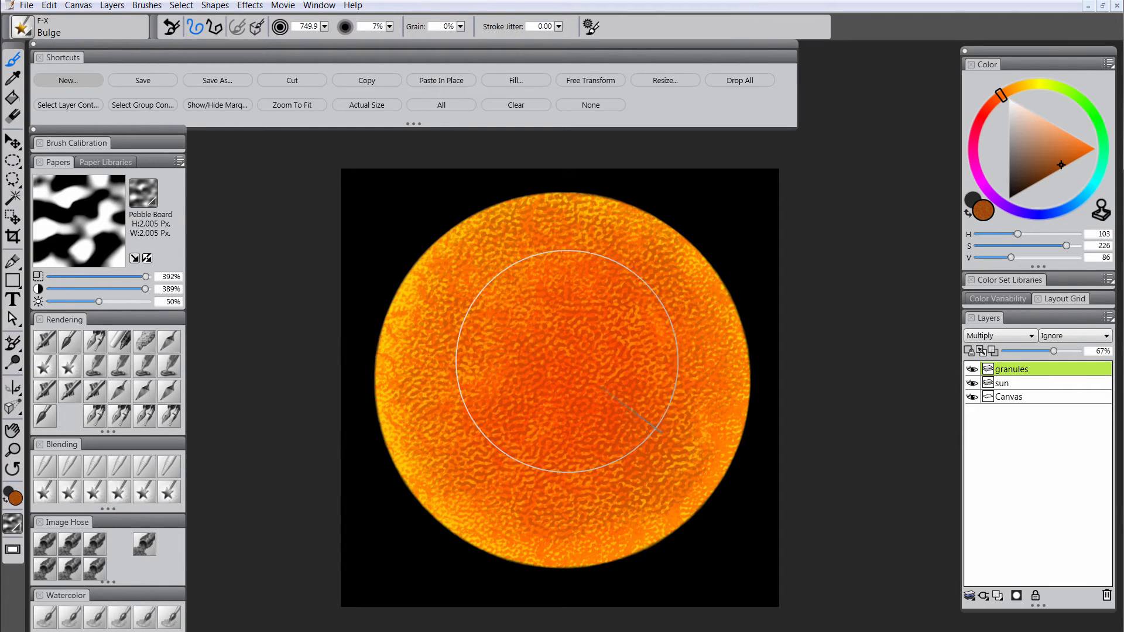
drag(564, 263, 539, 238)
mouse_move(562, 369)
mouse_down()
mouse_move(557, 397)
mouse_move(525, 355)
mouse_move(507, 352)
mouse_move(591, 320)
mouse_move(613, 298)
mouse_move(562, 293)
mouse_move(496, 356)
mouse_move(512, 422)
mouse_move(556, 447)
mouse_move(613, 435)
mouse_move(638, 314)
mouse_move(656, 365)
mouse_move(624, 460)
mouse_move(569, 471)
mouse_move(476, 433)
mouse_move(466, 336)
mouse_move(578, 292)
mouse_move(654, 295)
mouse_move(585, 326)
mouse_up()
mouse_move(517, 368)
mouse_down()
mouse_move(592, 377)
mouse_move(574, 354)
mouse_move(602, 422)
mouse_move(478, 382)
mouse_move(582, 276)
mouse_move(665, 341)
mouse_move(631, 445)
mouse_move(502, 445)
mouse_move(514, 464)
mouse_move(479, 394)
mouse_move(531, 296)
mouse_move(565, 277)
mouse_move(724, 412)
mouse_up()
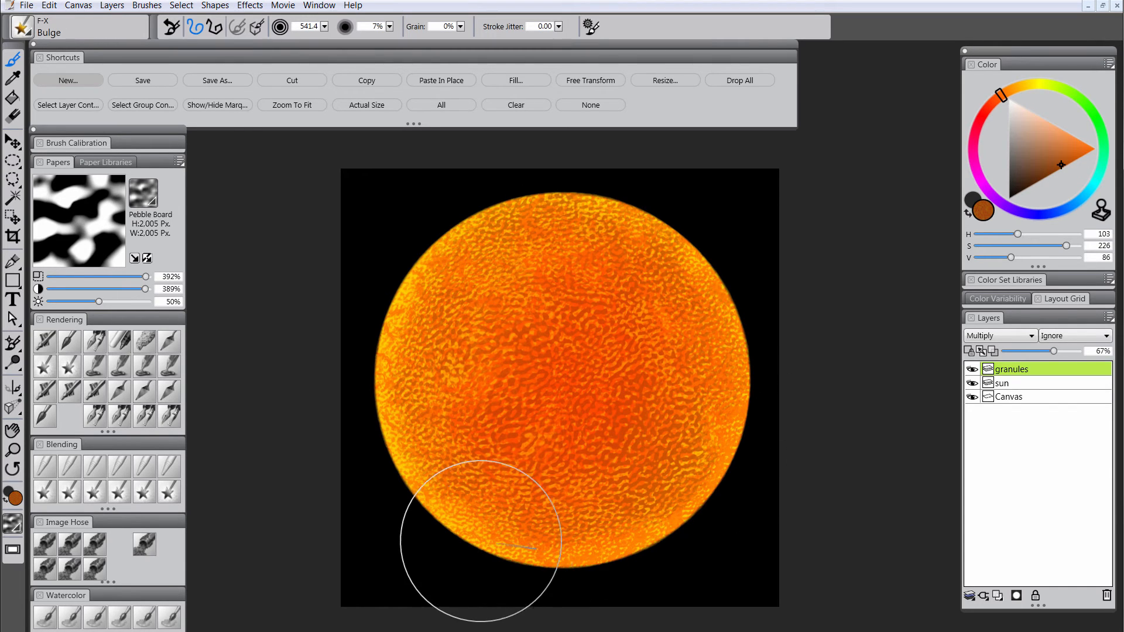
Step: Swirl the granules across the sun with the F-X Turbulence brush at size 216.5
click(141, 492)
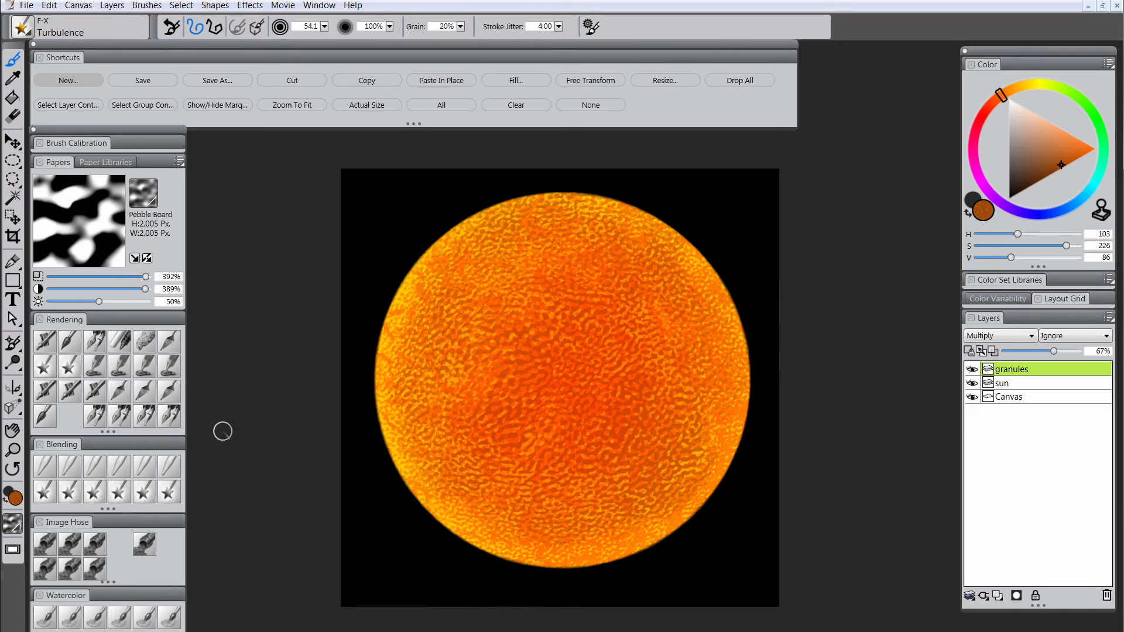
key(bracketright)
key(bracketright)
key(bracketright)
key(bracketright)
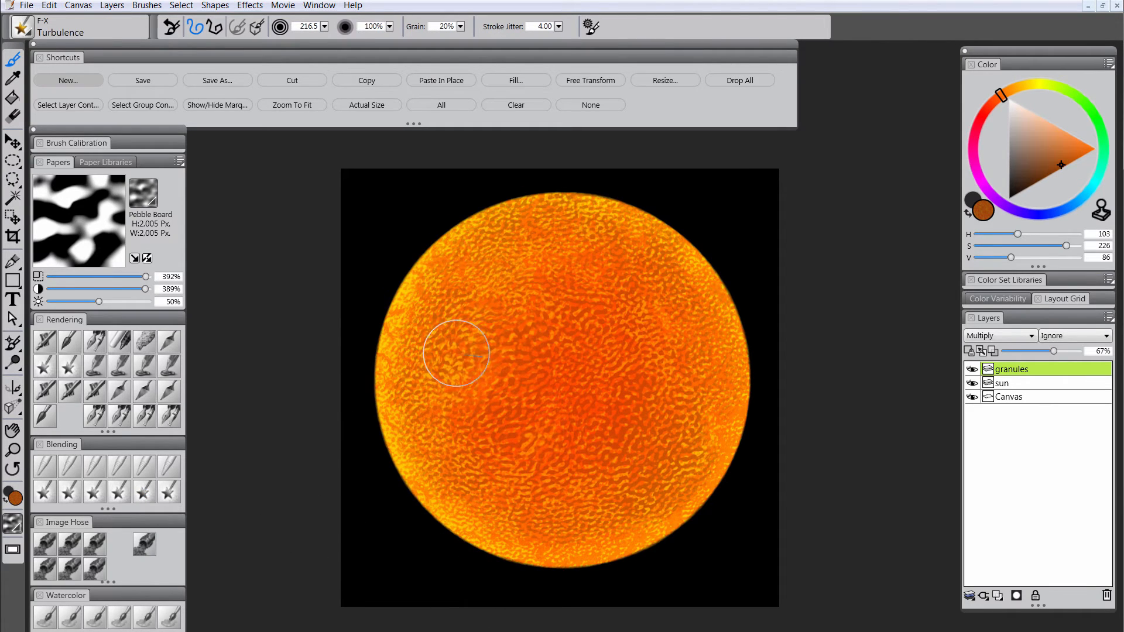
mouse_move(489, 391)
mouse_down()
mouse_move(543, 464)
mouse_move(470, 477)
mouse_move(621, 485)
mouse_move(675, 419)
mouse_move(618, 409)
mouse_move(628, 341)
mouse_move(657, 318)
mouse_move(655, 288)
mouse_move(631, 329)
mouse_move(602, 445)
mouse_move(620, 297)
mouse_move(553, 237)
mouse_move(582, 247)
mouse_move(446, 428)
mouse_move(657, 450)
mouse_move(710, 400)
mouse_move(570, 485)
mouse_move(453, 405)
mouse_move(475, 303)
mouse_move(430, 402)
mouse_move(442, 383)
mouse_move(587, 469)
mouse_move(728, 417)
mouse_up()
Step: Soften the granule texture across the sun with the Diffuse Blur blender at size 222.3
click(45, 472)
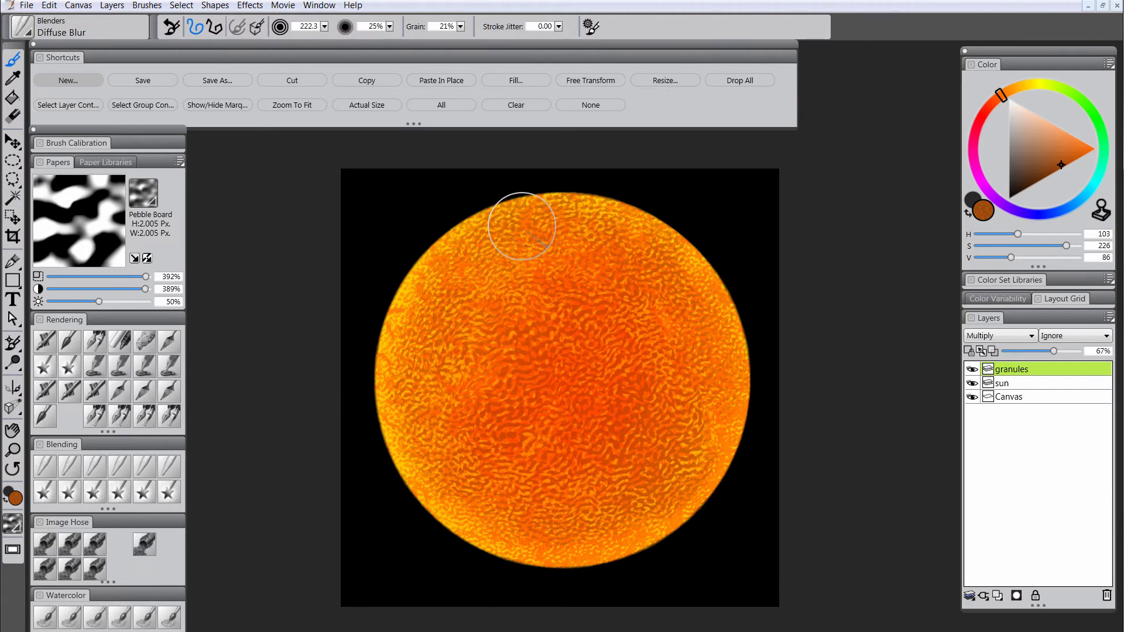
drag(469, 285, 422, 344)
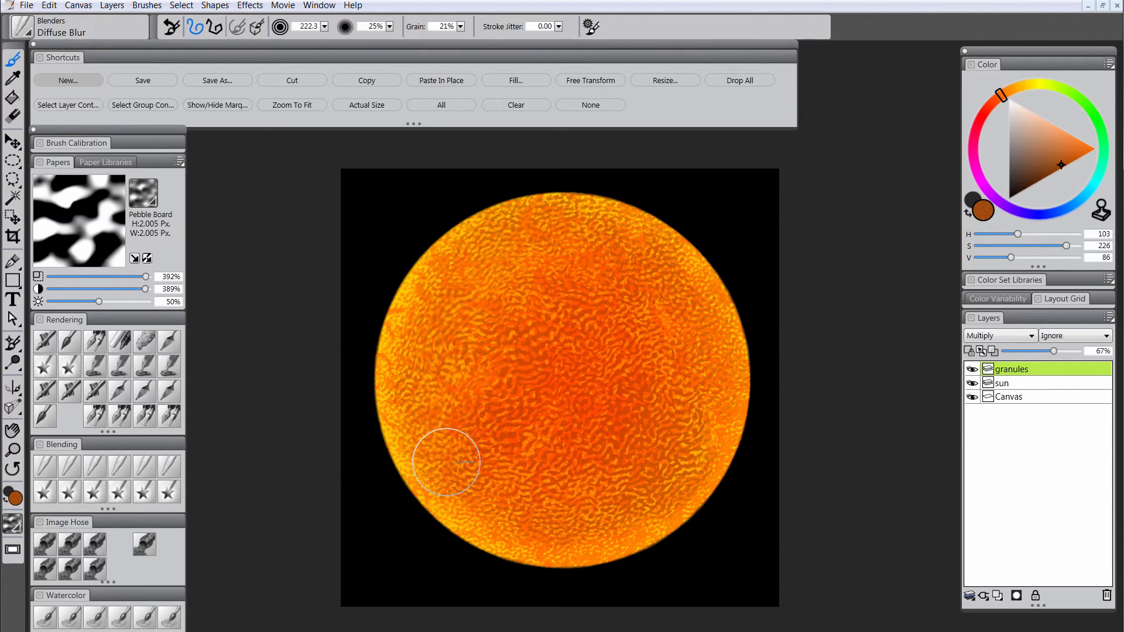
mouse_move(520, 432)
mouse_down()
mouse_move(469, 475)
mouse_move(640, 418)
mouse_move(680, 390)
mouse_move(605, 222)
mouse_move(431, 449)
mouse_move(687, 287)
mouse_move(420, 455)
mouse_move(478, 363)
mouse_move(583, 469)
mouse_move(805, 449)
mouse_up()
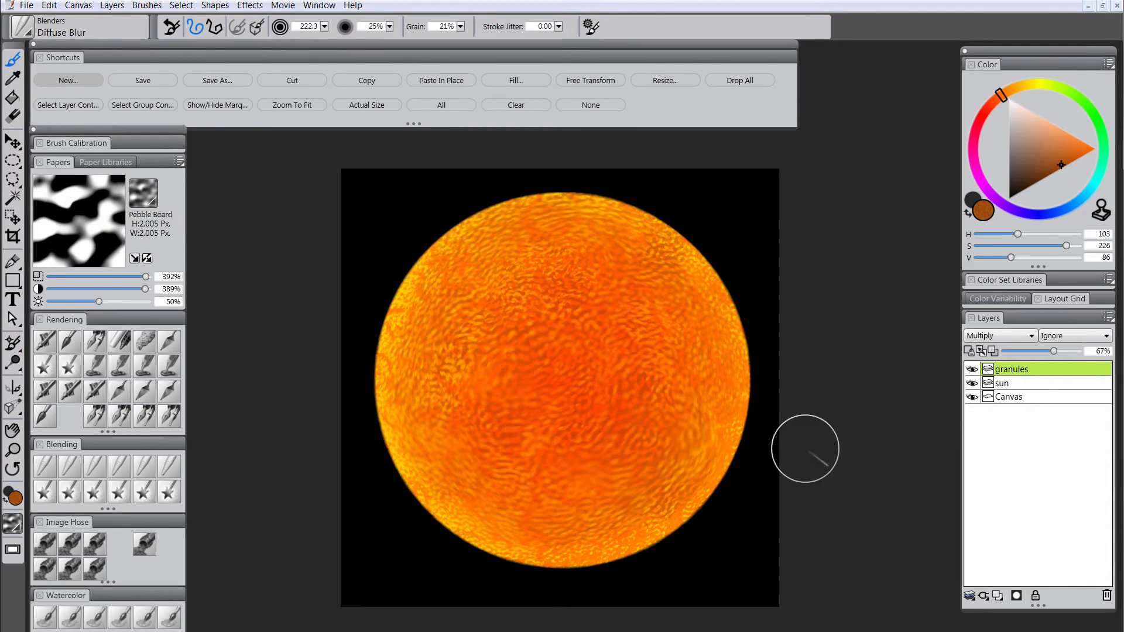
Step: On a new layer named sunspots, paint small clusters of dark brown and red-brown spots around the sun with Square Chalk
click(998, 596)
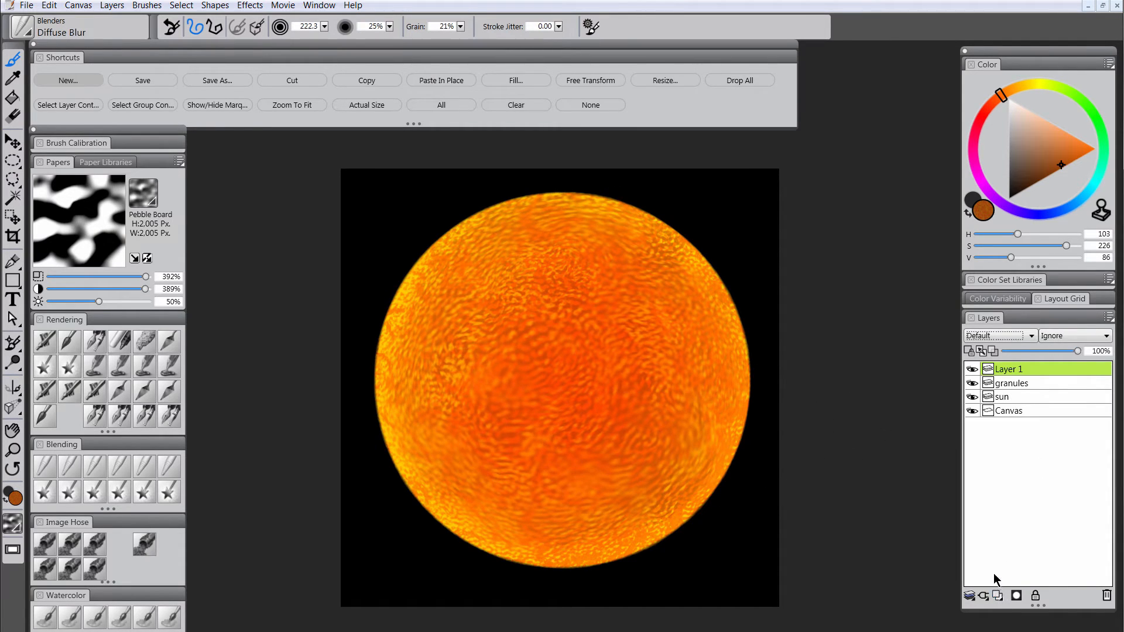
click(1029, 185)
click(1000, 103)
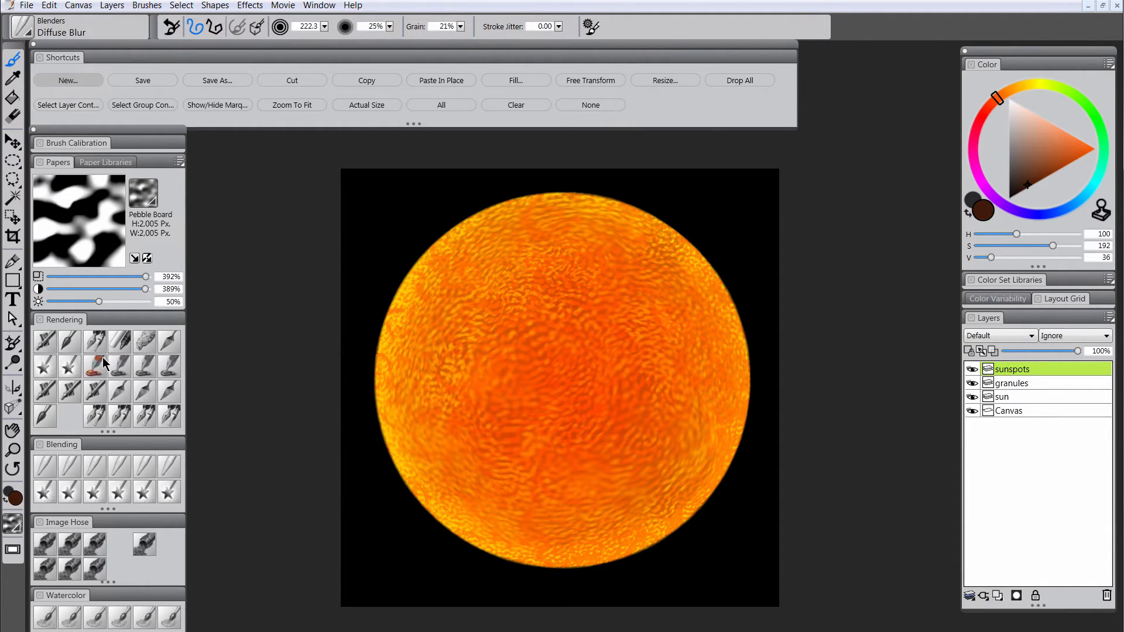
click(145, 343)
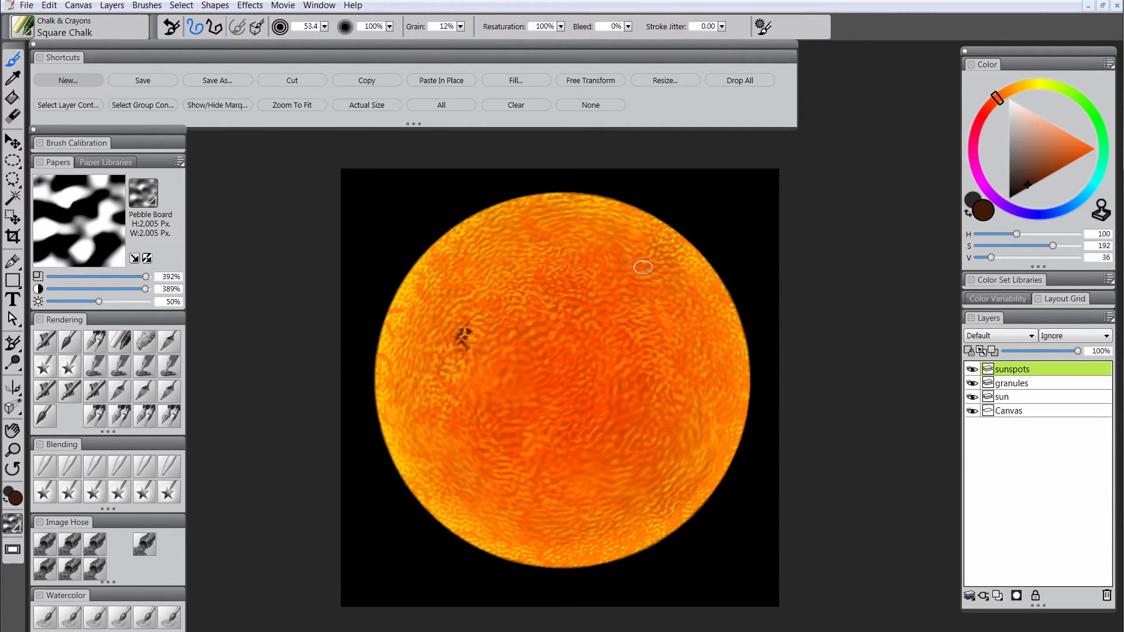
click(1001, 107)
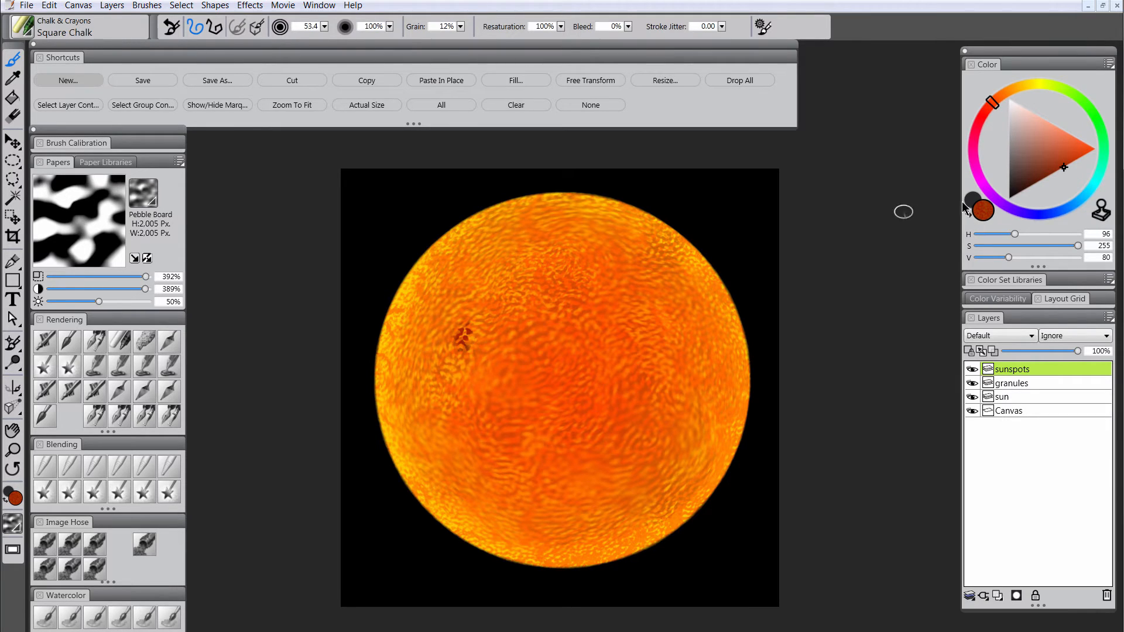
click(1049, 176)
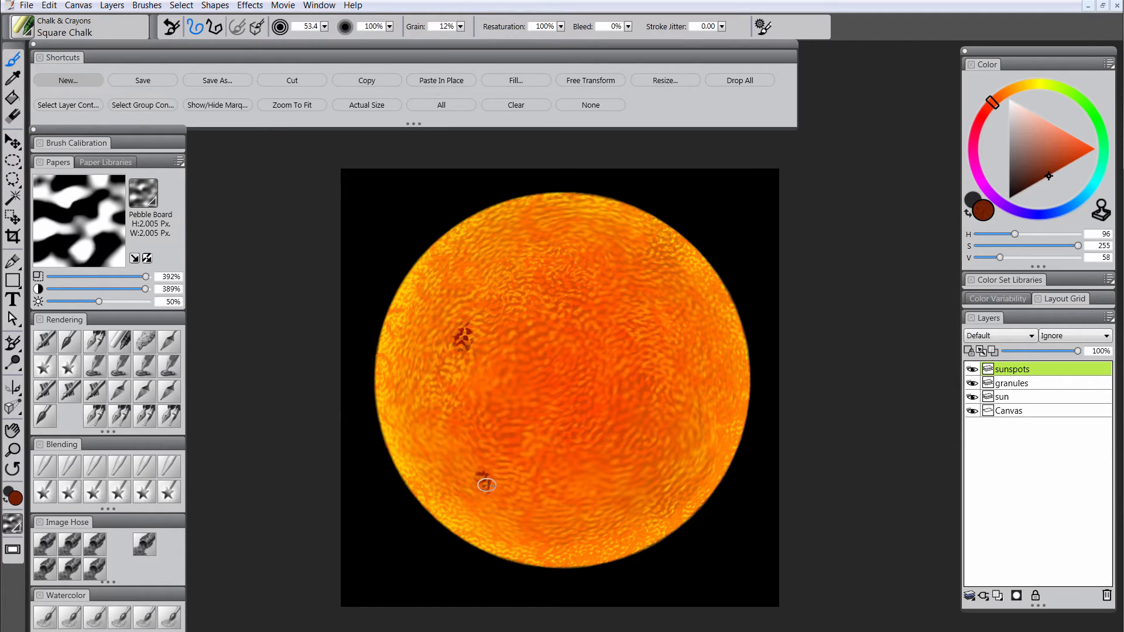
drag(674, 441, 683, 441)
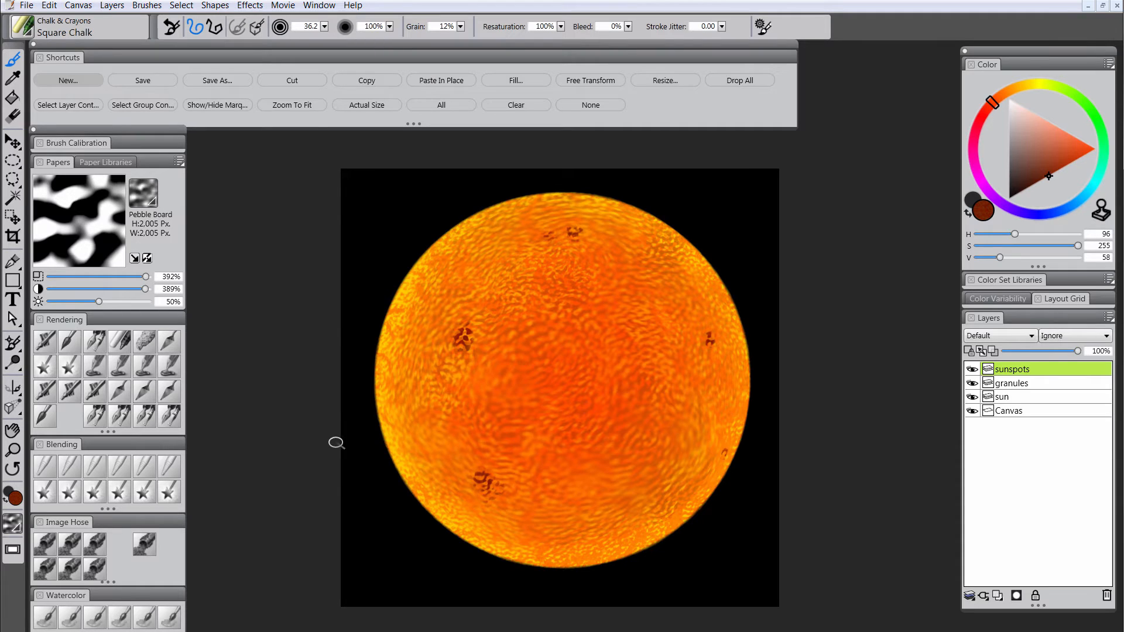
Step: Set the sunspots layer to Multiply at 74% opacity and soften the spots with Diffuse Blur at size 98.4
drag(1064, 159, 1072, 160)
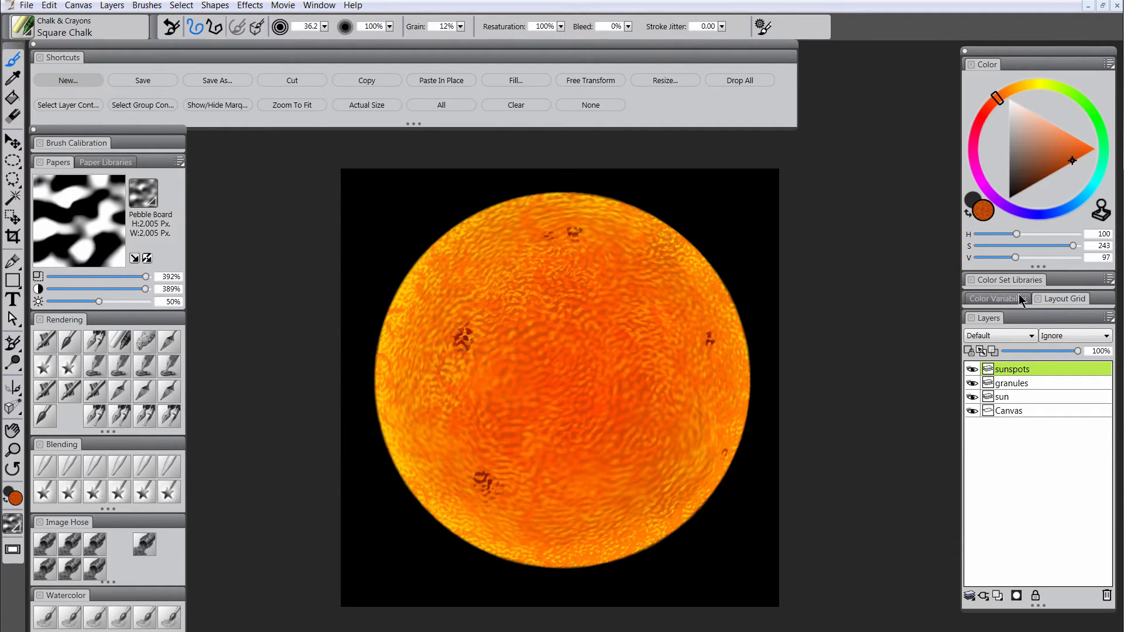
click(1002, 335)
click(983, 452)
click(51, 474)
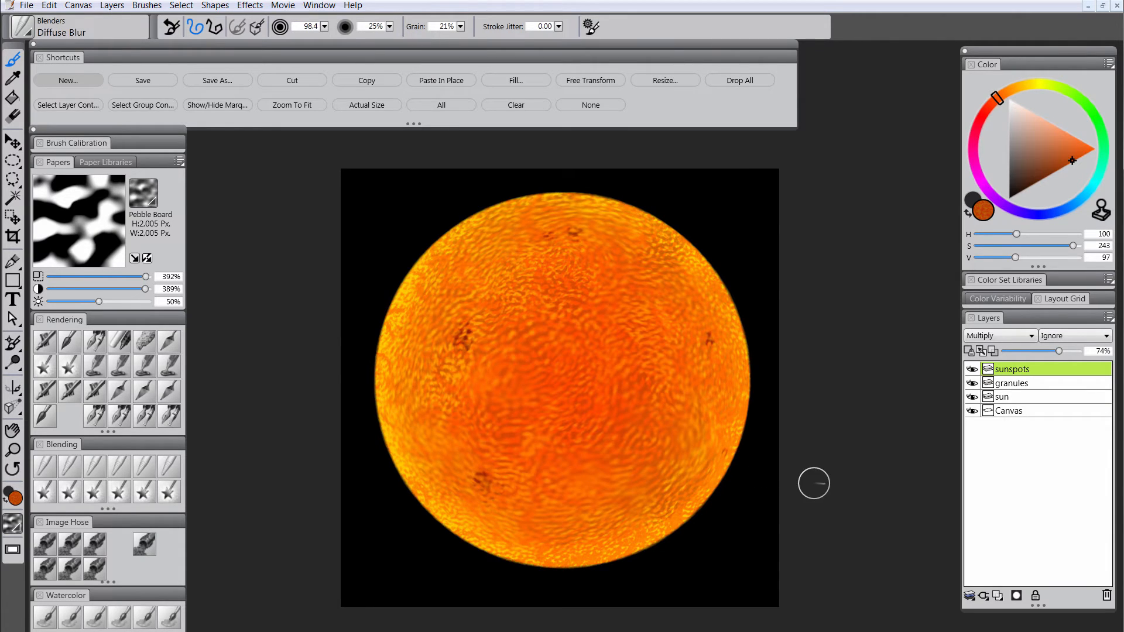
Step: Create a new layer named yellow and choose a fully saturated golden yellow as the paint colour
click(999, 596)
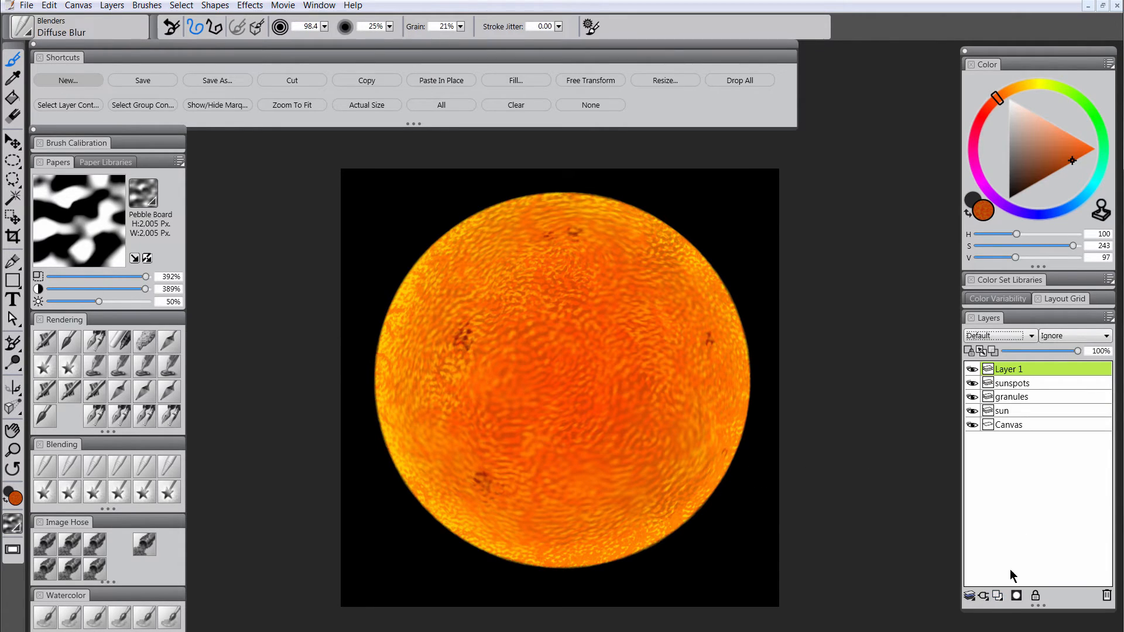
double_click(1016, 370)
text(yellow)
key(Return)
drag(997, 98, 1030, 87)
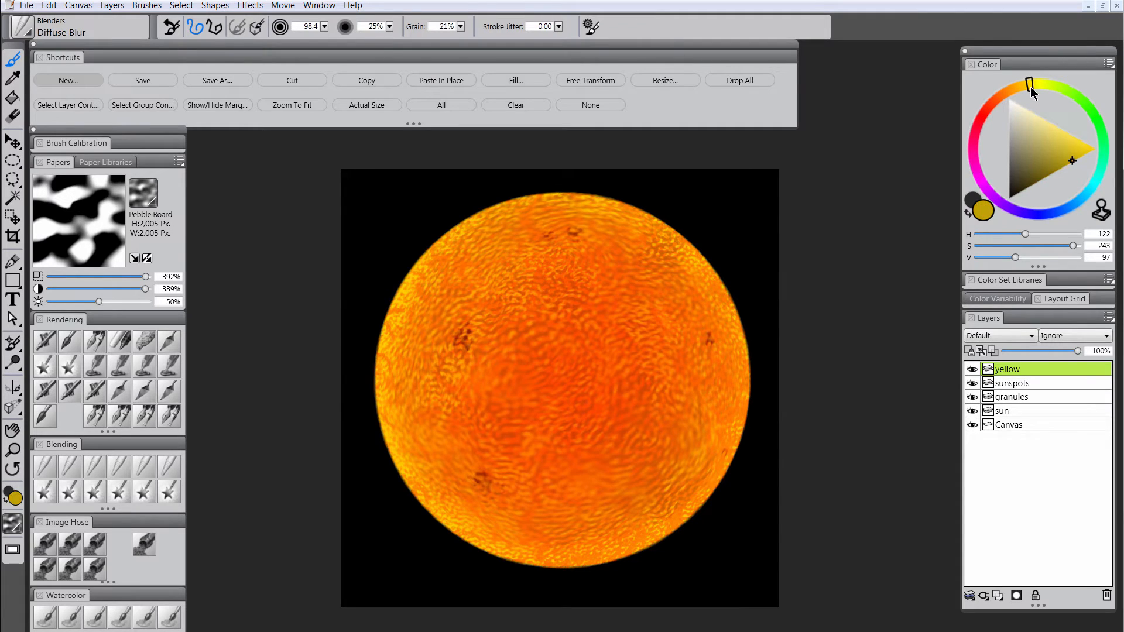
drag(1084, 149, 1108, 167)
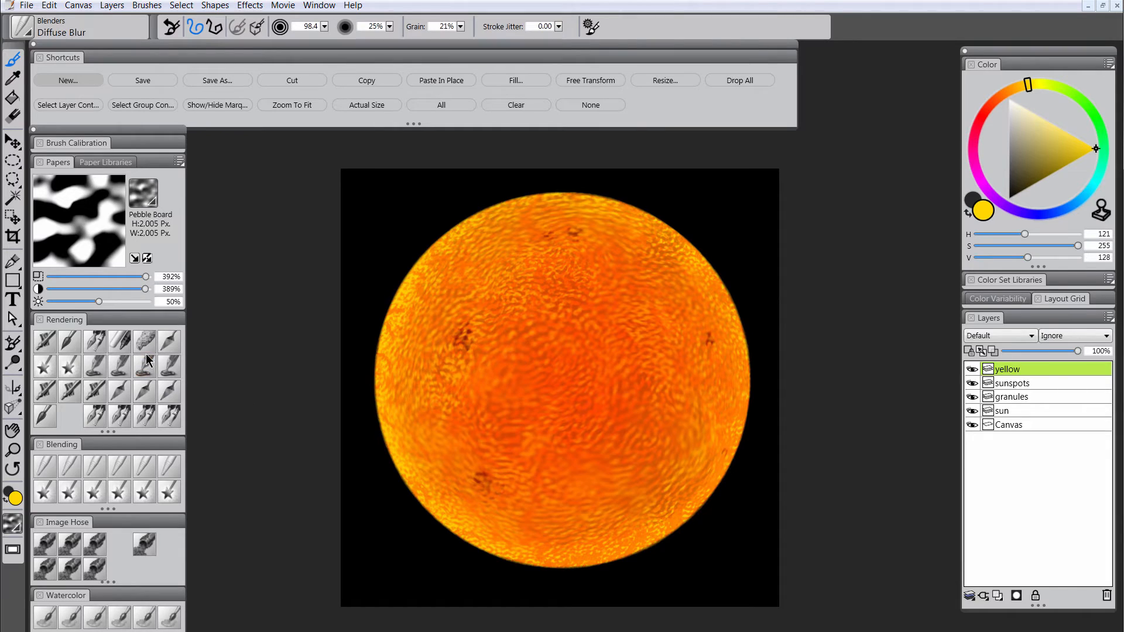
Step: Paint yellow texture over the sun with Square Chalk and inverted Polypay Wool paper at 235% scale and 260% contrast
click(118, 342)
click(145, 194)
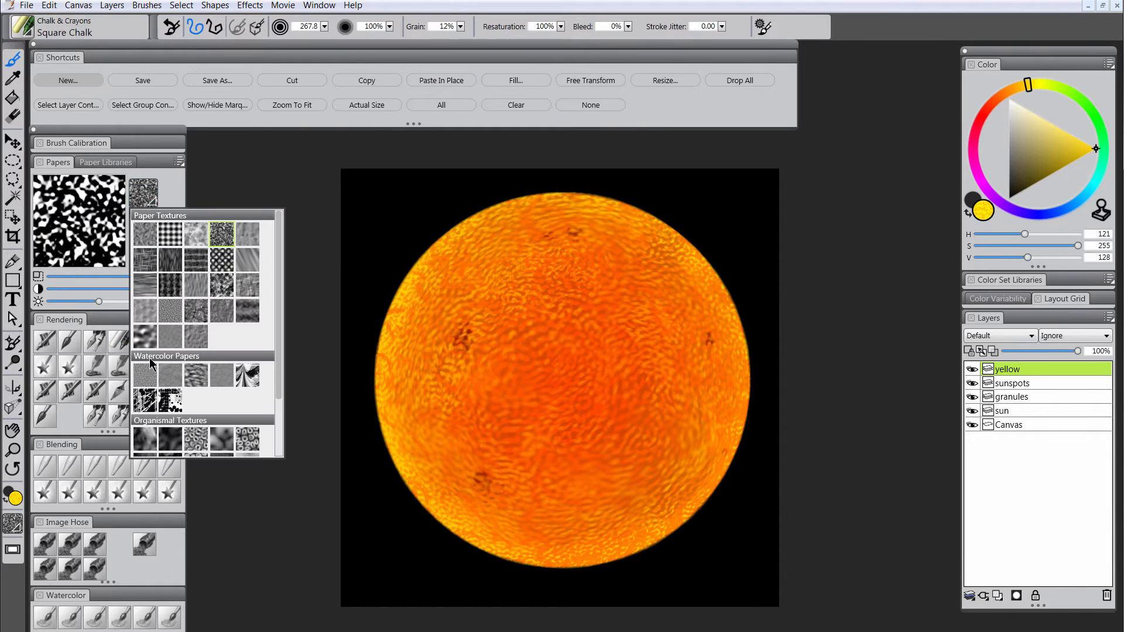
click(146, 440)
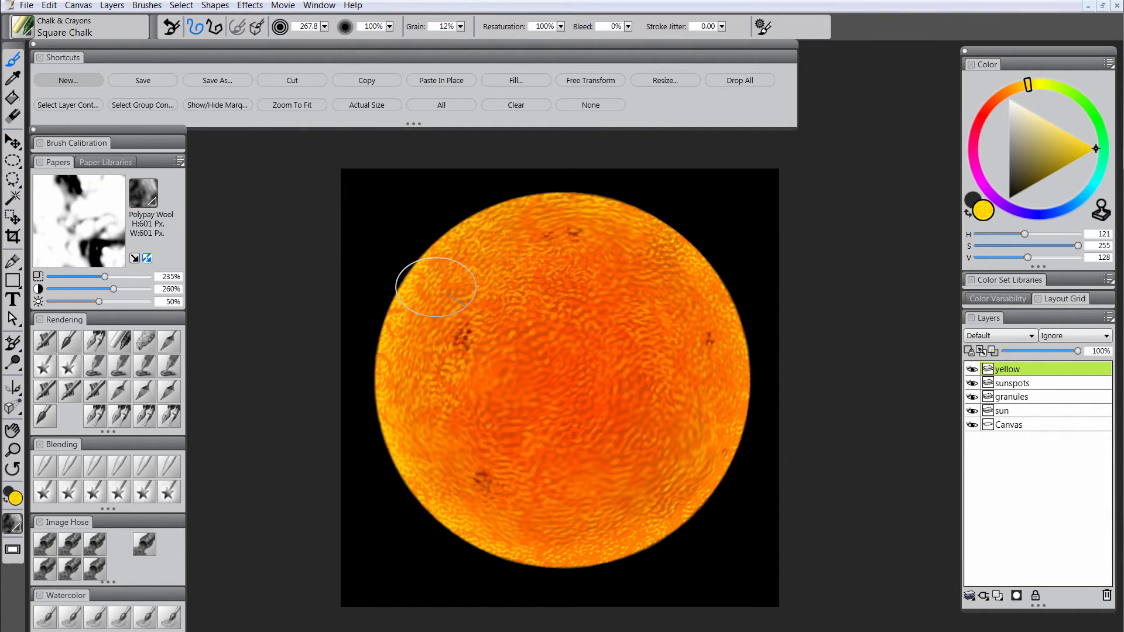
mouse_move(426, 281)
mouse_down()
mouse_move(448, 317)
mouse_move(515, 303)
mouse_move(527, 232)
mouse_move(397, 344)
mouse_move(463, 380)
mouse_move(581, 337)
mouse_move(621, 344)
mouse_move(625, 263)
mouse_move(554, 231)
mouse_move(640, 264)
mouse_move(613, 357)
mouse_move(544, 311)
mouse_move(462, 427)
mouse_move(429, 411)
mouse_move(503, 515)
mouse_move(604, 508)
mouse_move(507, 468)
mouse_move(505, 492)
mouse_move(452, 489)
mouse_move(619, 513)
mouse_move(656, 439)
mouse_move(596, 399)
mouse_move(684, 475)
mouse_move(677, 316)
mouse_move(722, 304)
mouse_up()
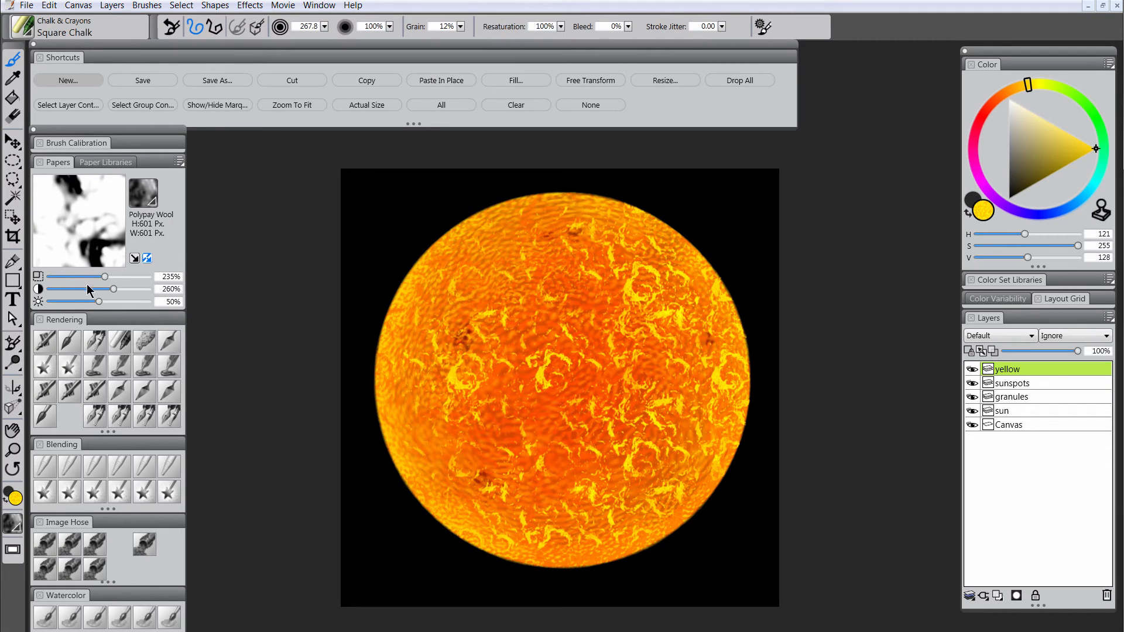
Step: Chalk a finer layer of yellow texture across the sun with the paper at 103% scale and 398% contrast
drag(114, 289, 73, 289)
click(70, 276)
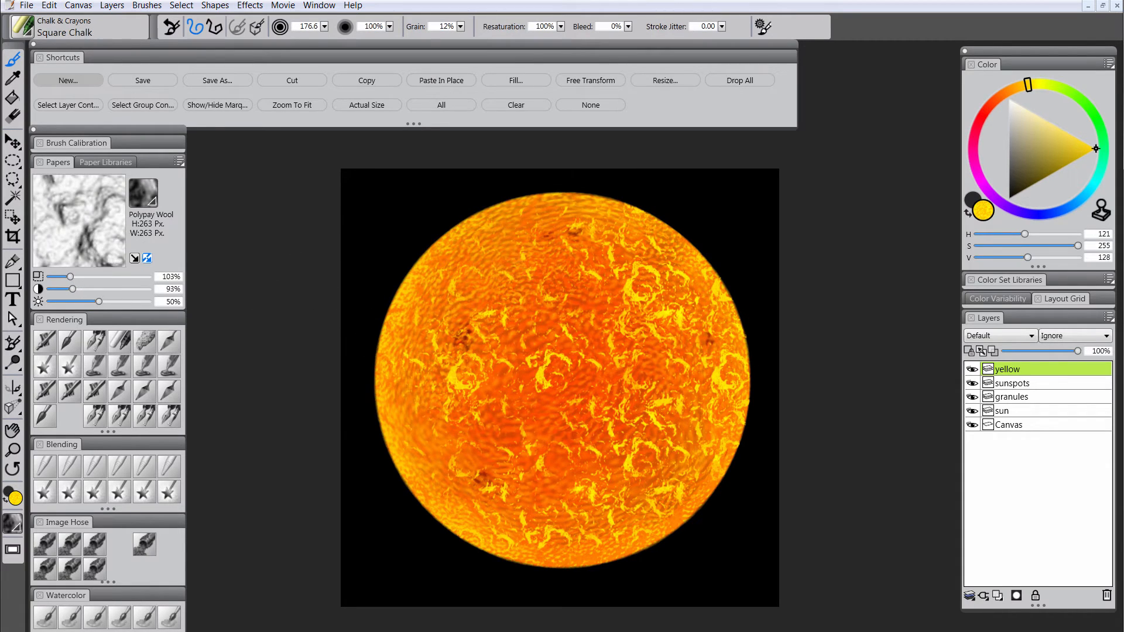
mouse_move(512, 247)
mouse_down()
mouse_move(548, 231)
mouse_move(502, 226)
mouse_up()
click(150, 290)
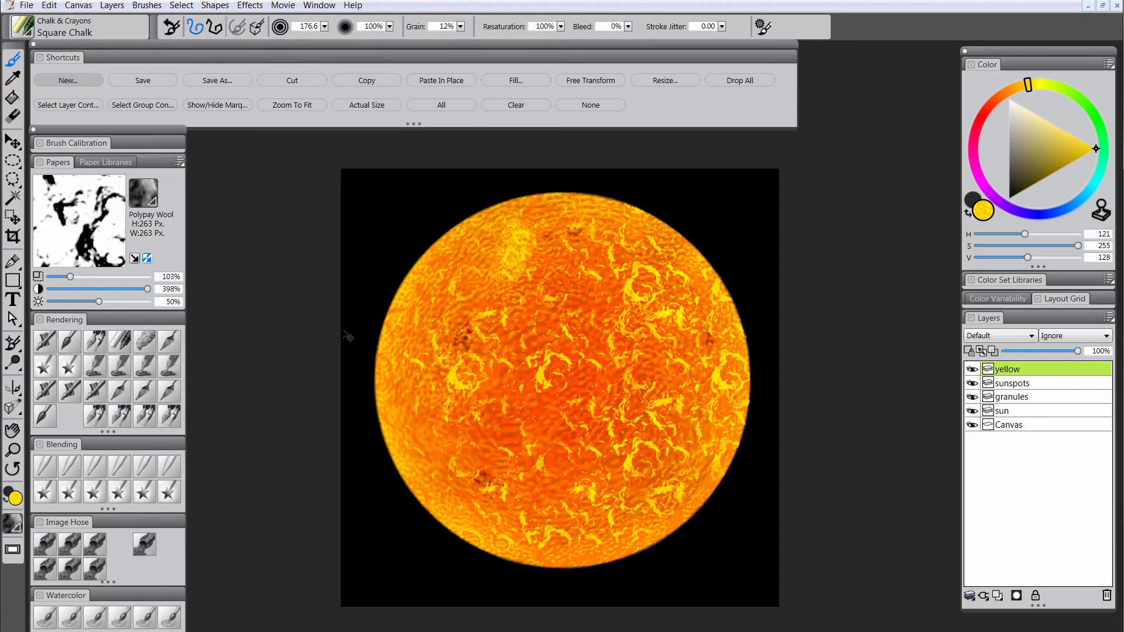
mouse_move(384, 366)
mouse_down()
mouse_move(427, 329)
mouse_move(409, 451)
mouse_move(471, 456)
mouse_move(409, 403)
mouse_move(457, 496)
mouse_move(507, 421)
mouse_move(503, 452)
mouse_move(599, 518)
mouse_move(646, 511)
mouse_move(580, 418)
mouse_move(548, 423)
mouse_move(657, 284)
mouse_move(570, 223)
mouse_move(684, 300)
mouse_up()
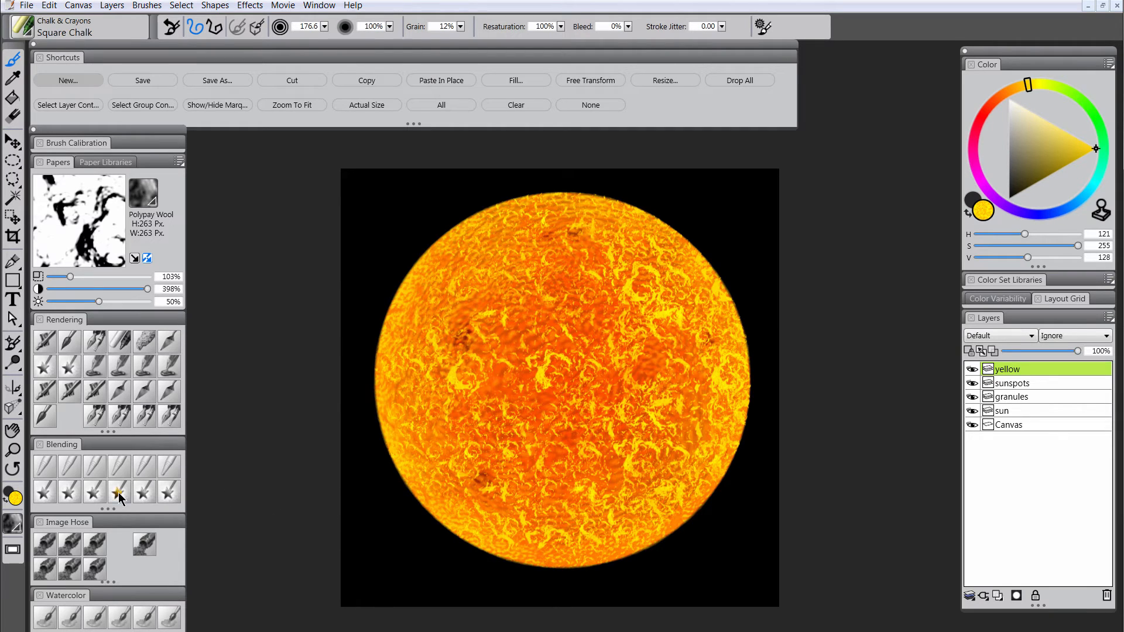
Step: Swirl the yellow texture with the Turbulence brush and soften it across the sun with Diffuse Blur at size 293
click(142, 494)
mouse_move(495, 358)
mouse_down()
mouse_move(455, 381)
mouse_move(462, 389)
mouse_move(442, 388)
mouse_move(497, 455)
mouse_move(542, 470)
mouse_move(586, 328)
mouse_move(619, 449)
mouse_move(537, 492)
mouse_move(624, 500)
mouse_move(694, 427)
mouse_move(646, 287)
mouse_up()
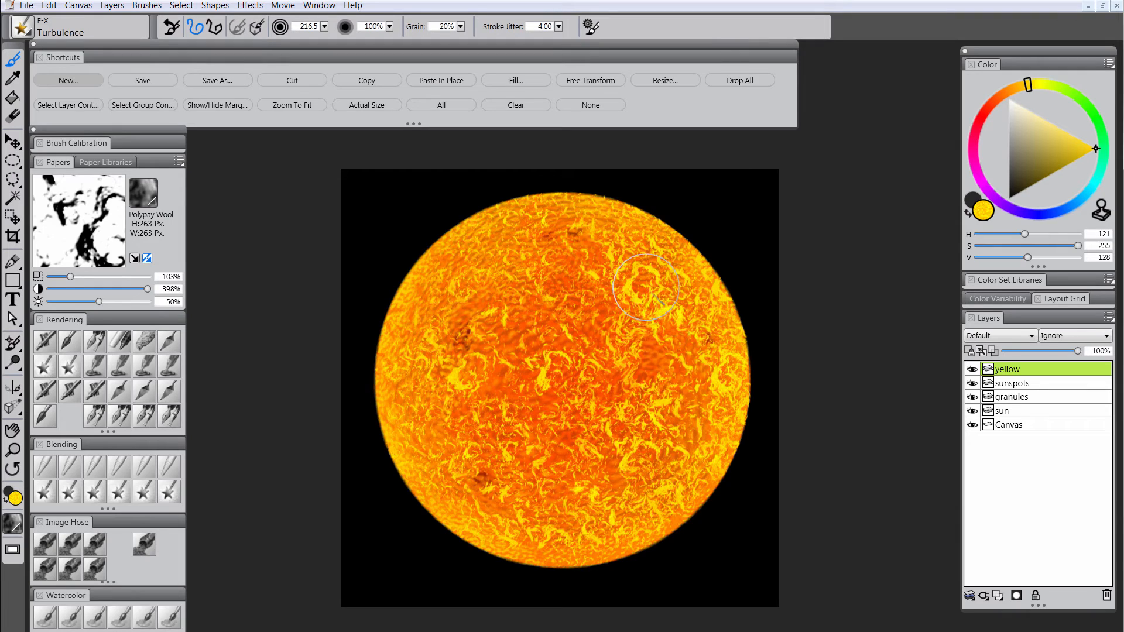
click(49, 474)
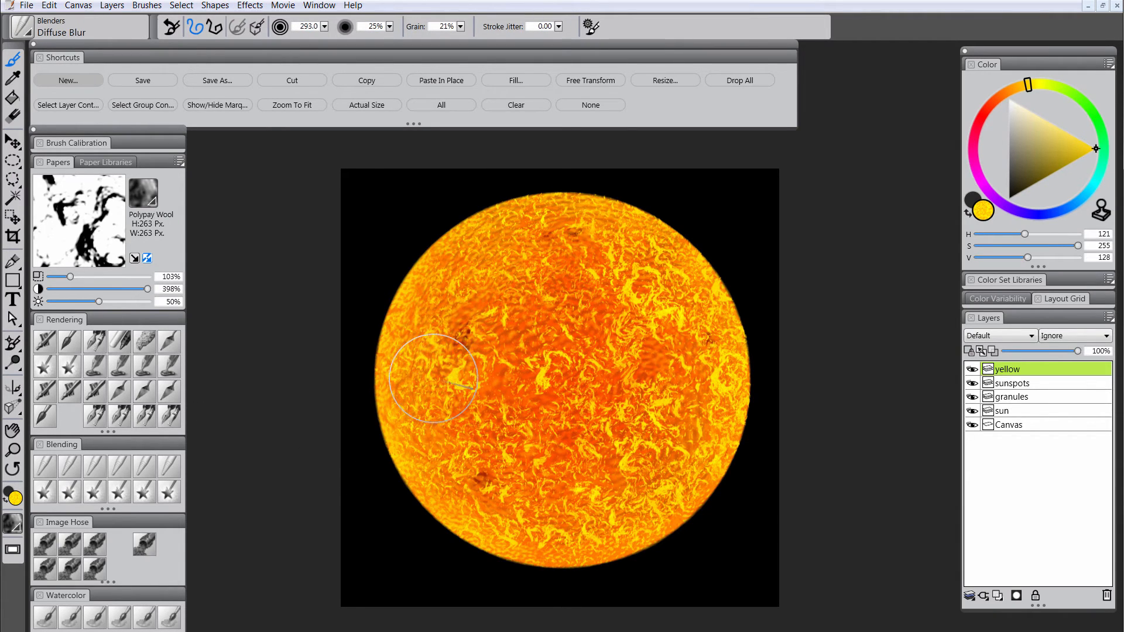
mouse_move(434, 378)
mouse_down()
mouse_move(472, 415)
mouse_move(503, 291)
mouse_move(475, 291)
mouse_move(461, 475)
mouse_move(470, 506)
mouse_move(588, 443)
mouse_move(508, 430)
mouse_move(555, 365)
mouse_move(611, 384)
mouse_move(550, 302)
mouse_move(632, 352)
mouse_move(546, 278)
mouse_move(576, 227)
mouse_move(595, 213)
mouse_move(668, 275)
mouse_up()
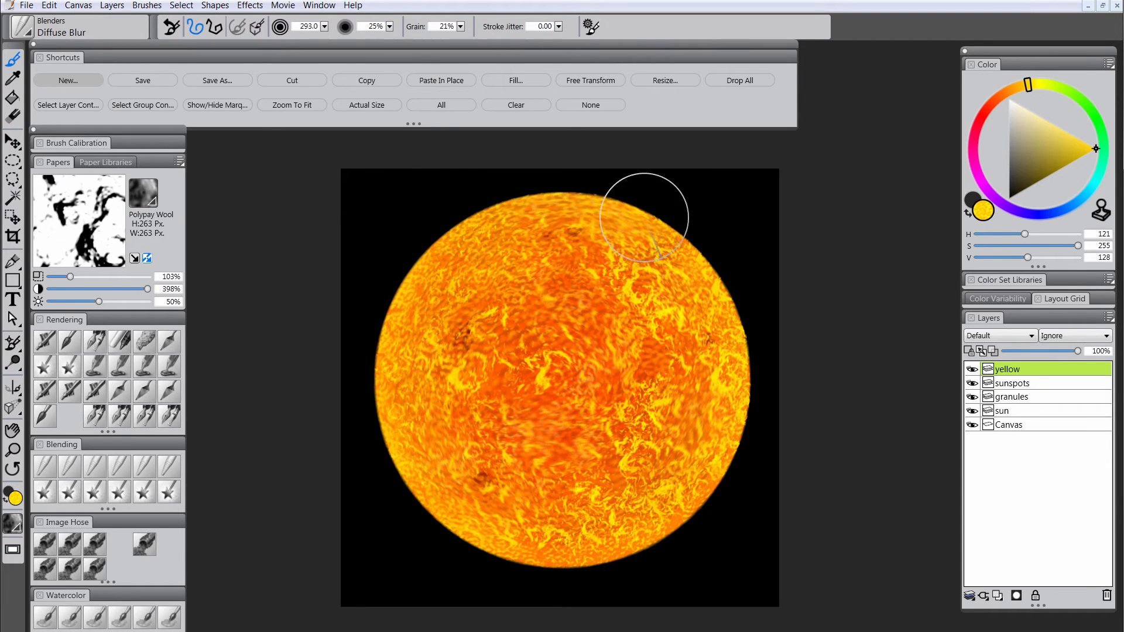
mouse_move(694, 437)
mouse_down()
mouse_move(642, 424)
mouse_move(608, 449)
mouse_up()
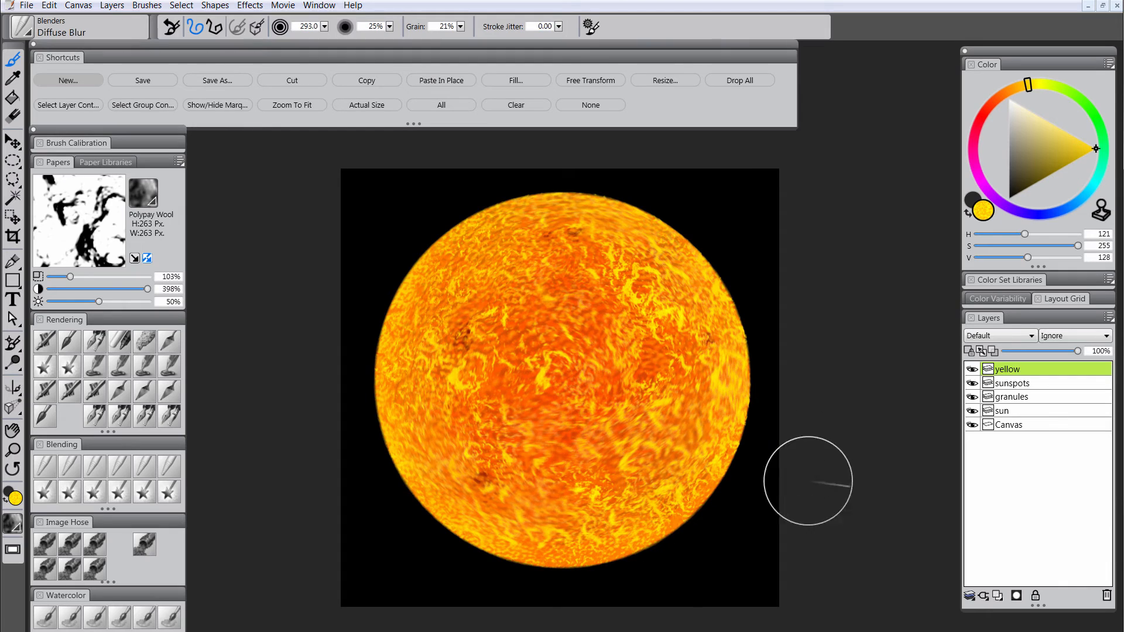
Step: Add a new layer named corona and set its composite method to Screen
click(998, 596)
double_click(1011, 371)
text(corona)
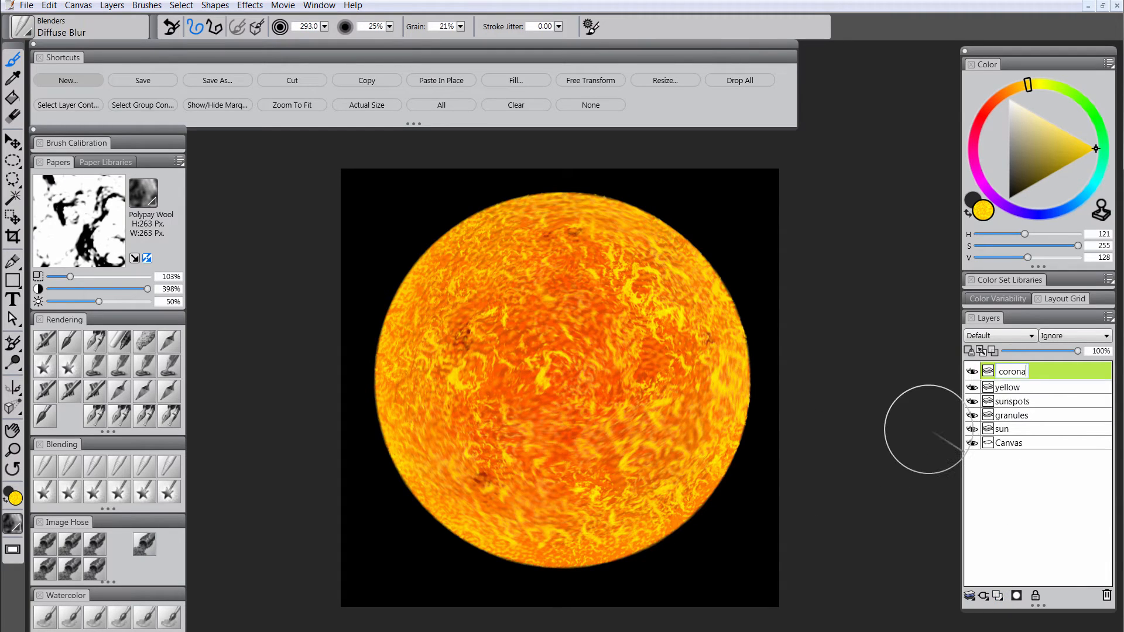
key(Return)
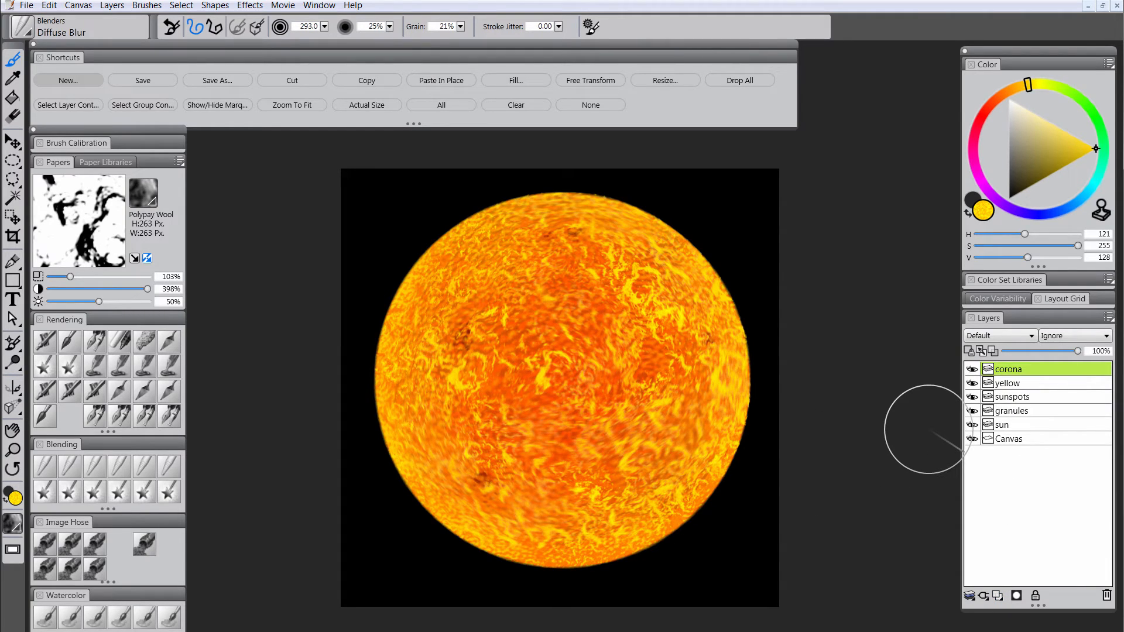
click(1001, 338)
click(992, 459)
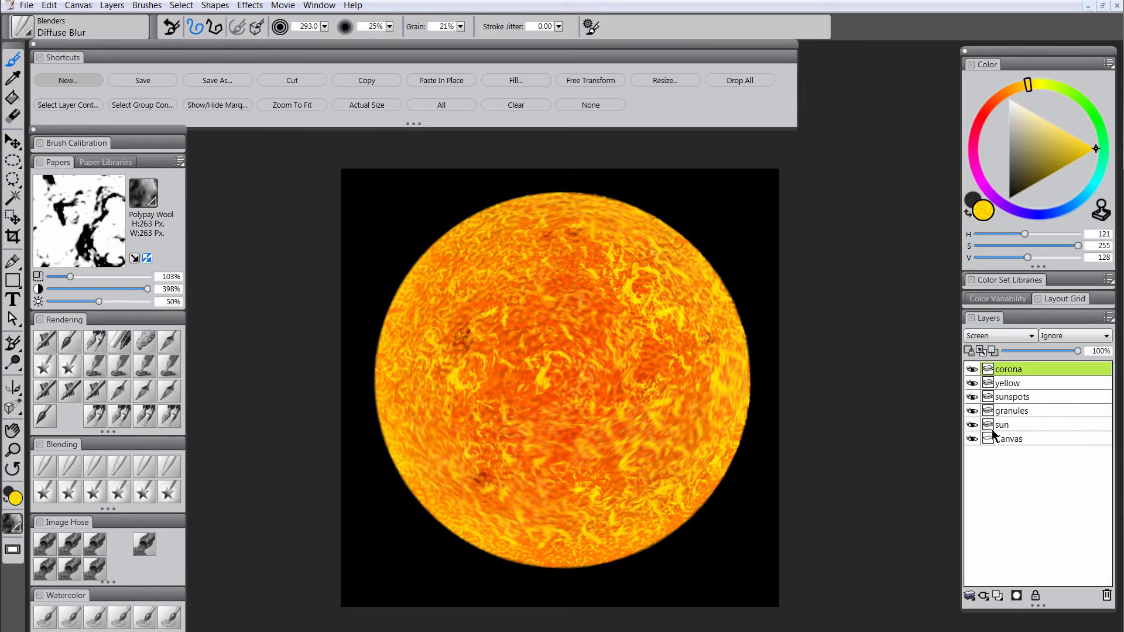
Step: Move the corona layer just below the sun layer and paint an orange glow around the sun with the Glow brush, enlarging it to about 750
click(1002, 99)
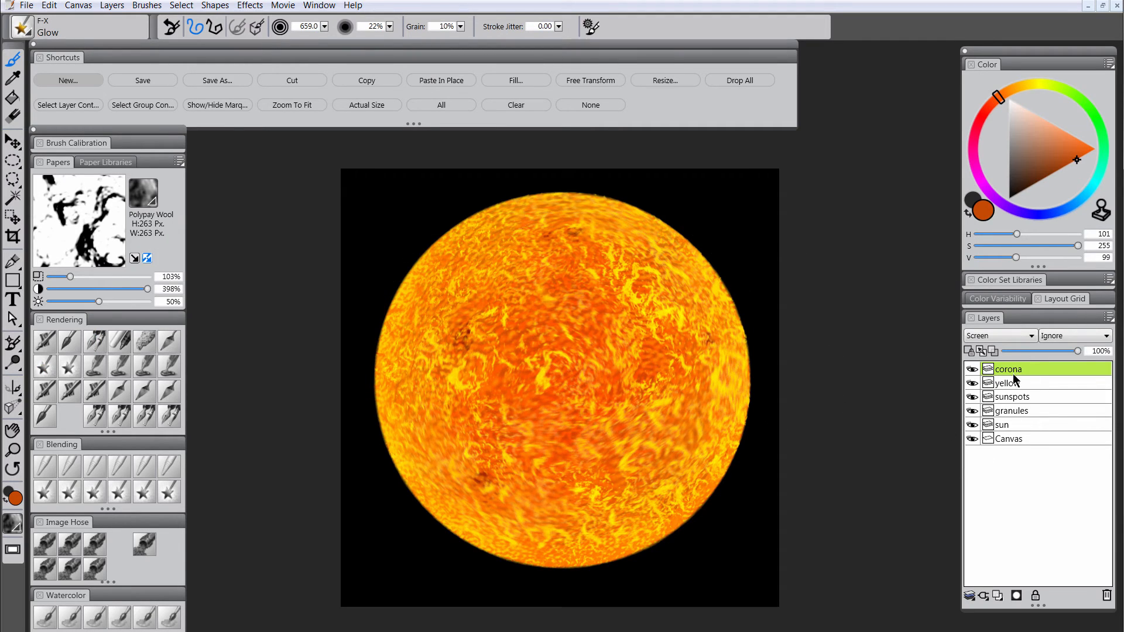
drag(1016, 374, 1012, 431)
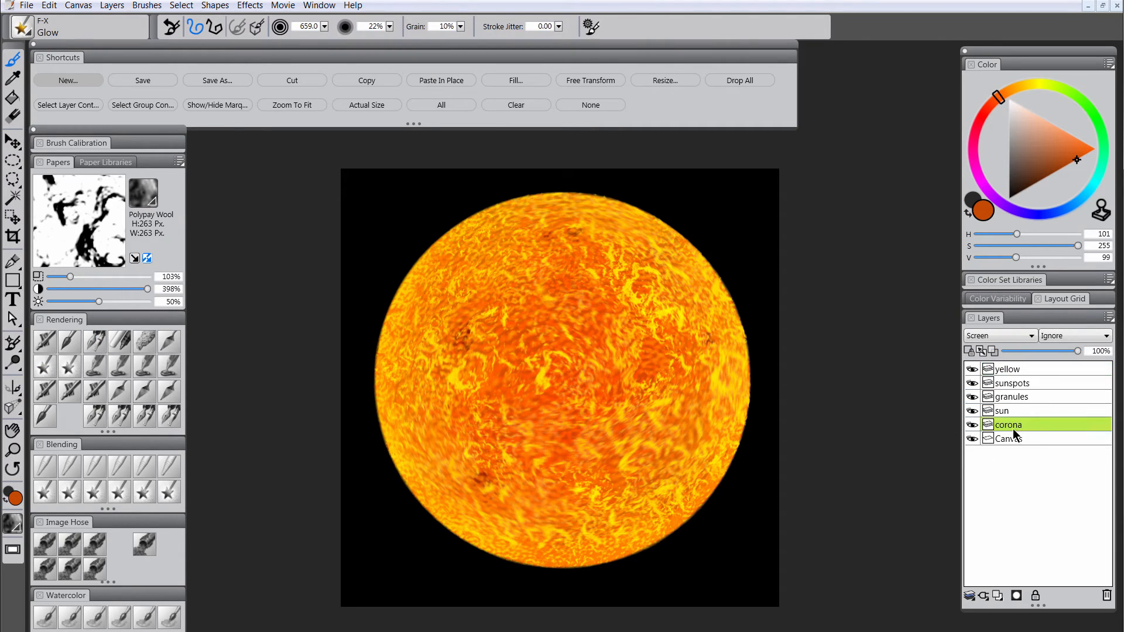
mouse_move(434, 311)
mouse_down()
mouse_move(489, 260)
mouse_move(423, 330)
mouse_move(421, 441)
mouse_move(404, 400)
mouse_move(457, 491)
mouse_move(497, 519)
mouse_move(443, 493)
mouse_move(578, 537)
mouse_move(702, 448)
mouse_move(722, 407)
mouse_move(706, 314)
mouse_move(650, 246)
mouse_move(551, 222)
mouse_move(459, 251)
mouse_move(648, 256)
mouse_move(669, 269)
mouse_move(619, 258)
mouse_move(437, 290)
mouse_move(471, 262)
mouse_move(405, 349)
mouse_move(450, 233)
mouse_move(374, 326)
mouse_move(425, 243)
mouse_move(390, 289)
mouse_move(406, 475)
mouse_move(394, 447)
mouse_move(594, 530)
mouse_move(661, 513)
mouse_move(723, 470)
mouse_move(721, 315)
mouse_move(745, 369)
mouse_move(714, 265)
mouse_move(736, 314)
mouse_up()
drag(504, 297, 614, 297)
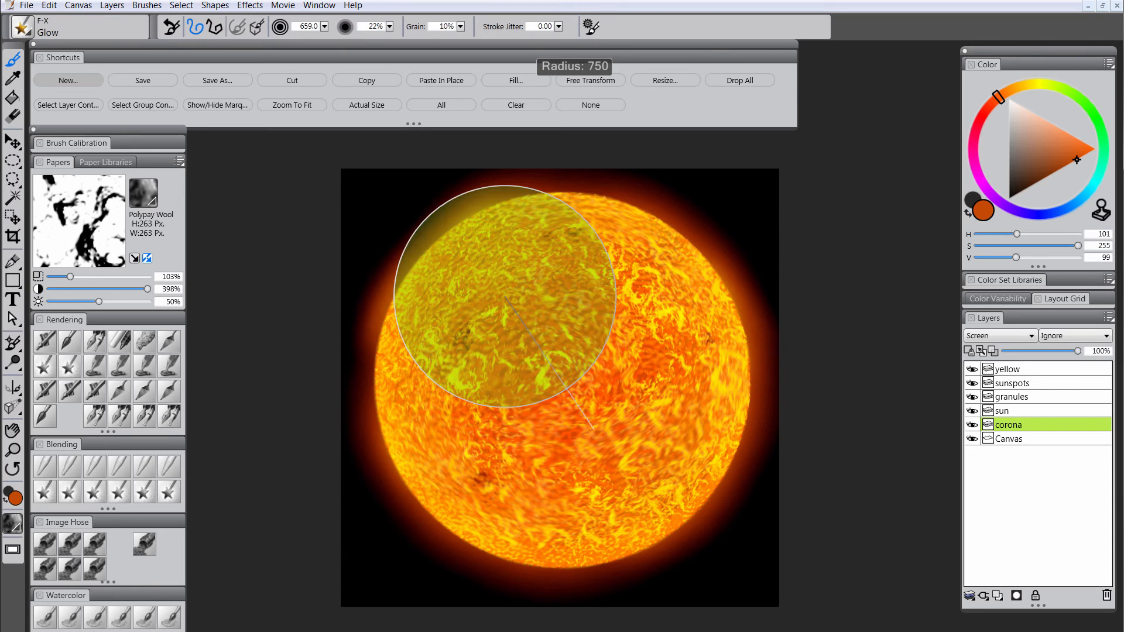
mouse_move(389, 298)
mouse_down()
mouse_move(415, 285)
mouse_move(391, 261)
mouse_move(610, 186)
mouse_move(524, 227)
mouse_move(734, 322)
mouse_move(574, 219)
mouse_move(736, 299)
mouse_move(720, 432)
mouse_move(674, 489)
mouse_move(667, 521)
mouse_move(447, 517)
mouse_move(616, 525)
mouse_move(441, 468)
mouse_move(547, 508)
mouse_move(445, 443)
mouse_move(455, 412)
mouse_move(604, 489)
mouse_move(543, 502)
mouse_move(693, 417)
mouse_move(681, 432)
mouse_move(688, 286)
mouse_move(714, 333)
mouse_move(728, 273)
mouse_move(749, 392)
mouse_move(879, 432)
mouse_move(881, 452)
mouse_move(697, 469)
mouse_up()
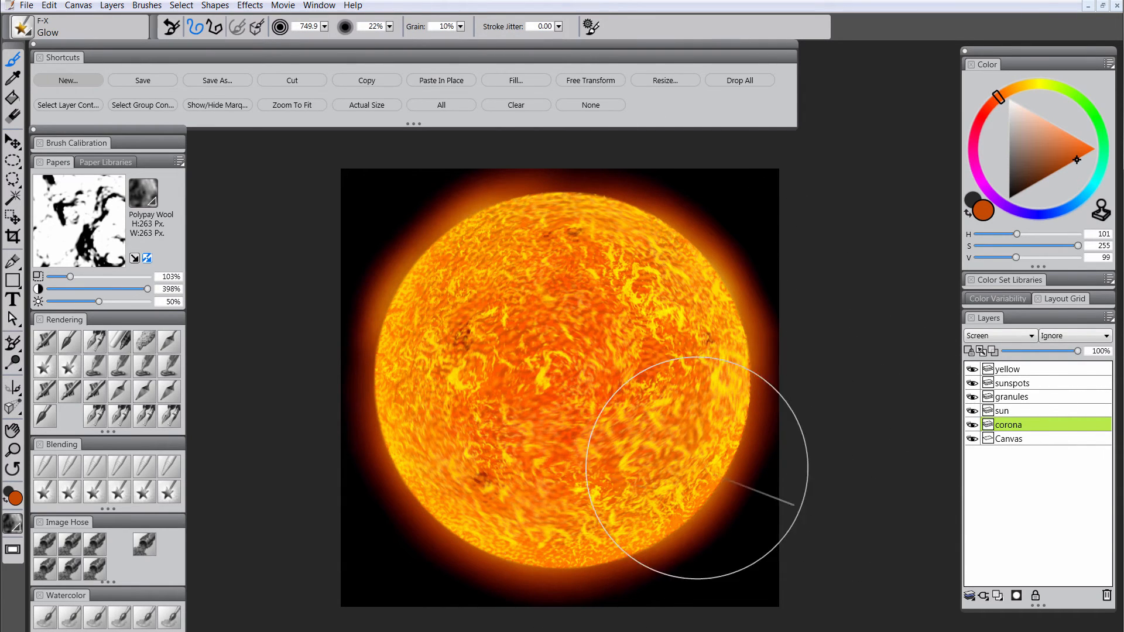
Step: Soften the corona around the sun's edge with Diffuse Blur at size 293
click(54, 472)
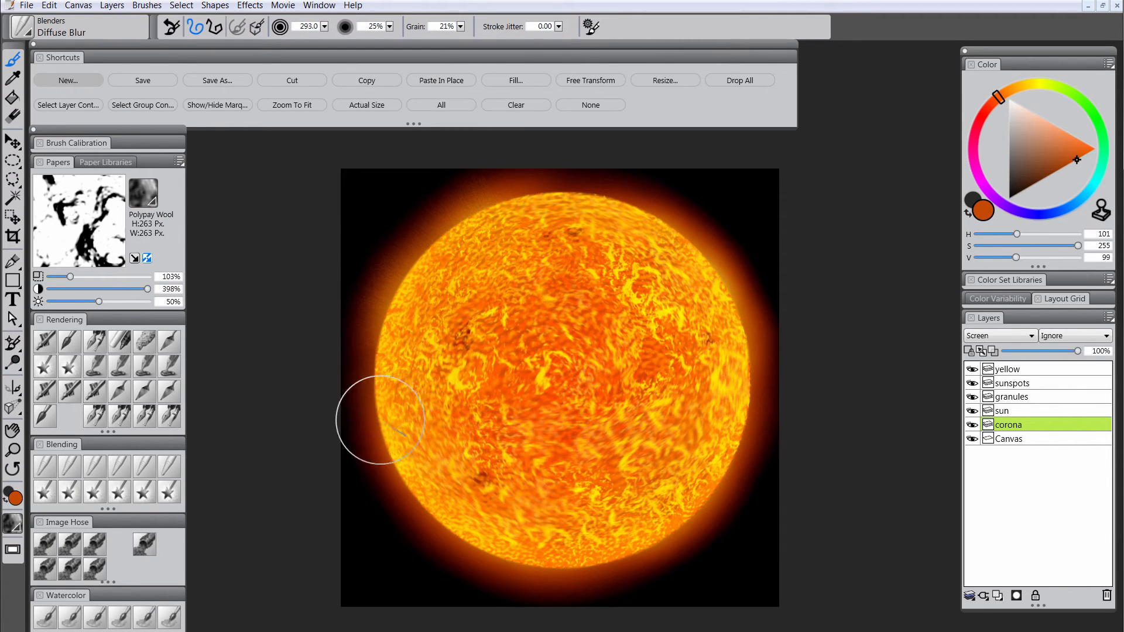
mouse_move(432, 461)
mouse_down()
mouse_move(474, 536)
mouse_move(533, 591)
mouse_move(679, 493)
mouse_move(712, 438)
mouse_move(756, 271)
mouse_up()
Step: Add a new layer above yellow, name it glows and set its composite method to Screen
click(1018, 370)
click(999, 595)
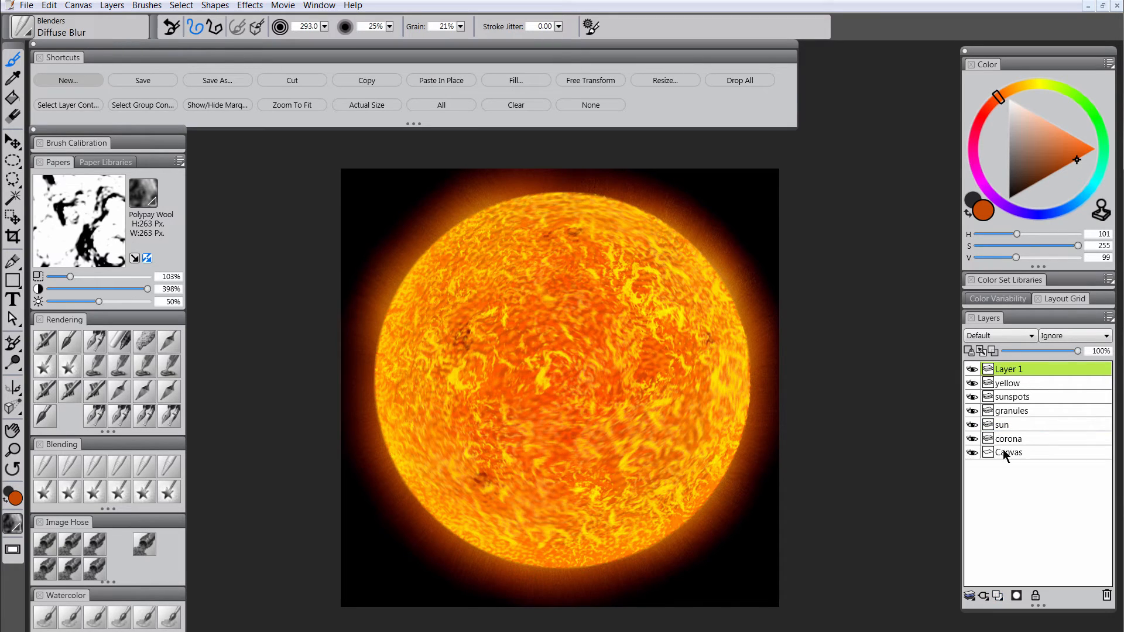
double_click(1012, 371)
text(glow)
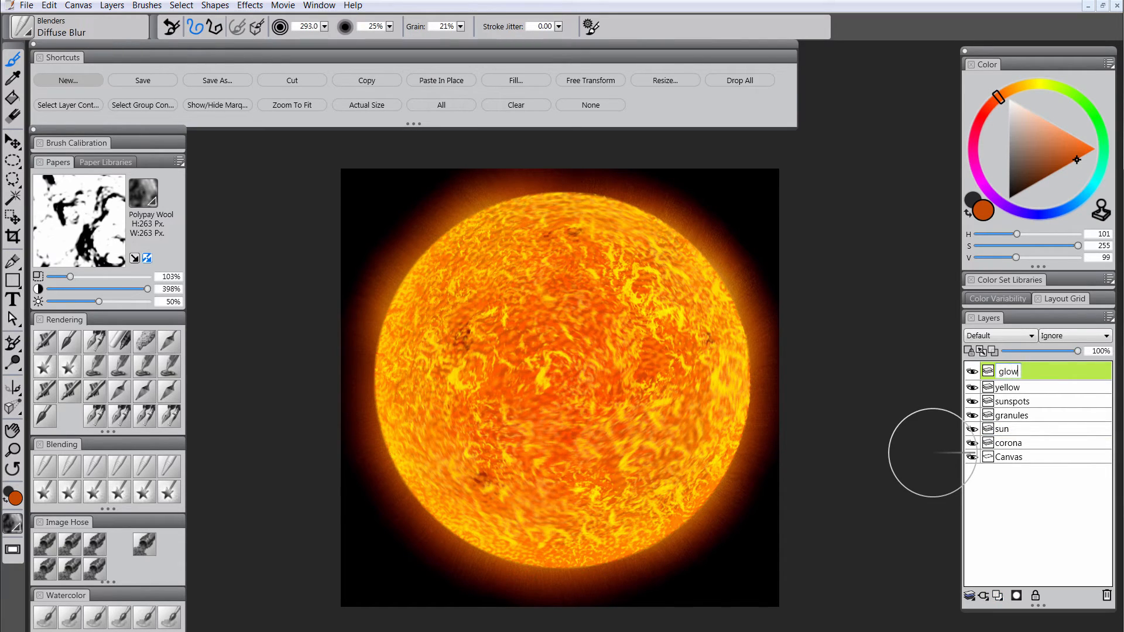
text(s)
key(Return)
click(998, 340)
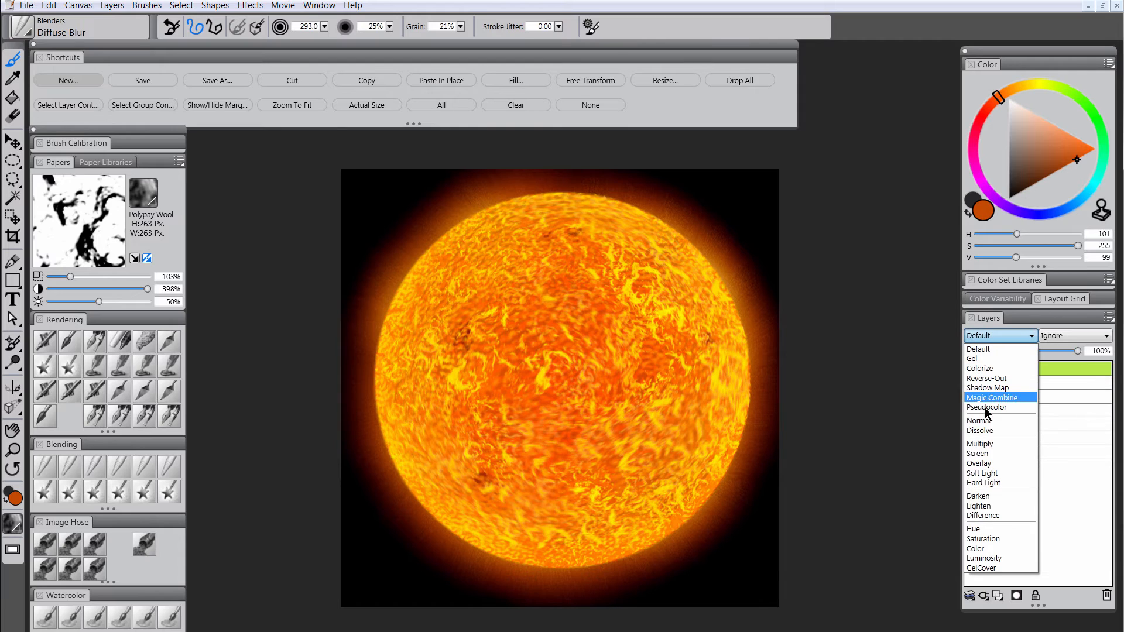
click(988, 455)
Step: Paint large dark-yellow glows on the sun's upper right area and right edge with the Glow brush at size 336.7
click(1032, 88)
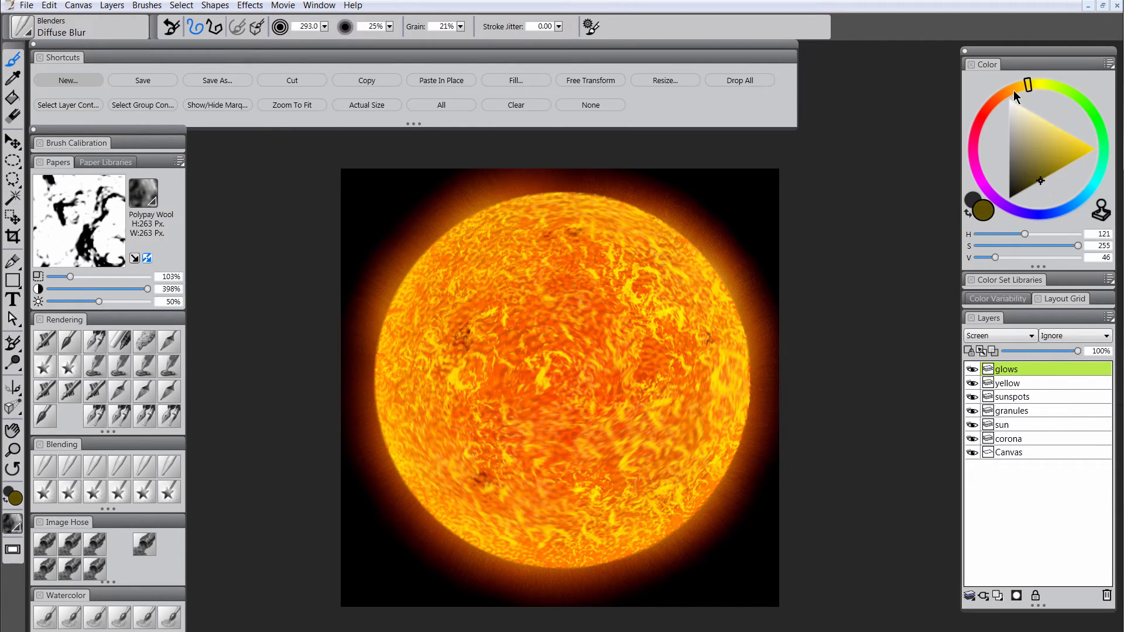
click(44, 368)
drag(636, 331, 643, 378)
mouse_move(641, 305)
mouse_down()
mouse_move(680, 309)
mouse_move(640, 305)
mouse_move(667, 289)
mouse_up()
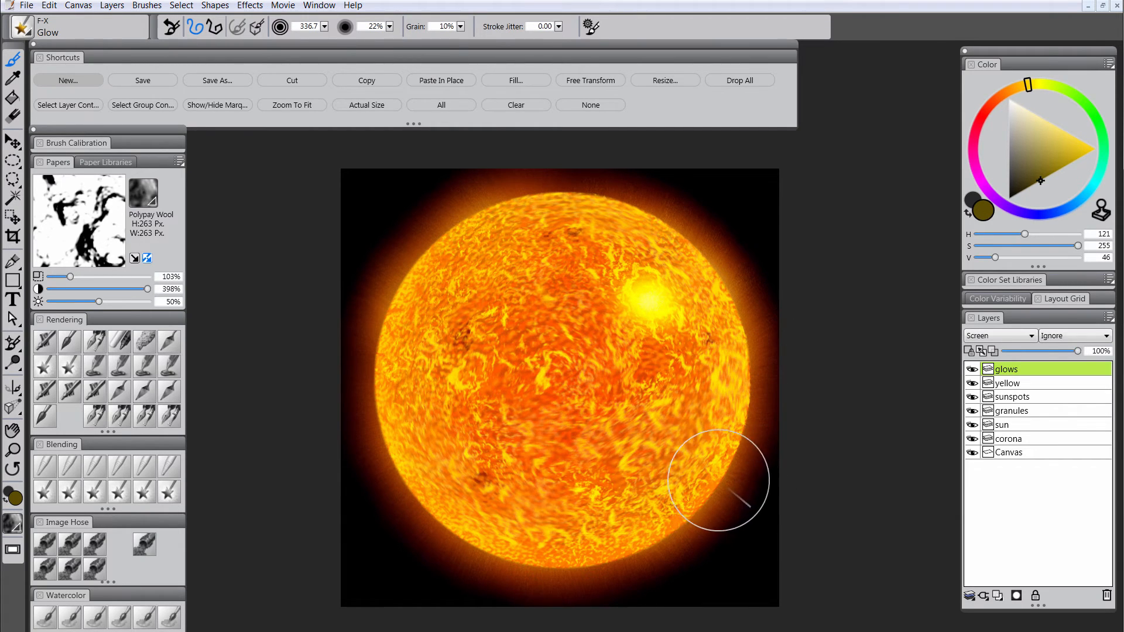
mouse_move(733, 442)
mouse_down()
mouse_move(745, 394)
mouse_move(739, 446)
mouse_move(817, 445)
mouse_move(753, 415)
mouse_move(738, 425)
mouse_move(746, 355)
mouse_move(747, 438)
mouse_move(747, 467)
mouse_up()
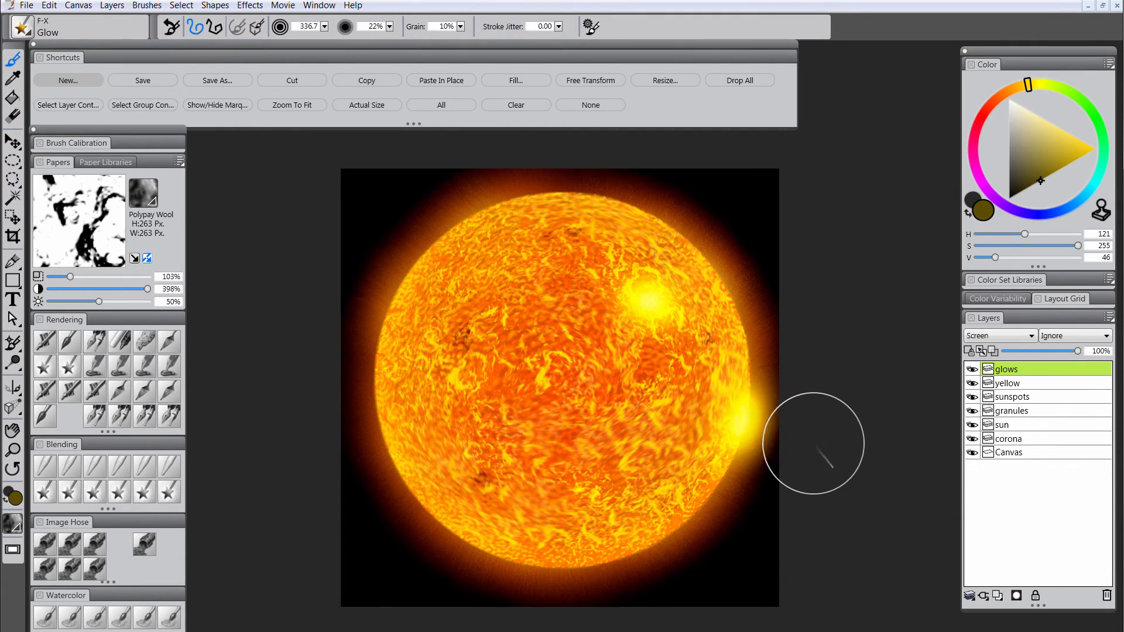
Step: Reduce the Glow brush to size 102 and paint small glows on the left edge, the centre and the yellow patches of the left half
key(bracketleft)
key(bracketleft)
key(bracketleft)
mouse_move(393, 295)
mouse_down()
mouse_move(410, 276)
mouse_move(391, 295)
mouse_up()
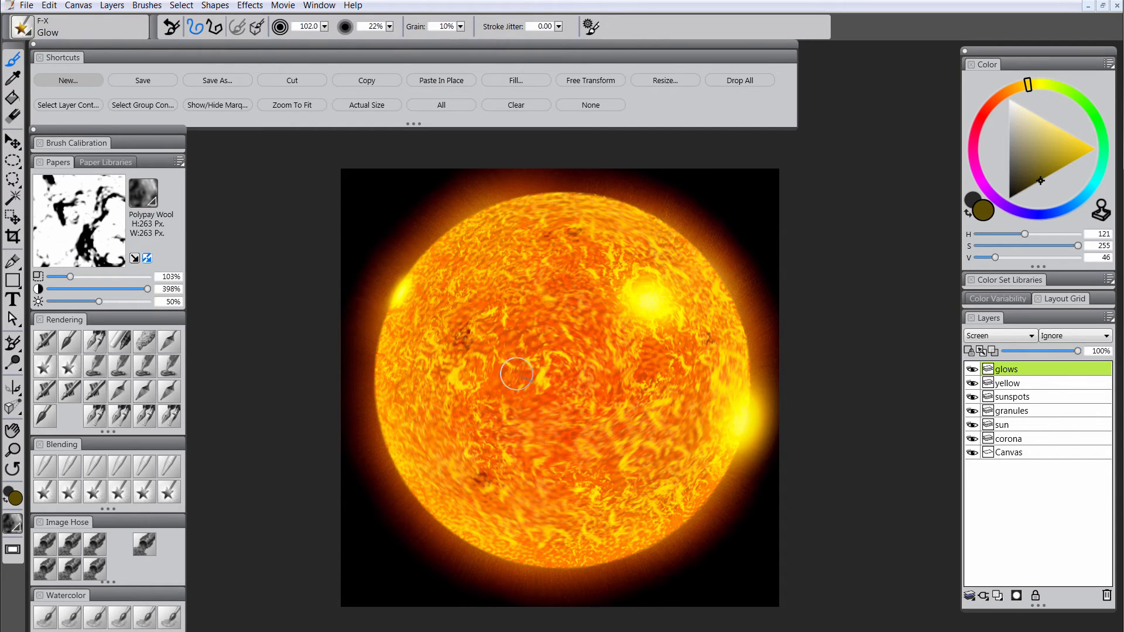
drag(546, 357, 543, 392)
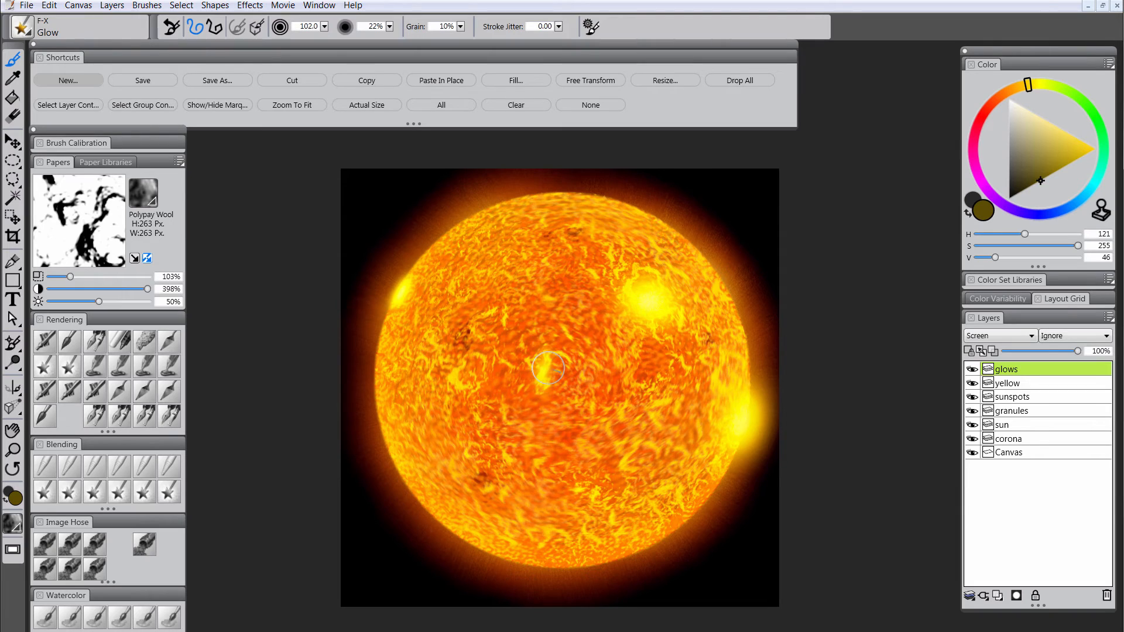
drag(457, 358, 454, 386)
drag(492, 310, 498, 328)
drag(427, 340, 427, 363)
mouse_move(404, 451)
mouse_down()
mouse_move(394, 471)
mouse_move(410, 504)
mouse_up()
Step: Paint a larger glow near the sun's lower middle and smaller ones at size 94.1 toward the lower right
key(bracketright)
key(bracketright)
key(bracketright)
drag(588, 492, 587, 501)
key(bracketleft)
key(bracketleft)
key(bracketleft)
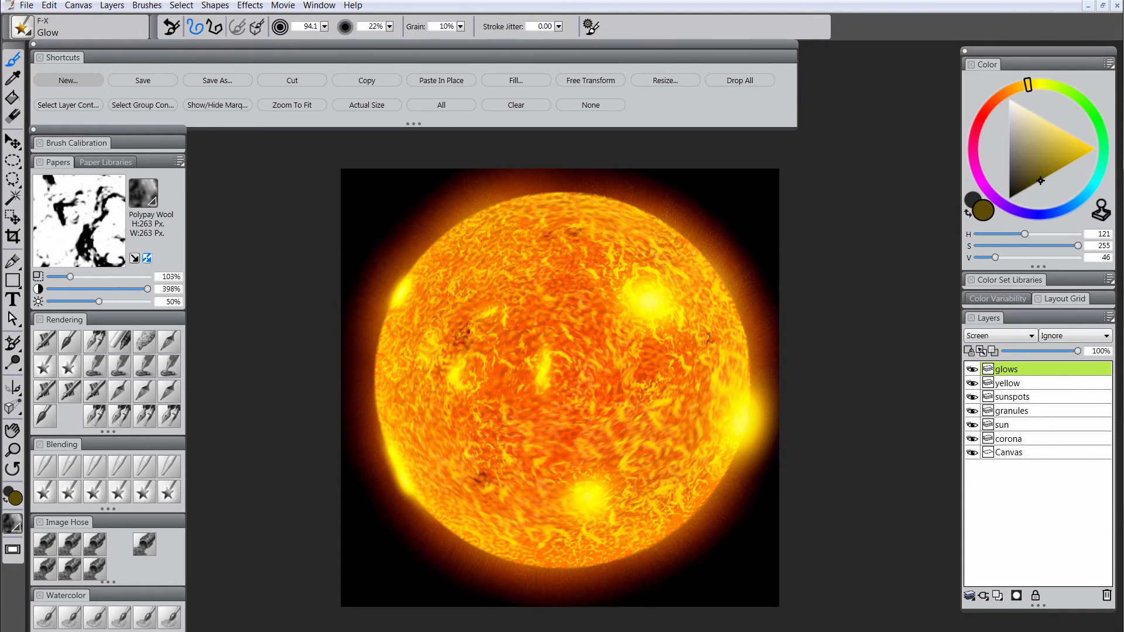
drag(665, 491, 679, 496)
drag(639, 542, 595, 543)
Step: Paint a yellow glow along the sun's rim with the Glow brush at size 247.3
drag(439, 239, 443, 274)
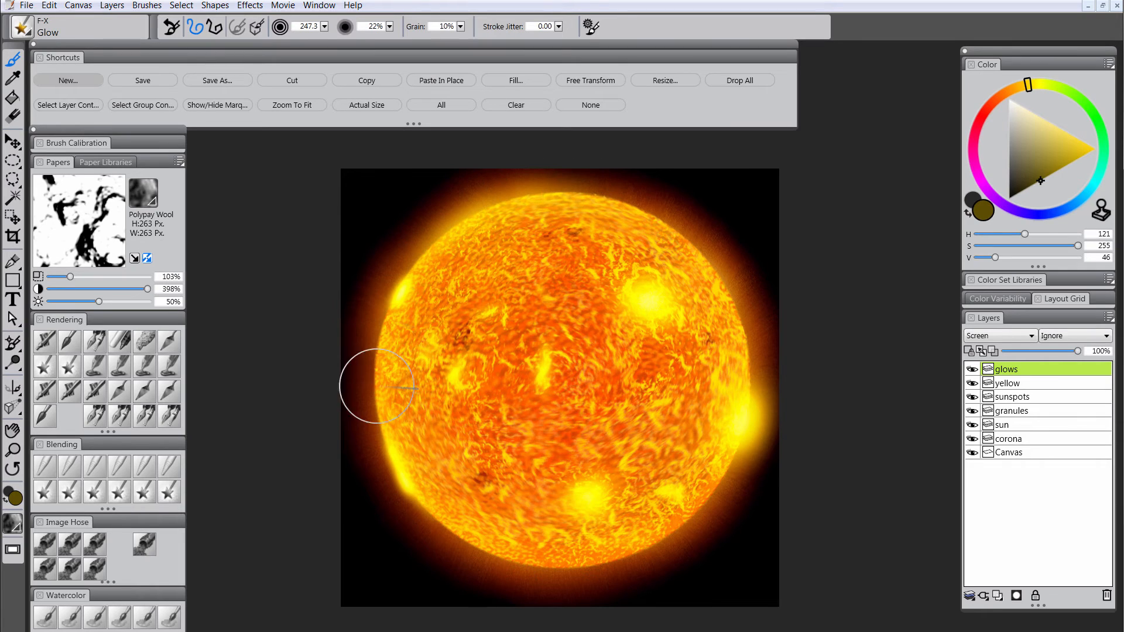
mouse_move(358, 389)
mouse_down()
mouse_move(388, 311)
mouse_move(620, 193)
mouse_move(740, 327)
mouse_move(657, 540)
mouse_move(572, 564)
mouse_move(515, 559)
mouse_up()
Step: Reduce the Glow brush to about 61 and add bright cores and small flares to the strongest glows
key(bracketleft)
key(bracketleft)
key(bracketleft)
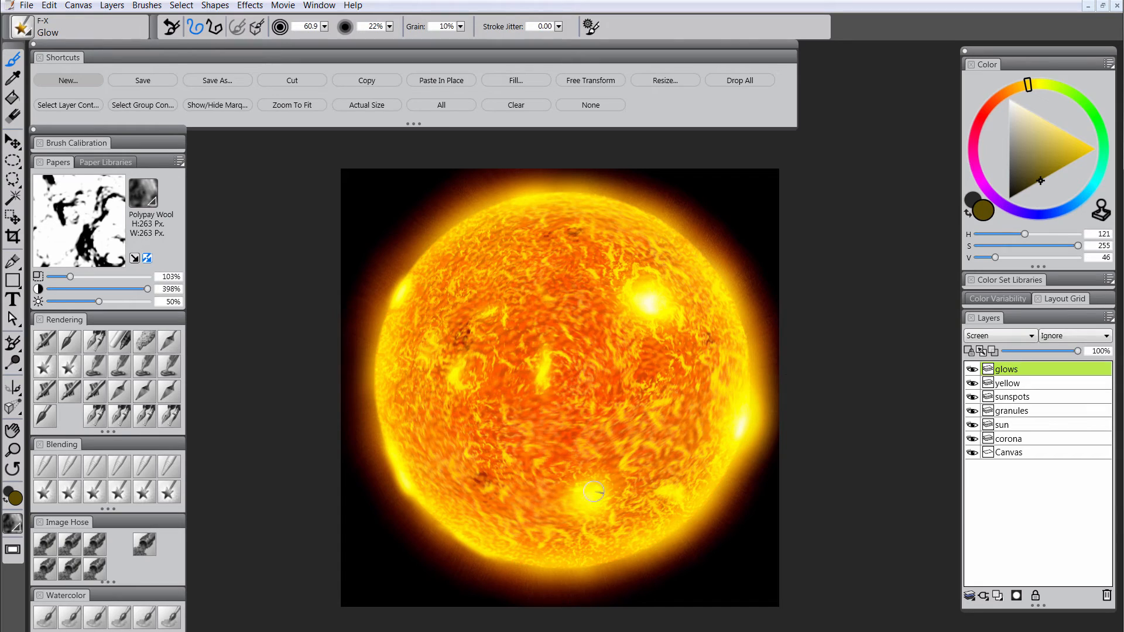
click(391, 296)
mouse_move(404, 282)
mouse_down()
mouse_move(387, 281)
mouse_move(400, 287)
mouse_up()
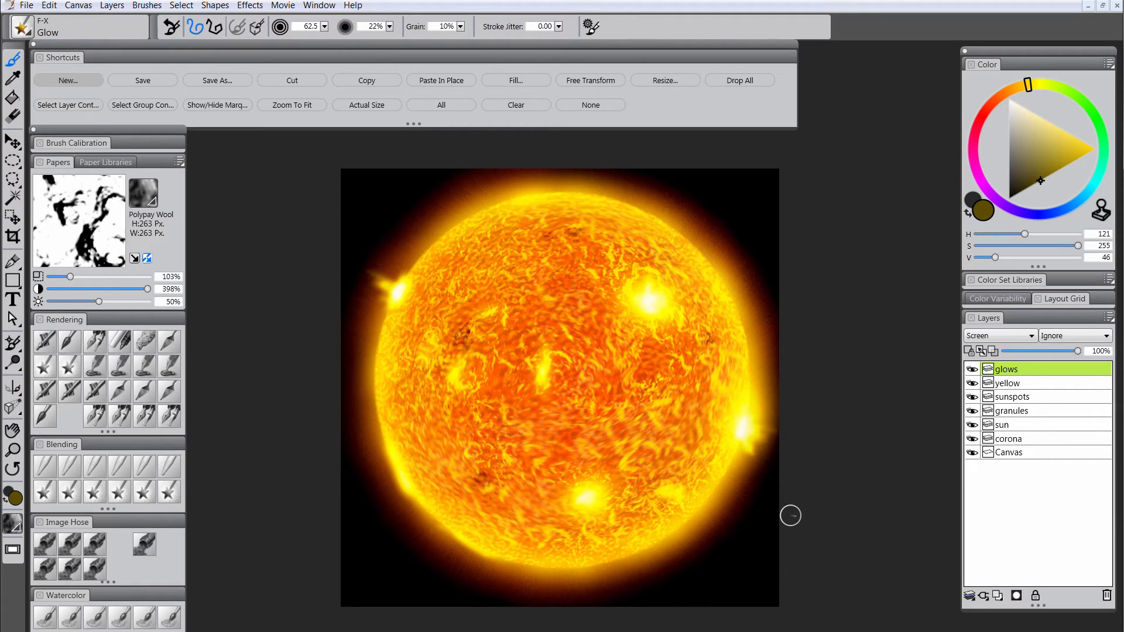
Step: Soften the flares and rim glow with Diffuse Blur at size 127.1
key(ctrl+shift+b)
click(61, 476)
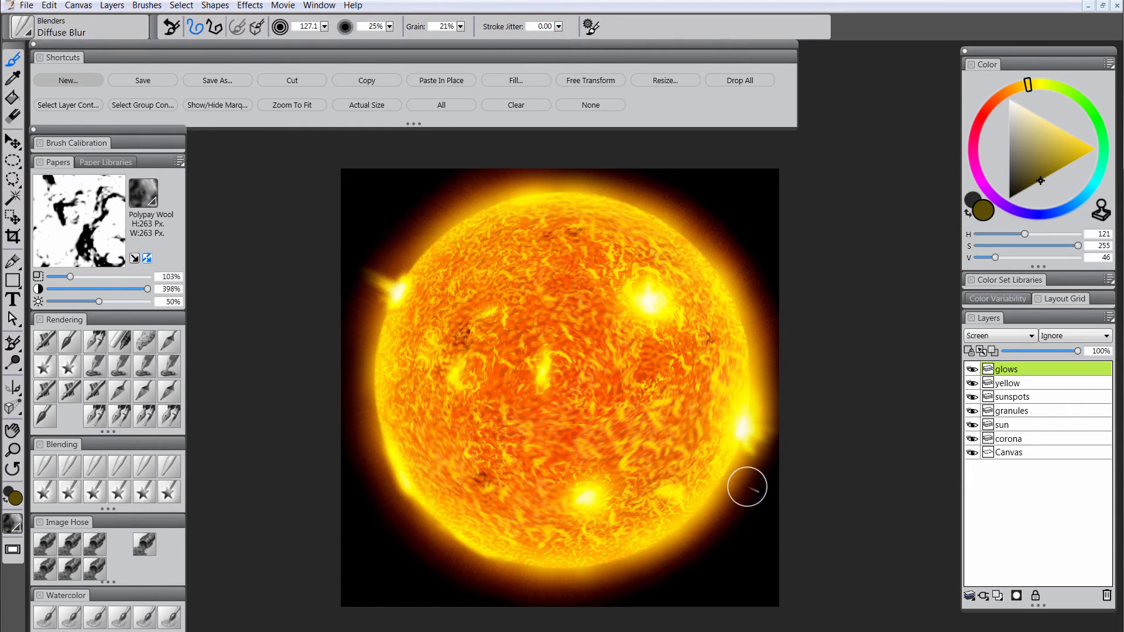
mouse_move(401, 489)
mouse_down()
mouse_move(369, 500)
mouse_move(401, 493)
mouse_move(376, 526)
mouse_move(396, 478)
mouse_move(334, 517)
mouse_up()
Step: Add a new top layer named glows2 and set its composite method to Screen
click(997, 595)
click(999, 335)
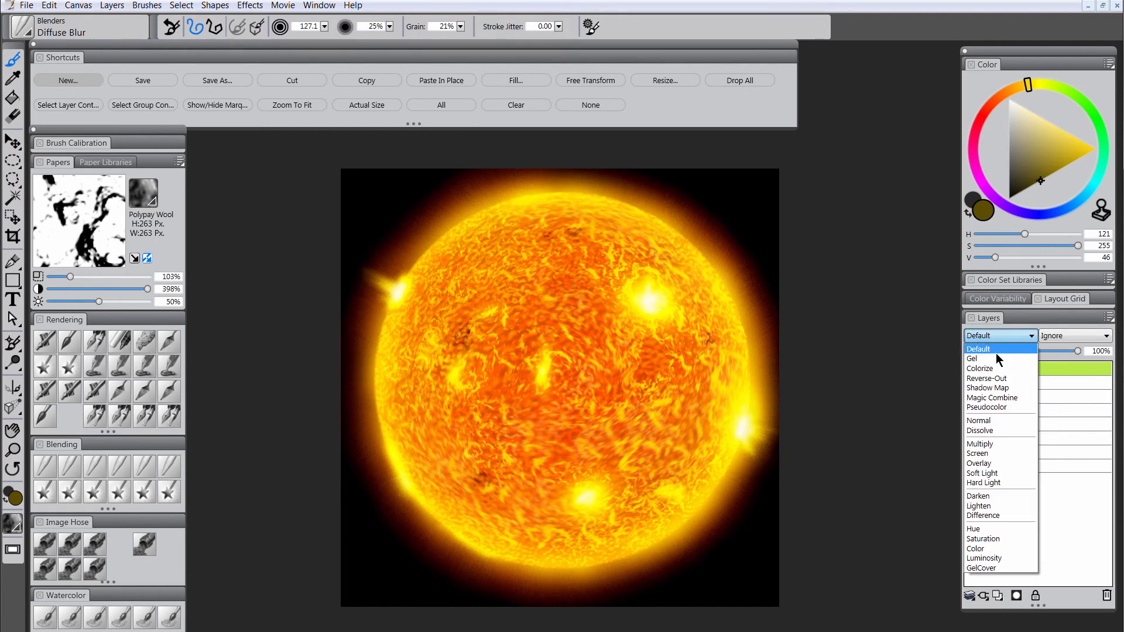
click(977, 454)
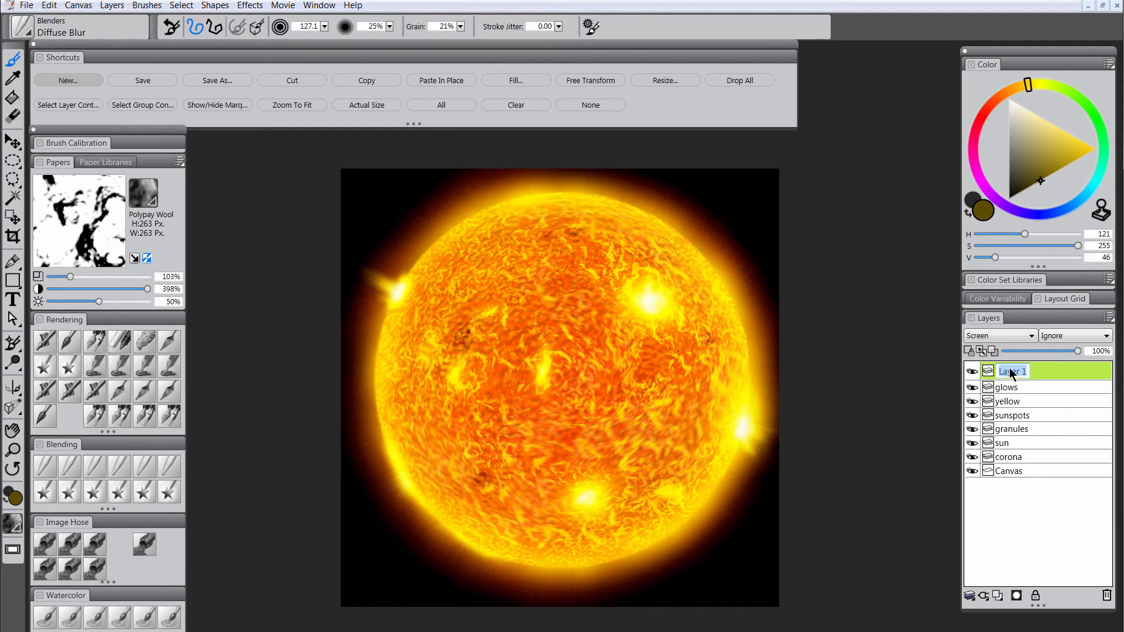
Step: Choose a dark orange (H 103, V 44) and paint a soft glow around the sun's edge with the Glow brush at size 120.1
drag(1017, 93, 1013, 92)
click(1067, 166)
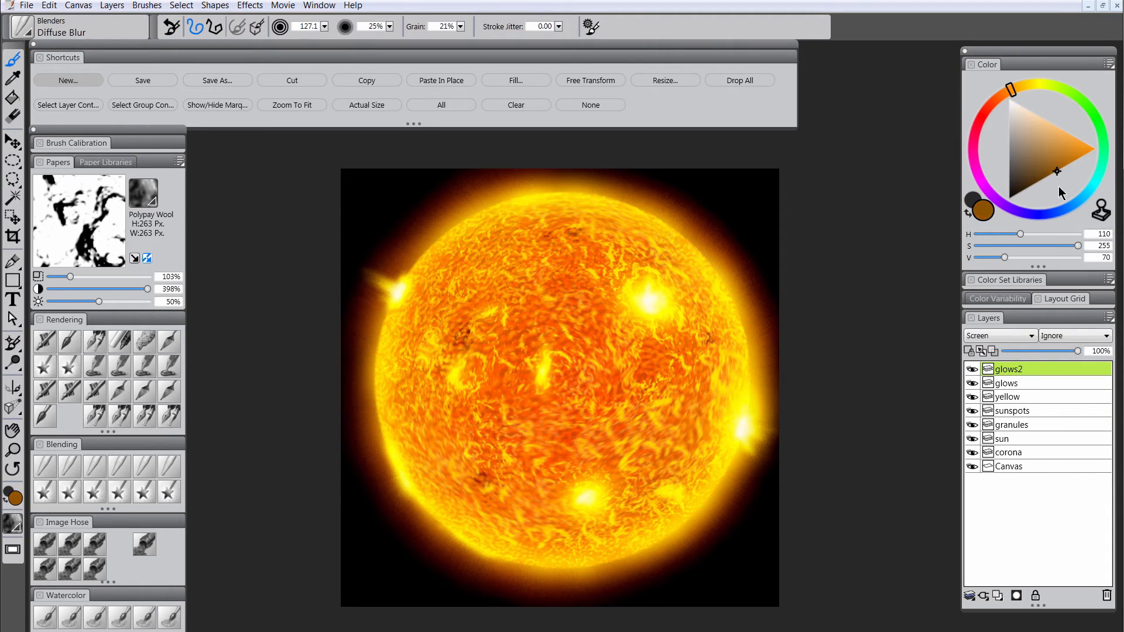
click(171, 335)
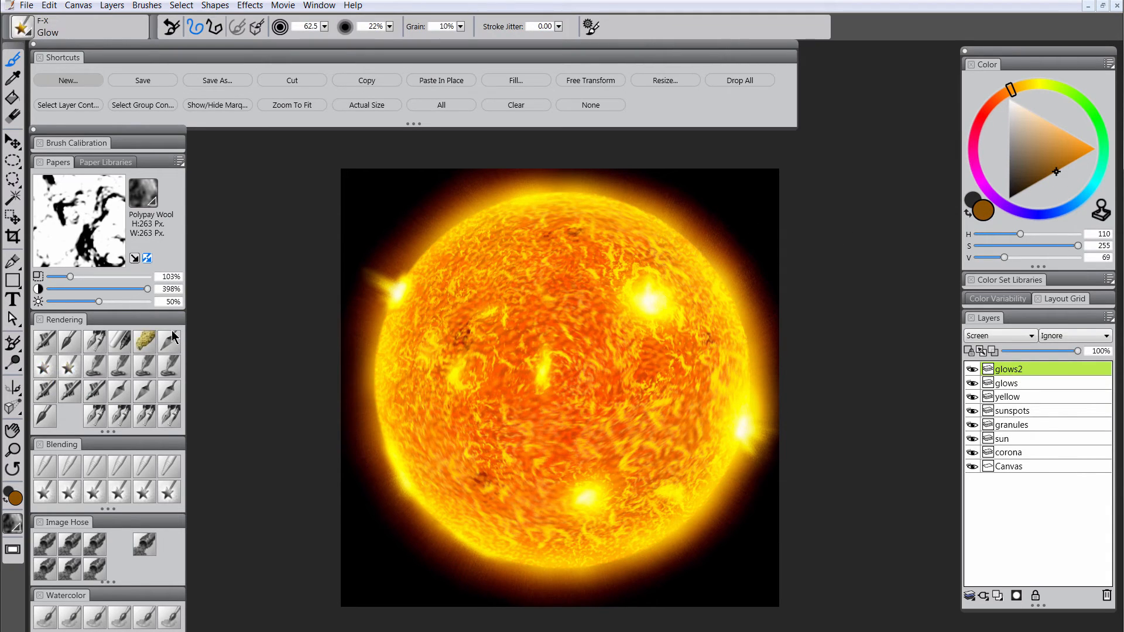
drag(540, 227, 574, 228)
click(1000, 93)
click(1039, 181)
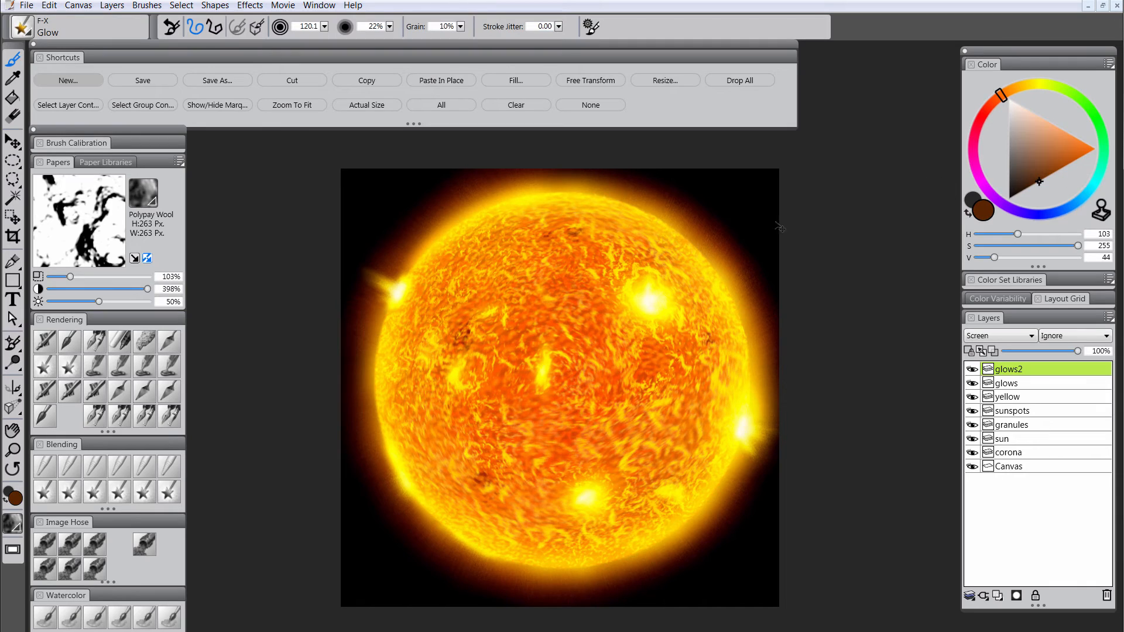
mouse_move(406, 252)
mouse_down()
mouse_move(406, 275)
mouse_move(453, 226)
mouse_move(439, 241)
mouse_move(552, 188)
mouse_move(442, 243)
mouse_move(395, 296)
mouse_move(376, 360)
mouse_move(385, 453)
mouse_move(492, 558)
mouse_move(625, 562)
mouse_move(721, 475)
mouse_move(740, 320)
mouse_move(628, 205)
mouse_up()
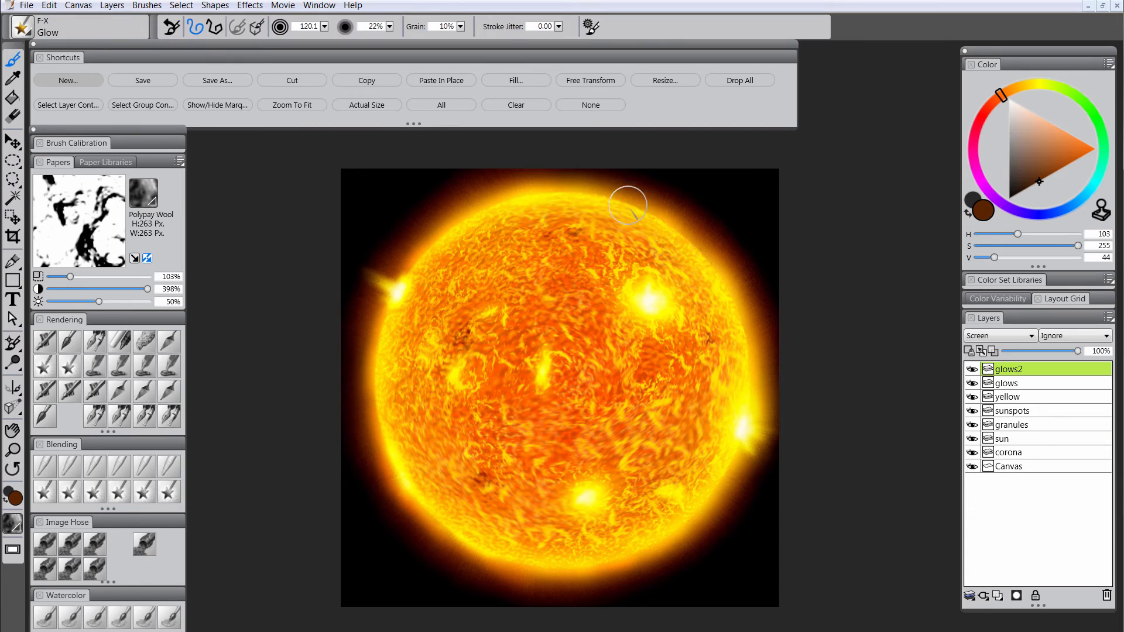
Step: Paint wispy orange-red prominences off the sun's lower left, upper left, lower right and upper right edges with the Glow brush at size 52
click(1050, 177)
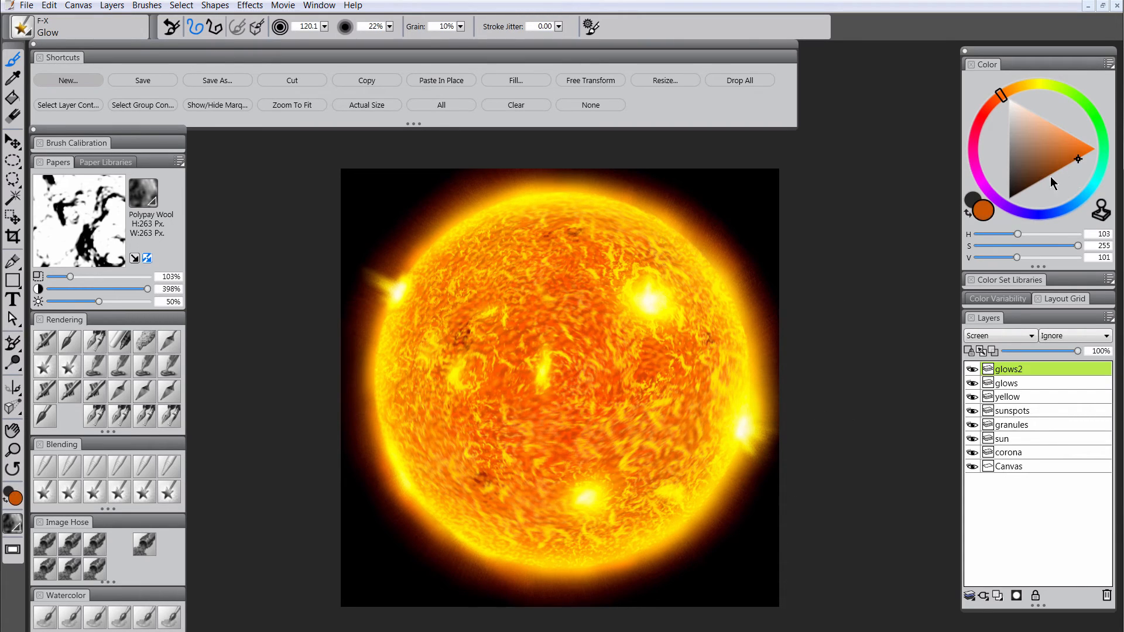
click(1059, 170)
mouse_move(422, 514)
mouse_down()
mouse_move(409, 532)
mouse_move(423, 504)
mouse_move(394, 523)
mouse_move(406, 509)
mouse_up()
key(bracketleft)
drag(421, 555, 448, 536)
drag(472, 209, 486, 180)
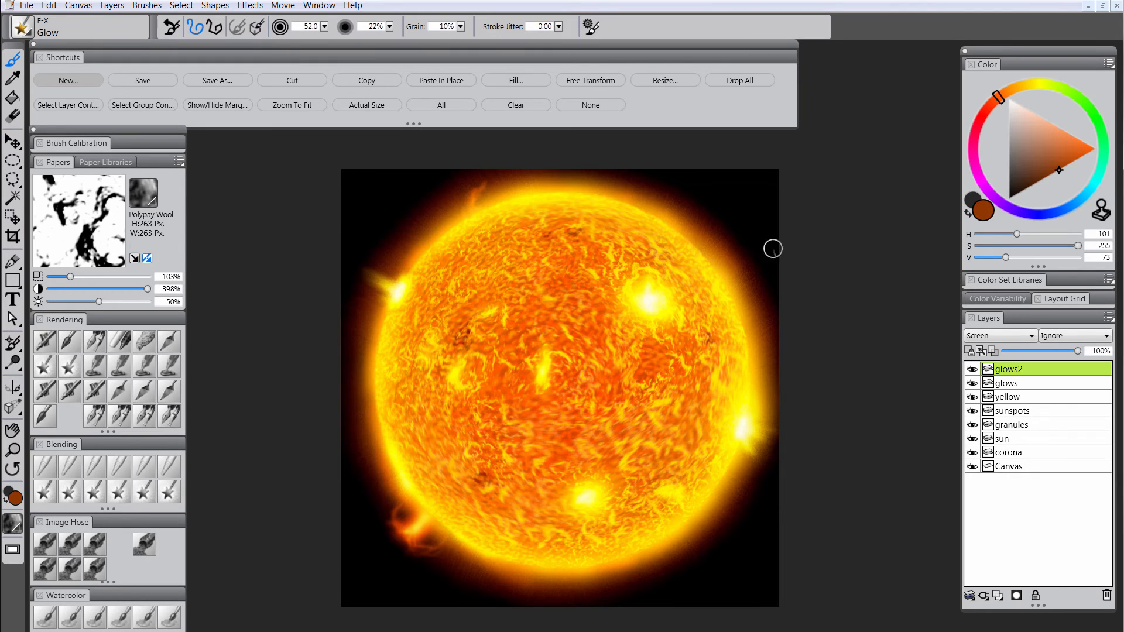
drag(704, 517, 704, 525)
mouse_move(727, 305)
mouse_down()
mouse_move(736, 239)
mouse_move(743, 265)
mouse_move(730, 256)
mouse_up()
Step: Paint fine amber loops and rays (H 118, V 73) around the brightest glows with the Glow brush reduced to 23.3
click(1034, 87)
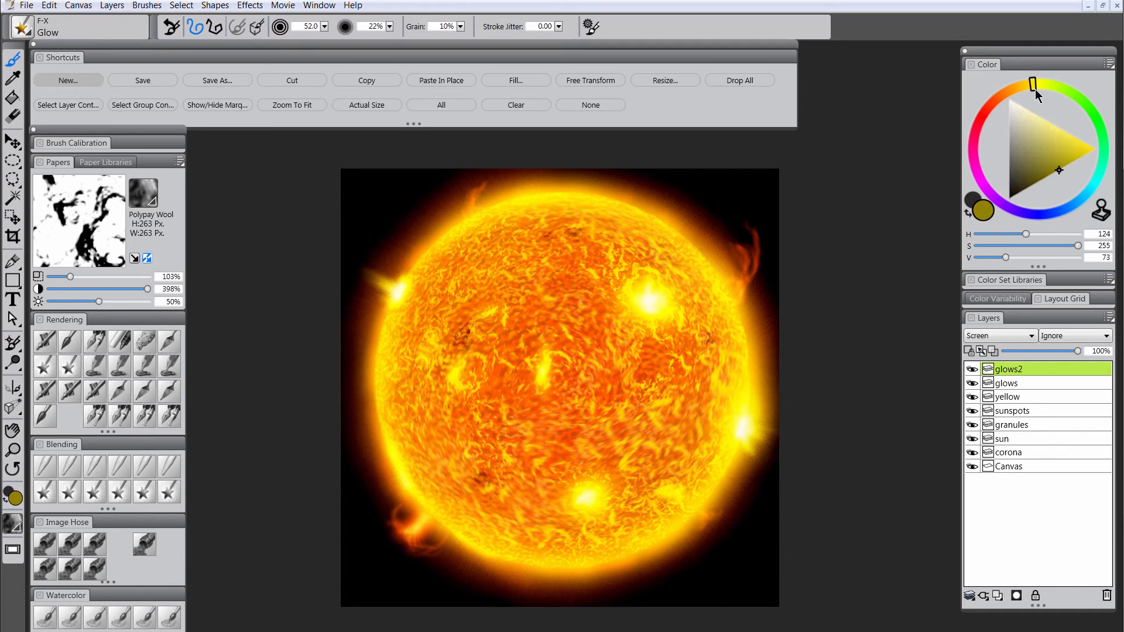
click(1024, 86)
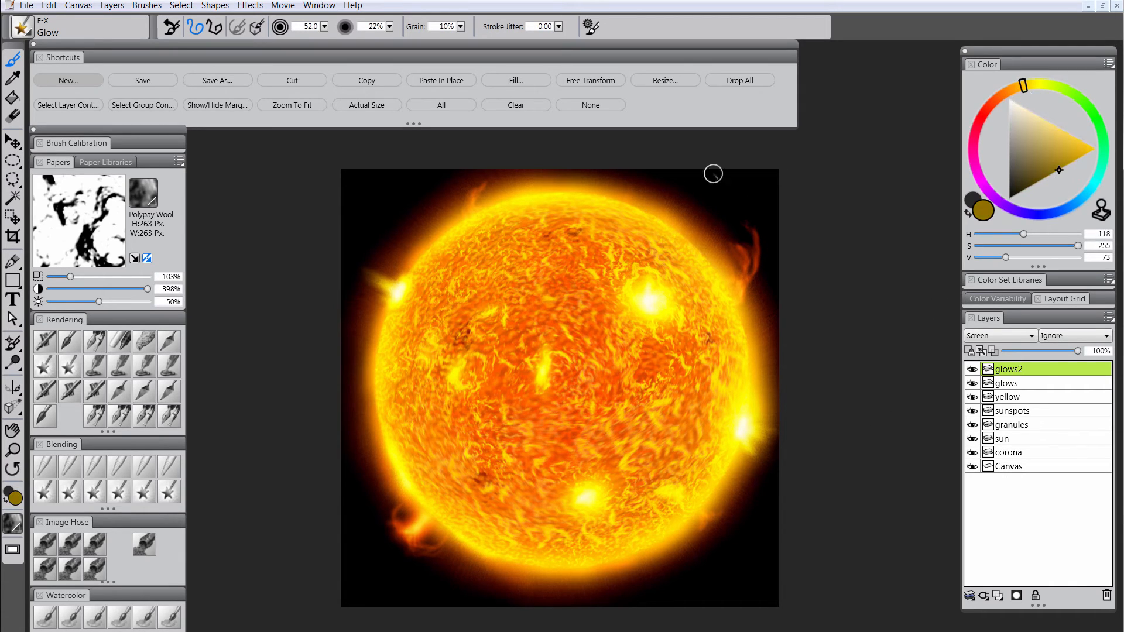
key(bracketleft)
key(bracketleft)
key(bracketleft)
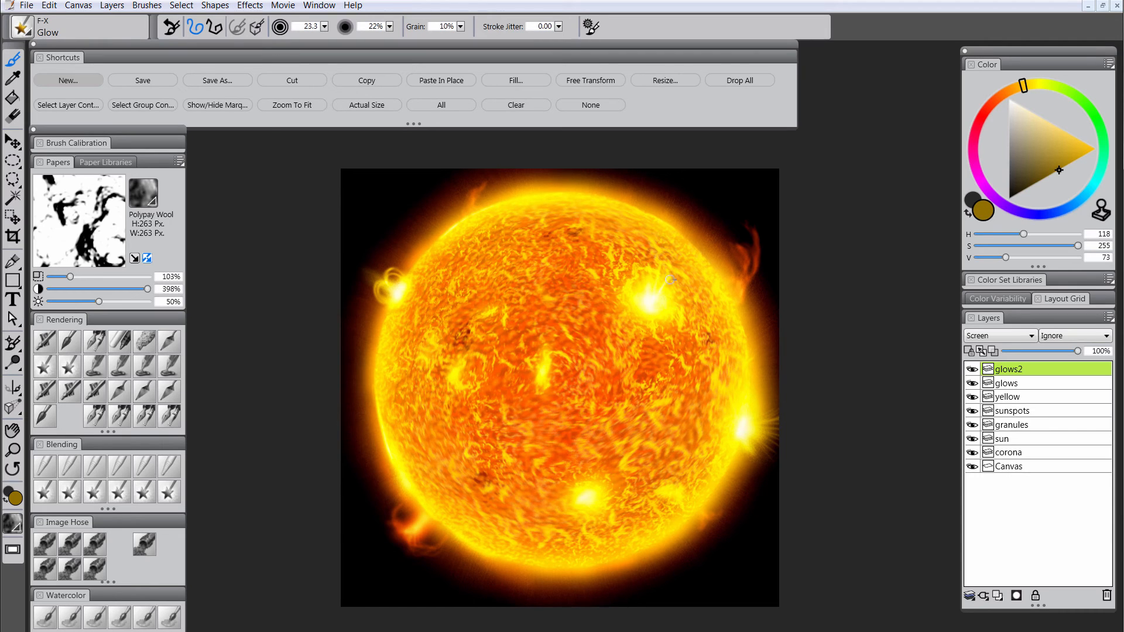
Step: Add a new top layer named tint and set its composite method to Multiply
key(m)
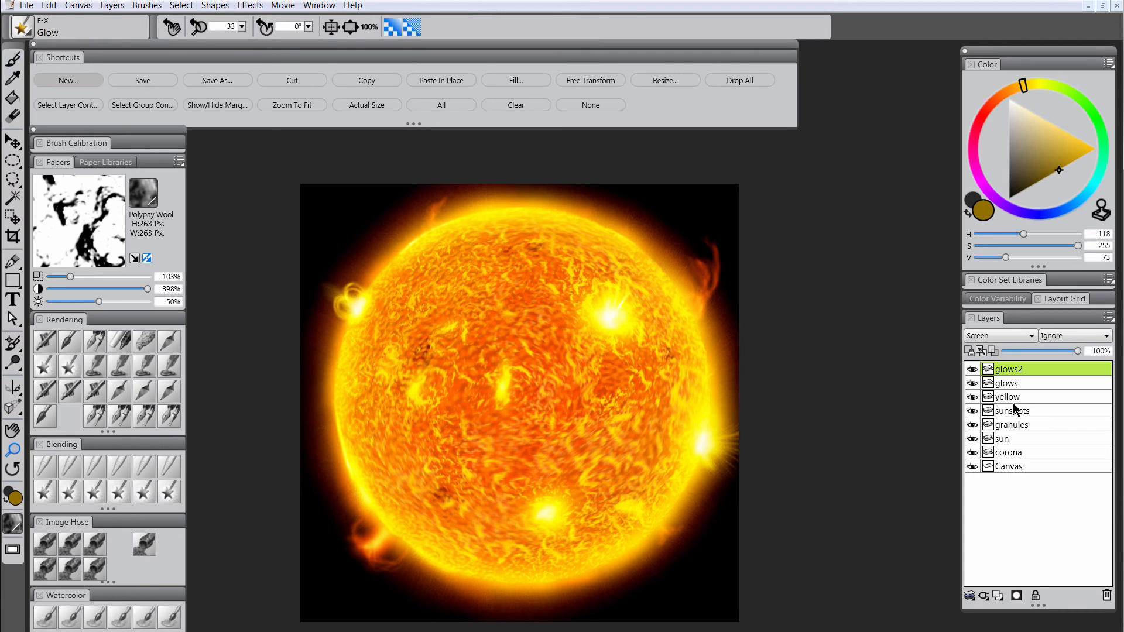
click(996, 592)
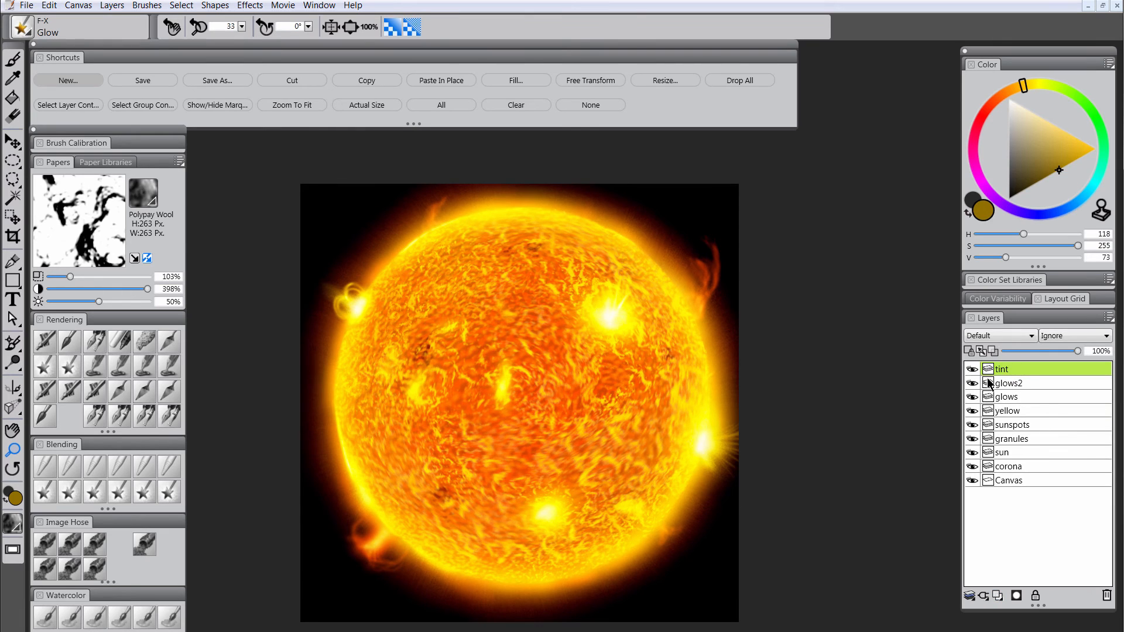
click(998, 336)
click(990, 444)
Step: Chalk fine burnt-orange texture (H 101, V 93) across the sun with Square Chalk, using the paper at 103% scale
click(1002, 100)
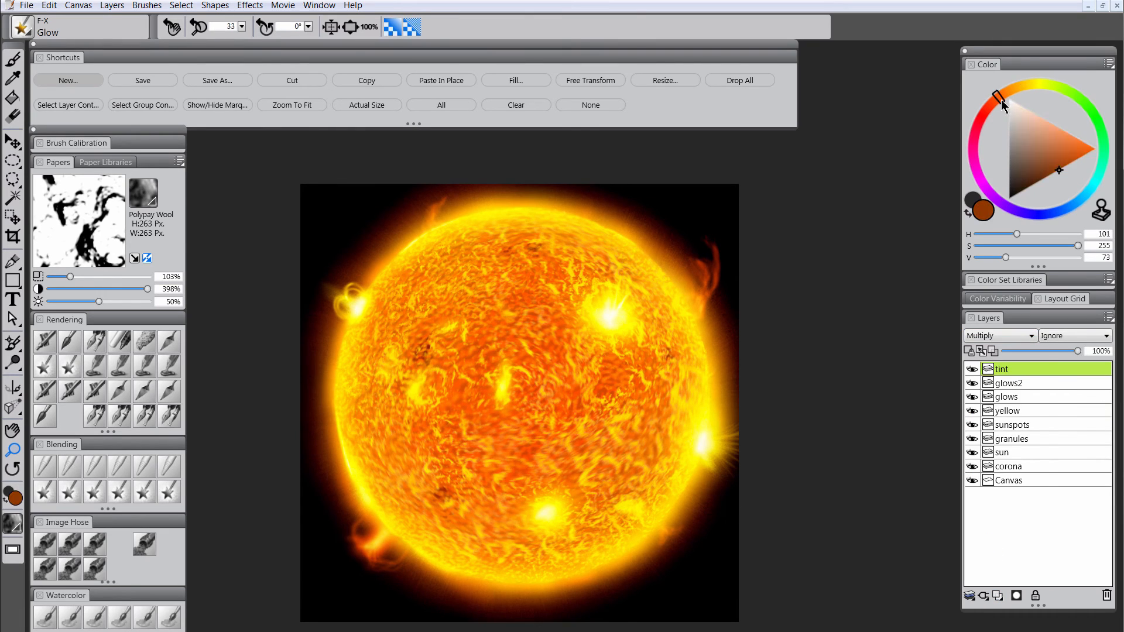
click(1072, 163)
click(134, 342)
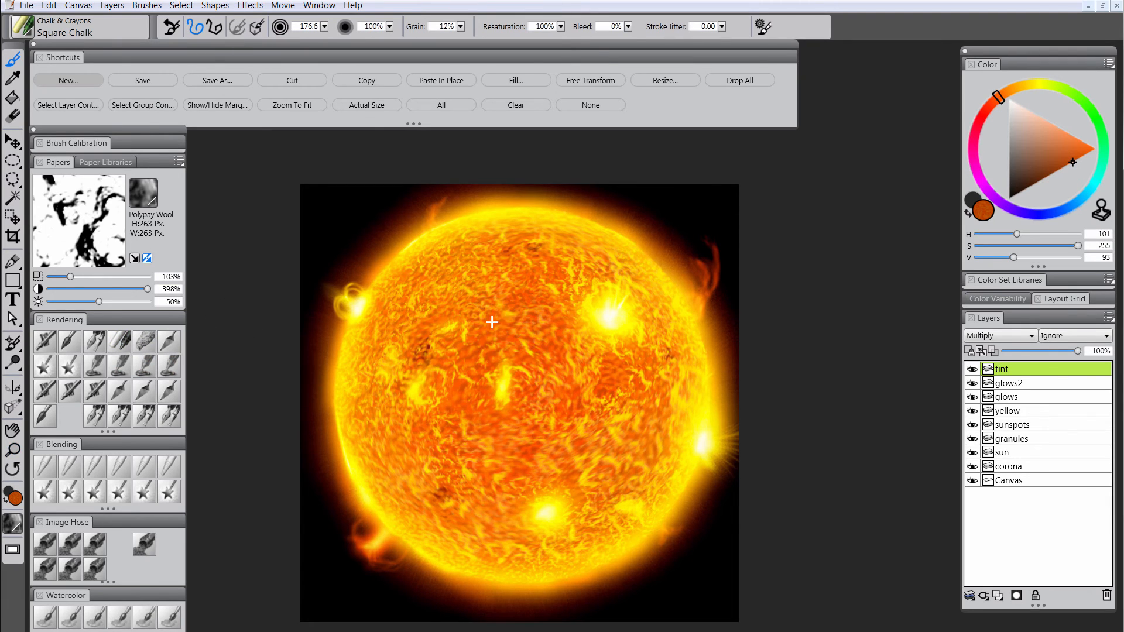
mouse_move(493, 323)
mouse_down()
mouse_move(490, 298)
mouse_move(461, 343)
mouse_move(455, 391)
mouse_move(485, 424)
mouse_move(566, 395)
mouse_move(539, 336)
mouse_move(564, 417)
mouse_move(496, 478)
mouse_move(609, 429)
mouse_move(612, 369)
mouse_move(548, 295)
mouse_move(473, 306)
mouse_move(433, 322)
mouse_move(408, 423)
mouse_move(446, 471)
mouse_move(604, 441)
mouse_up()
Step: Set the paper scale to 354% and chalk coarser burnt-orange texture over the sun's middle with Square Chalk at size 385.5
click(135, 277)
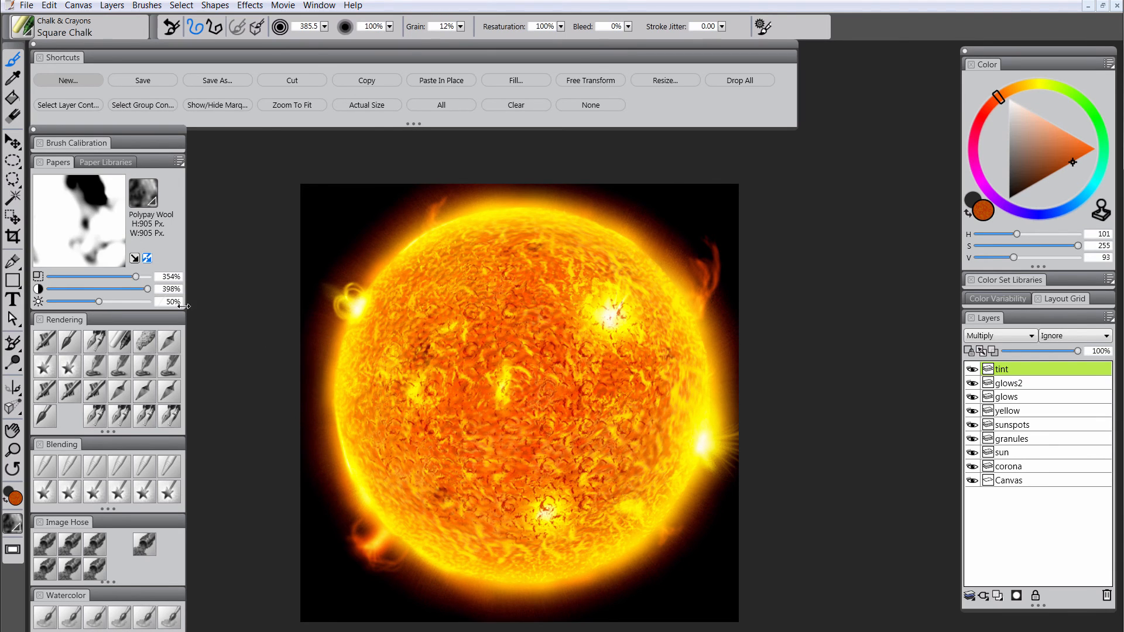
mouse_move(492, 365)
mouse_down()
mouse_move(539, 385)
mouse_move(491, 354)
mouse_move(505, 447)
mouse_move(578, 361)
mouse_move(462, 380)
mouse_move(527, 460)
mouse_move(527, 315)
mouse_up()
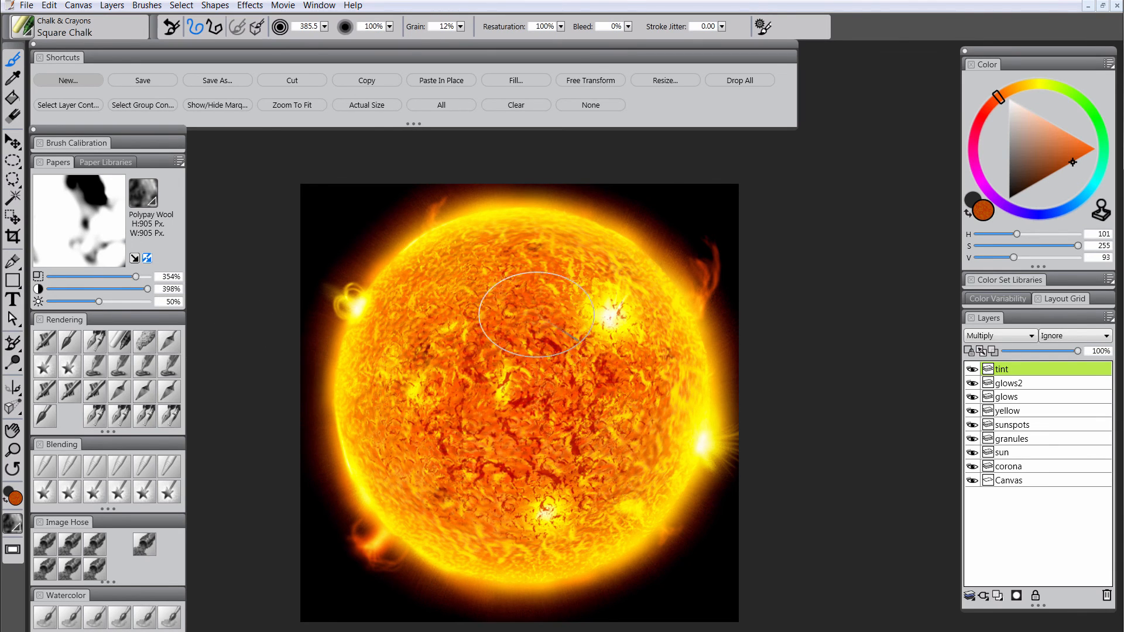
Step: Soften the tint layer's chalk texture with Diffuse Blur at size 373.5 and lower the layer's opacity to 69%
drag(1077, 350, 1065, 351)
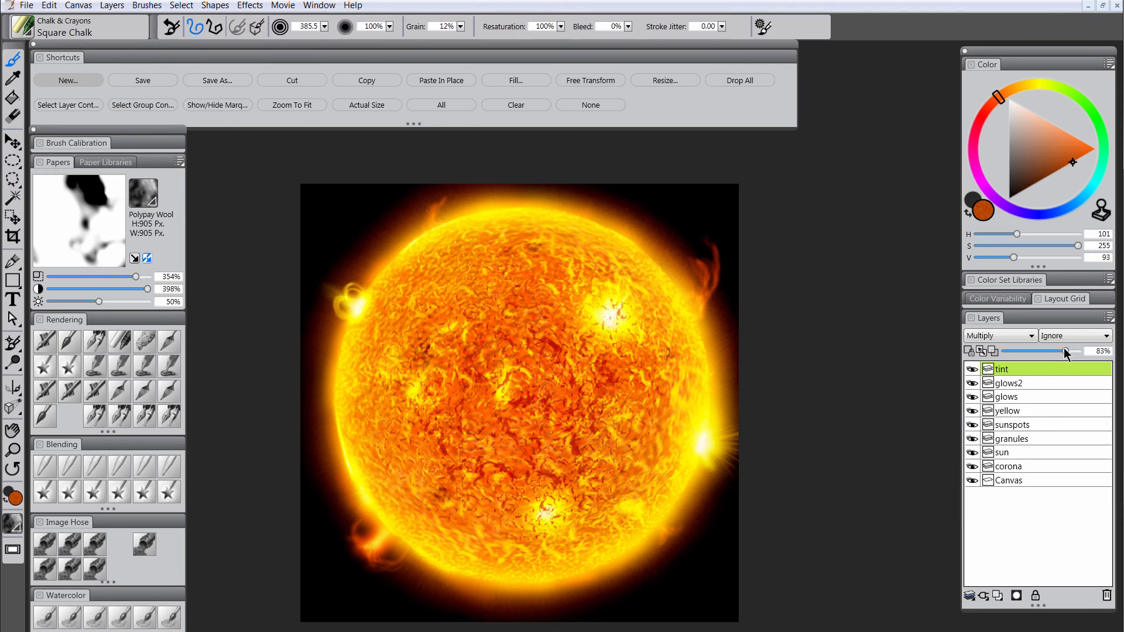
click(45, 469)
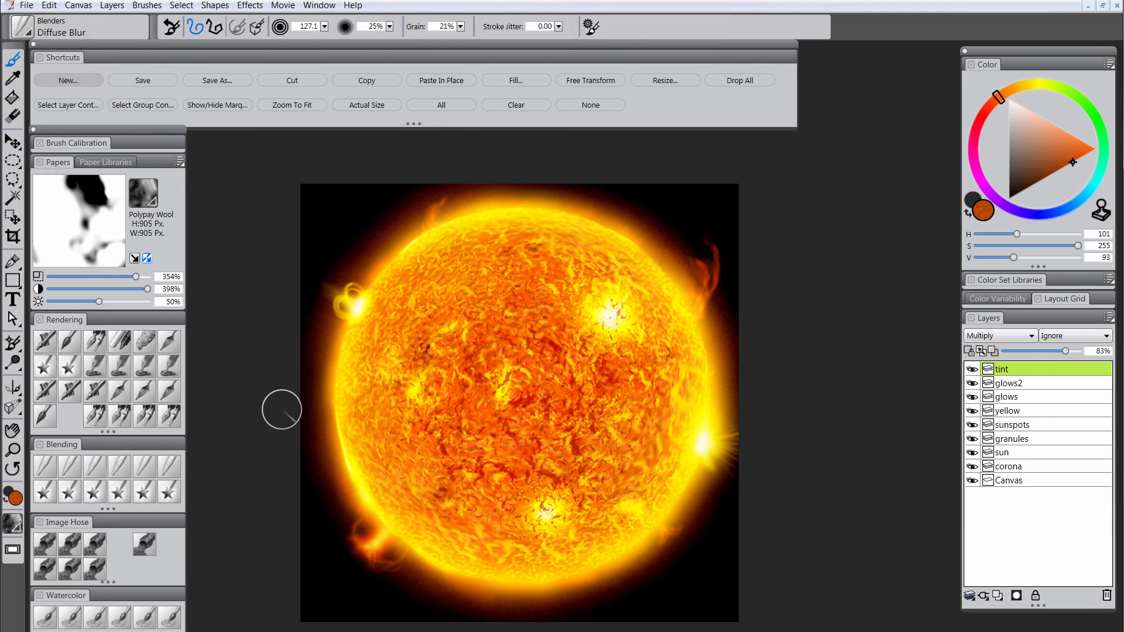
mouse_move(546, 398)
mouse_down()
mouse_move(497, 420)
mouse_move(482, 461)
mouse_move(529, 405)
mouse_move(431, 353)
mouse_move(527, 316)
mouse_move(591, 421)
mouse_move(564, 476)
mouse_move(451, 486)
mouse_move(503, 334)
mouse_move(551, 486)
mouse_move(416, 411)
mouse_move(491, 456)
mouse_up()
drag(1065, 352, 1056, 351)
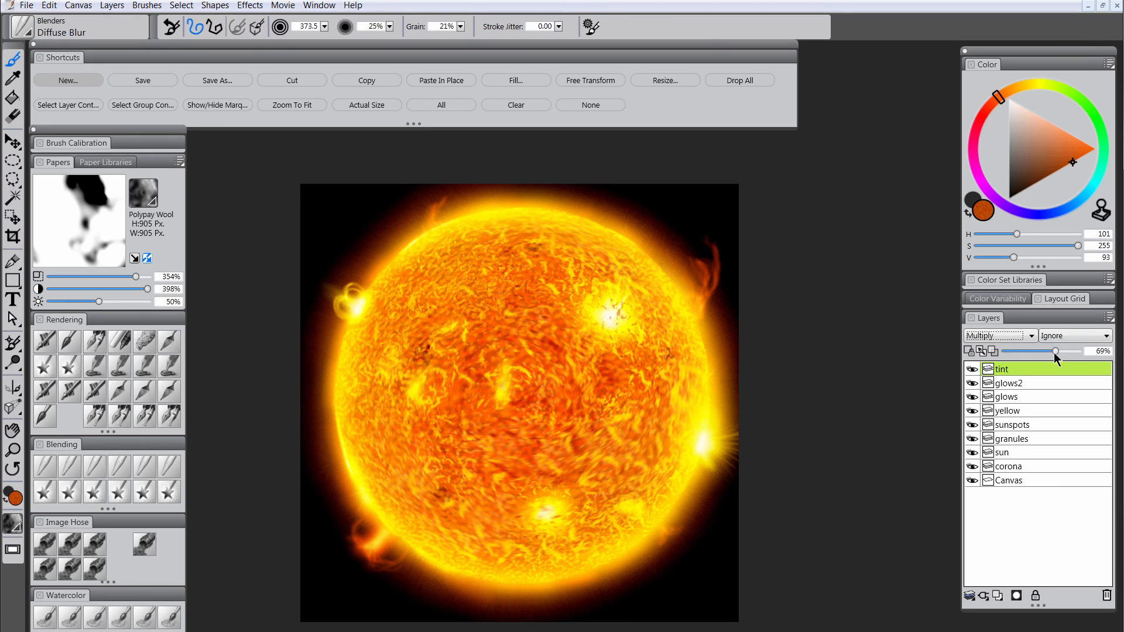
Step: Chalk more burnt-orange texture over the sun's upper area with Square Chalk at size 385.5 and switch to a blender
key(m)
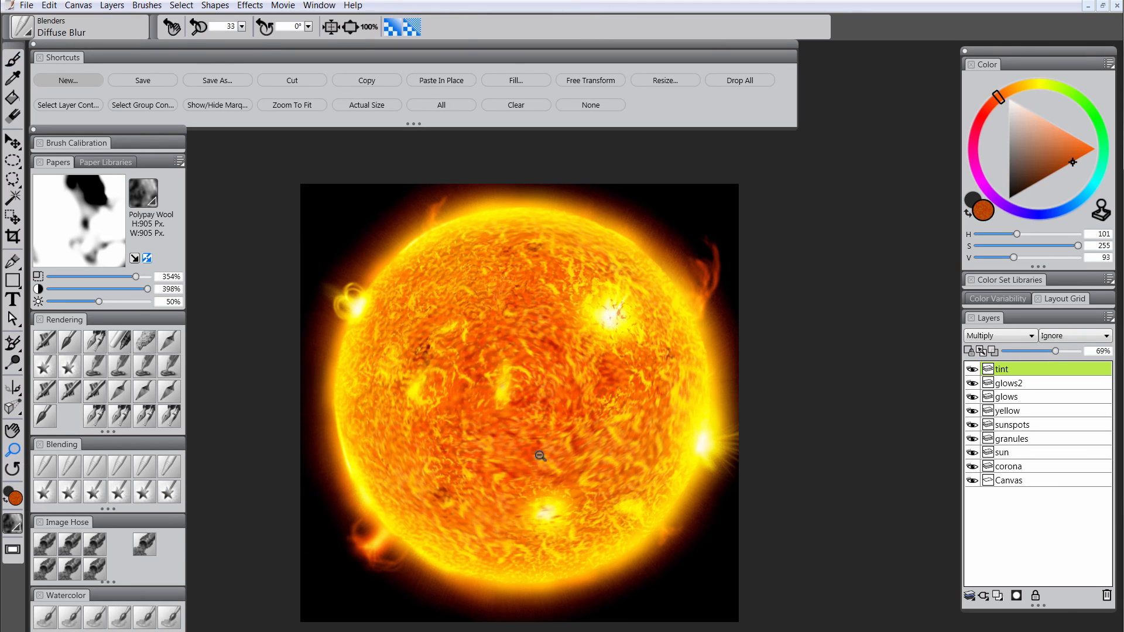
alt+click(591, 474)
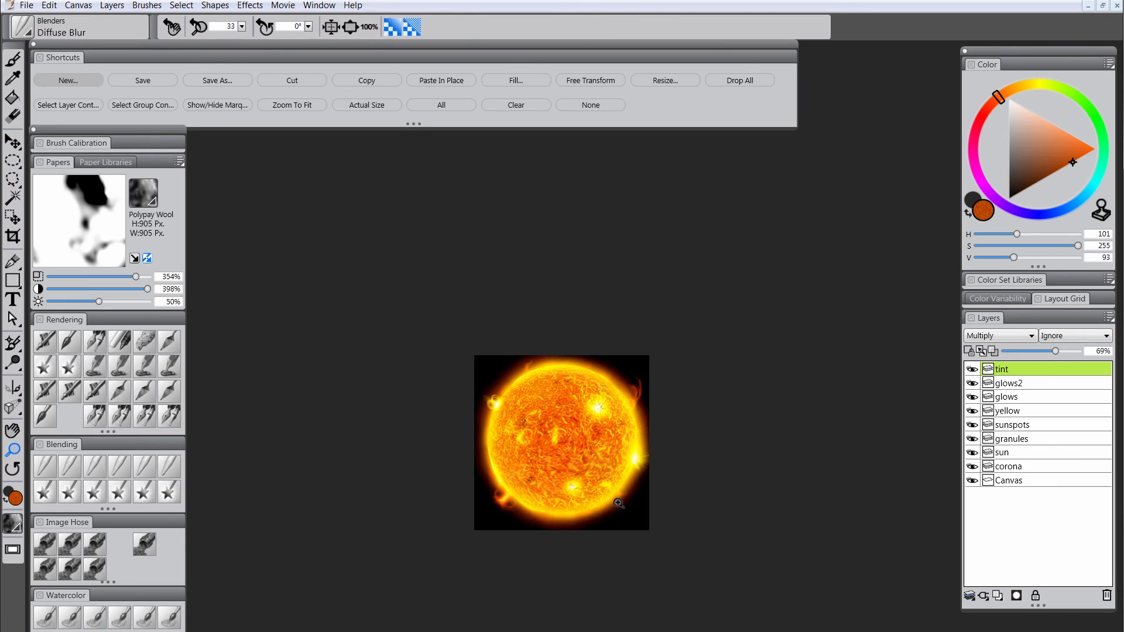
key(b)
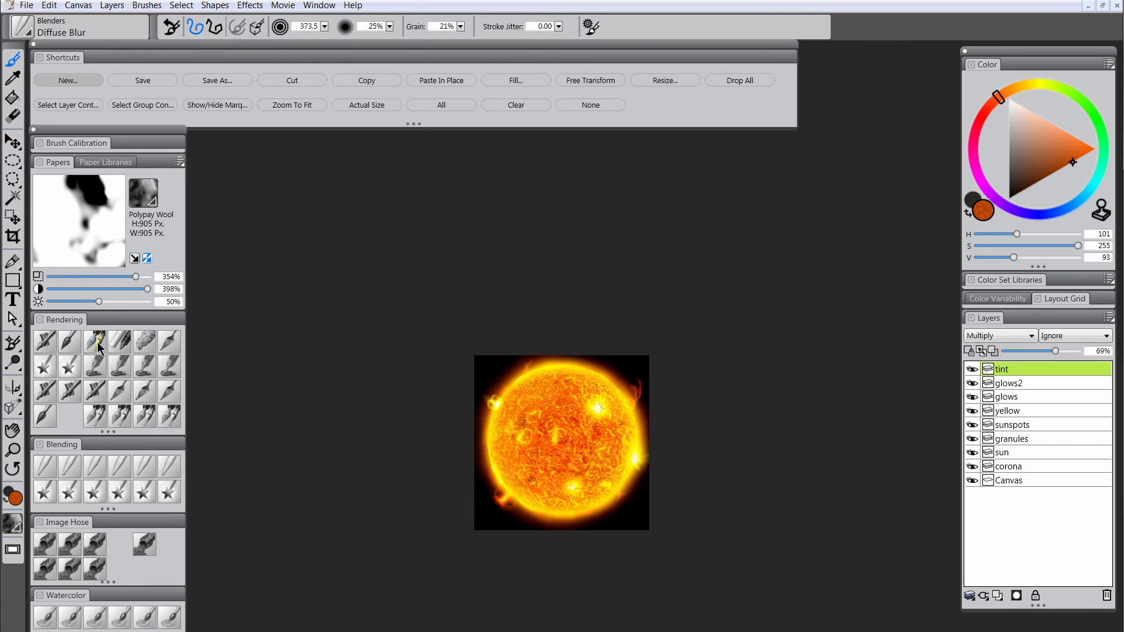
click(117, 345)
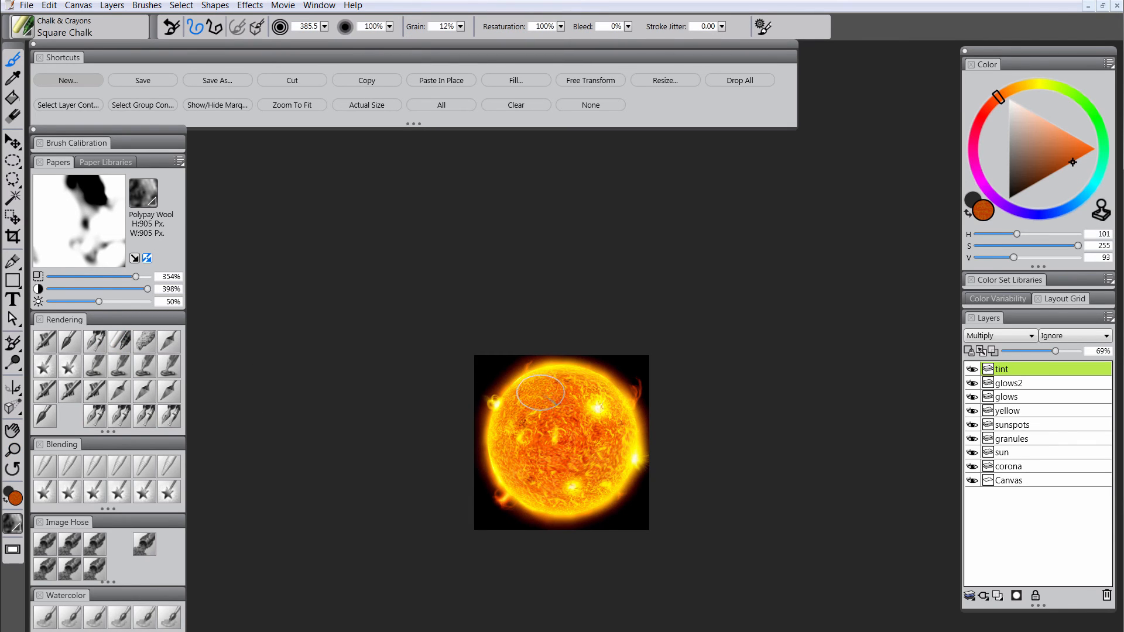
drag(551, 385, 562, 388)
click(140, 463)
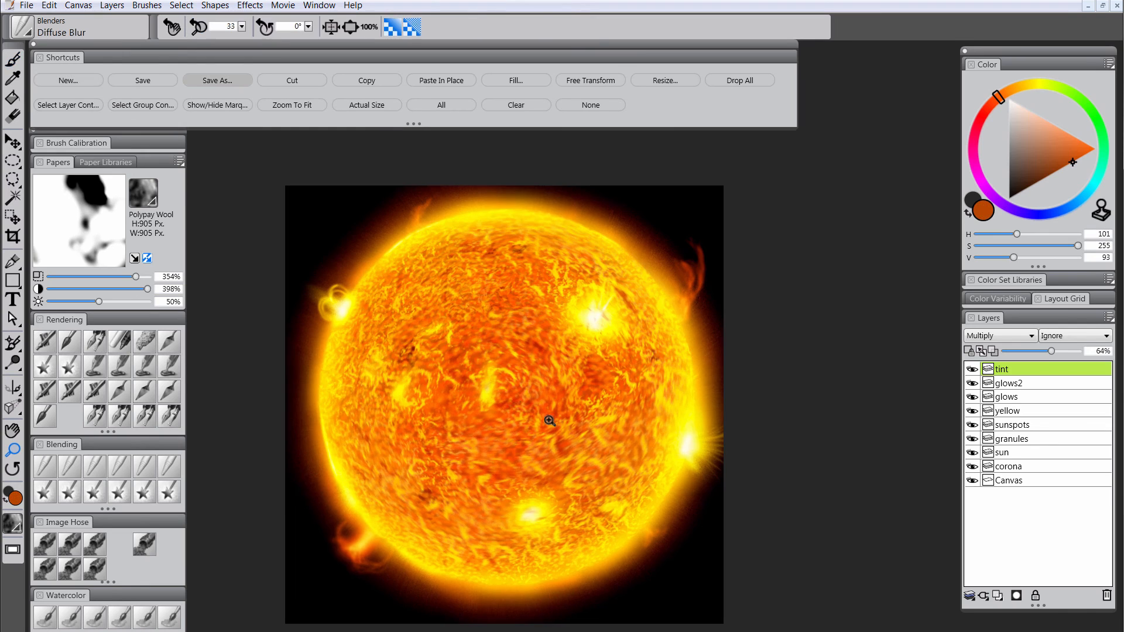
Step: Drop all layers into the canvas to flatten the painting
click(118, 8)
click(149, 251)
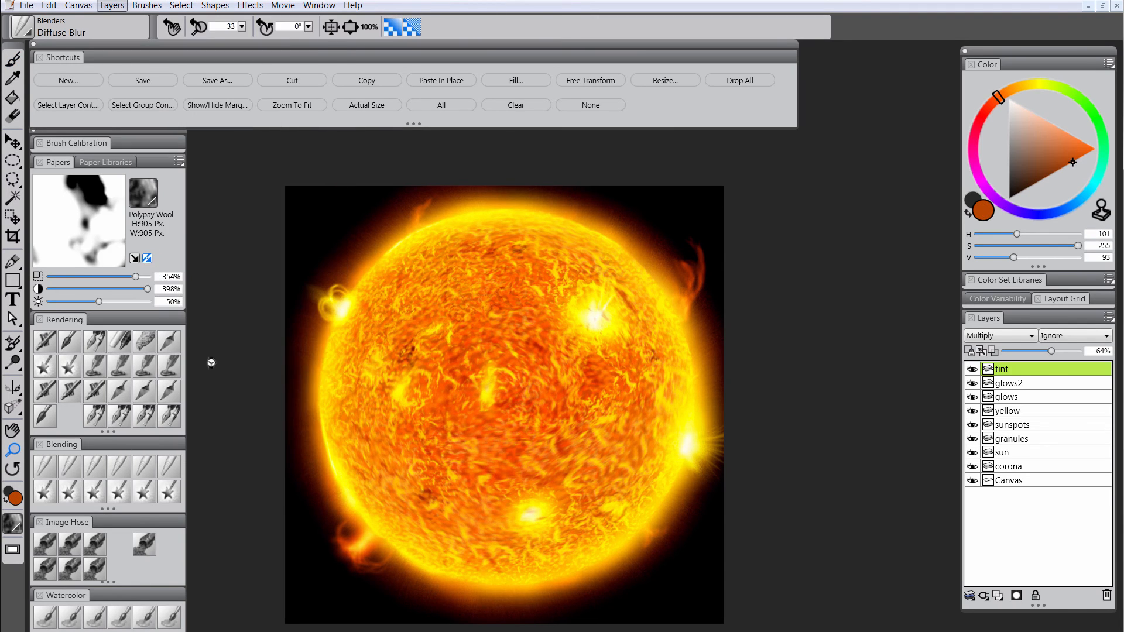
Step: Swirl the surface texture and bright spots with the F-X Hurricane brush at size 82.5 and 19% opacity
click(116, 493)
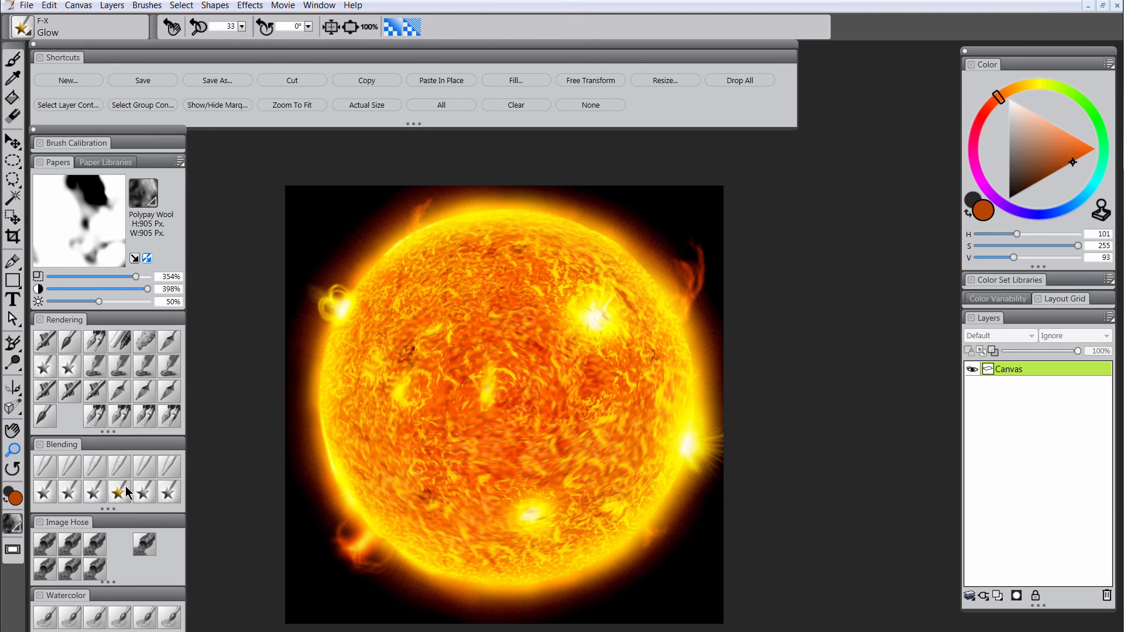
mouse_move(594, 316)
mouse_down()
mouse_move(624, 316)
mouse_move(563, 332)
mouse_move(644, 313)
mouse_move(602, 316)
mouse_up()
key(ctrl+z)
click(390, 27)
click(372, 37)
drag(402, 358, 404, 401)
mouse_move(488, 373)
mouse_down()
mouse_move(496, 400)
mouse_move(461, 320)
mouse_up()
mouse_move(461, 320)
mouse_down()
mouse_move(520, 293)
mouse_move(545, 257)
mouse_up()
drag(599, 313, 612, 312)
drag(612, 335, 598, 315)
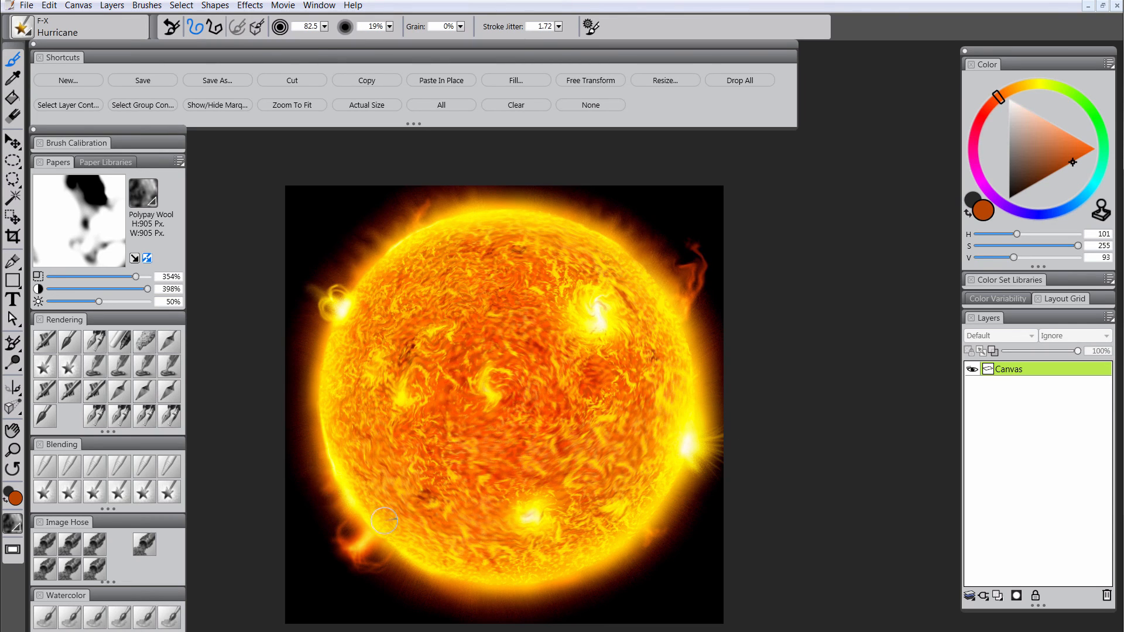
Step: Add a new layer above the canvas named glows and set its composite method to Screen
key(m)
click(997, 595)
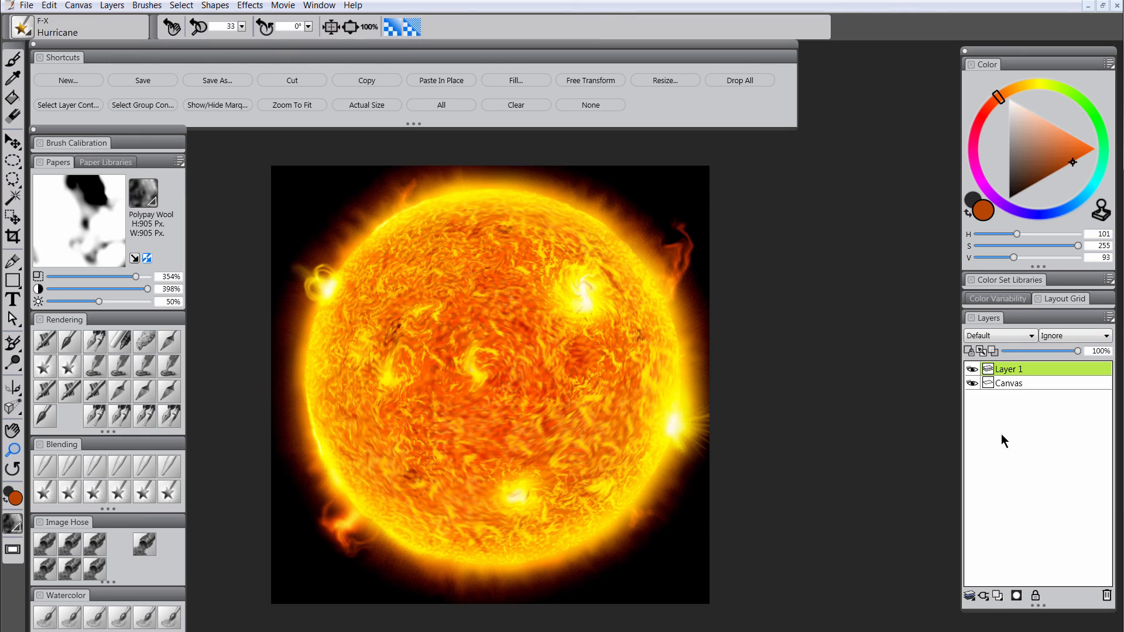
double_click(1005, 370)
text(ws)
key(Return)
click(1016, 342)
click(994, 452)
Step: Paint soft amber glows (H 116, V 72) over the bright spots and rim with the Glow brush at size 436.4 and 22% opacity
click(1030, 87)
click(1058, 171)
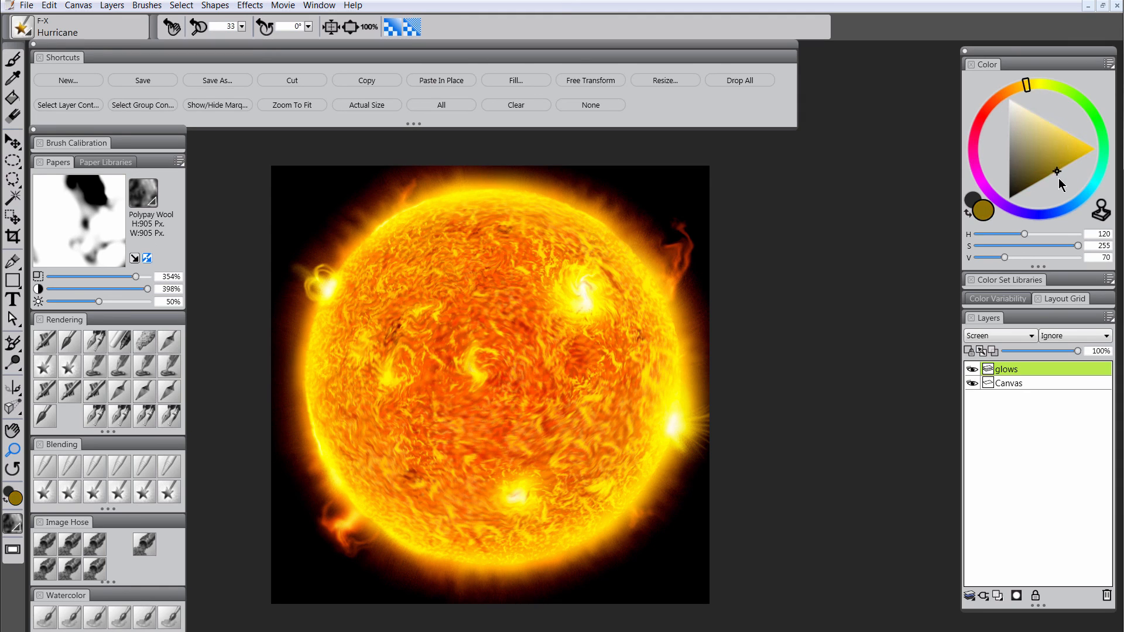
click(1020, 86)
click(55, 371)
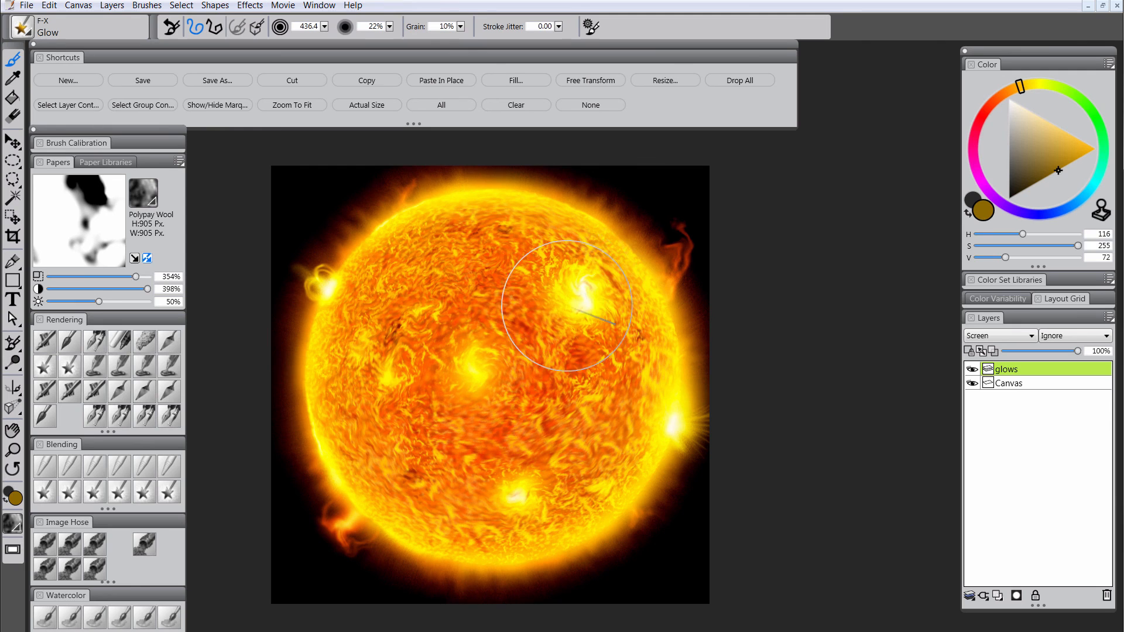
mouse_move(305, 304)
mouse_down()
mouse_move(573, 475)
mouse_move(328, 444)
mouse_move(585, 216)
mouse_up()
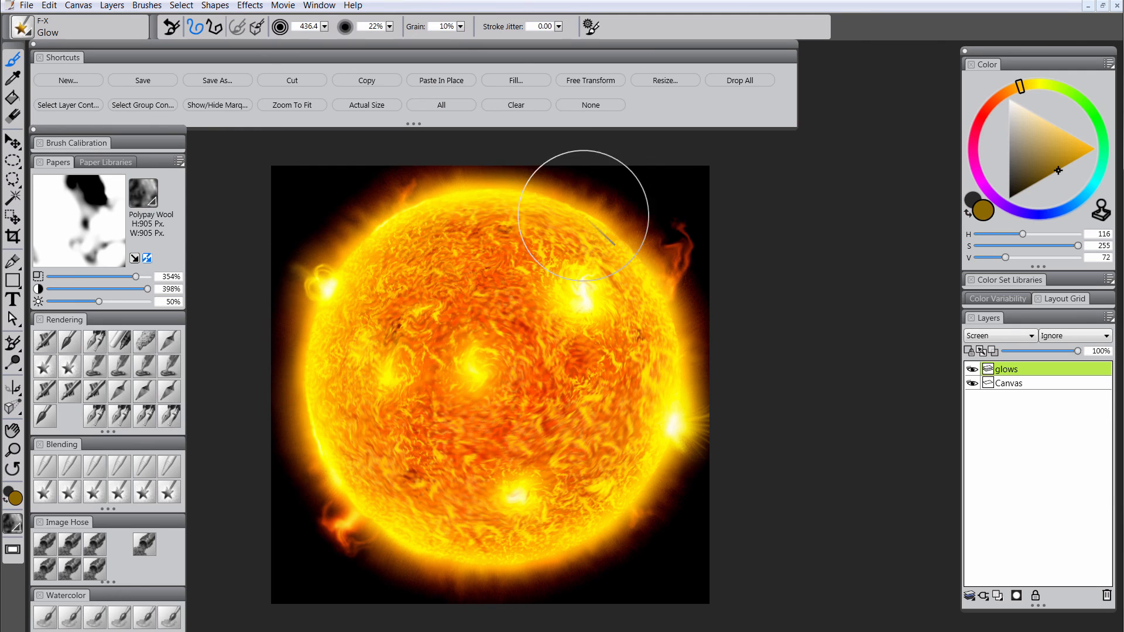
Step: Brush a broad burnt-orange glow (H 101, V 72) across the sun's upper middle with the Glow brush
click(999, 98)
drag(480, 296, 433, 311)
drag(520, 255, 547, 366)
Step: Lower the glows layer's opacity to 53%
click(13, 450)
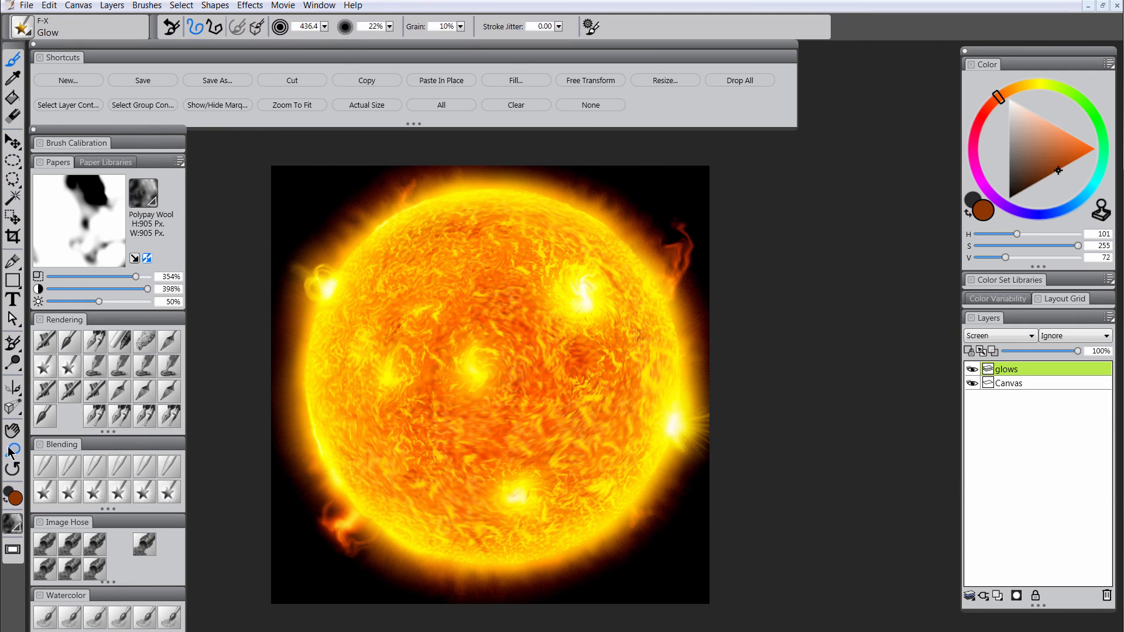
drag(635, 484, 642, 496)
drag(1064, 349, 1049, 350)
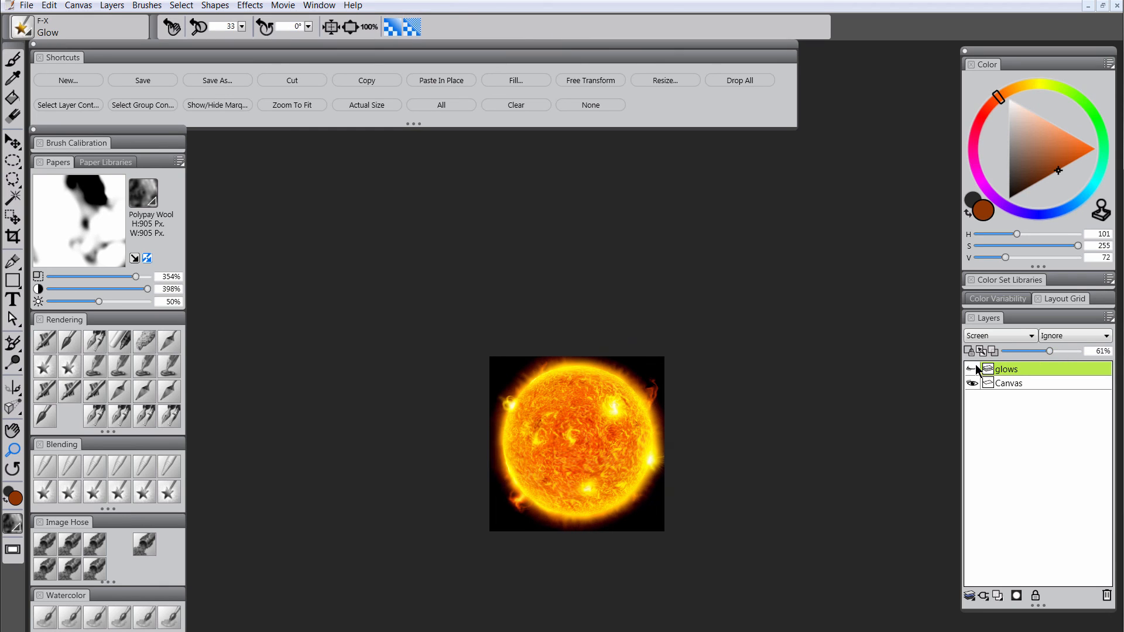
drag(1047, 355, 1039, 357)
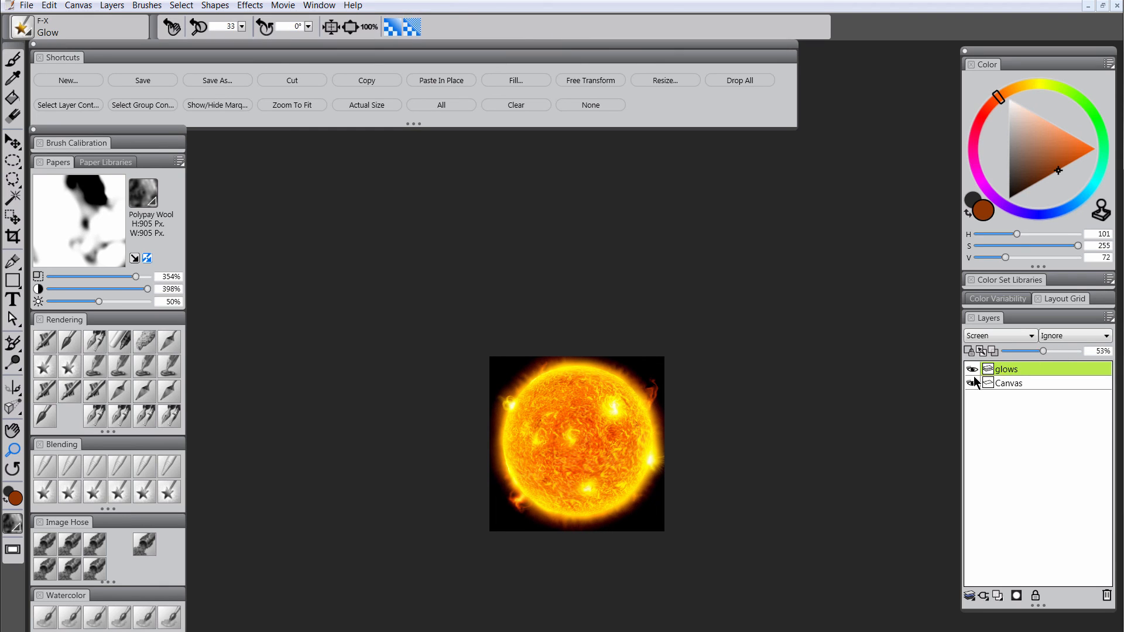
Step: Check the finished sun at close and distant views and save the painting
click(598, 476)
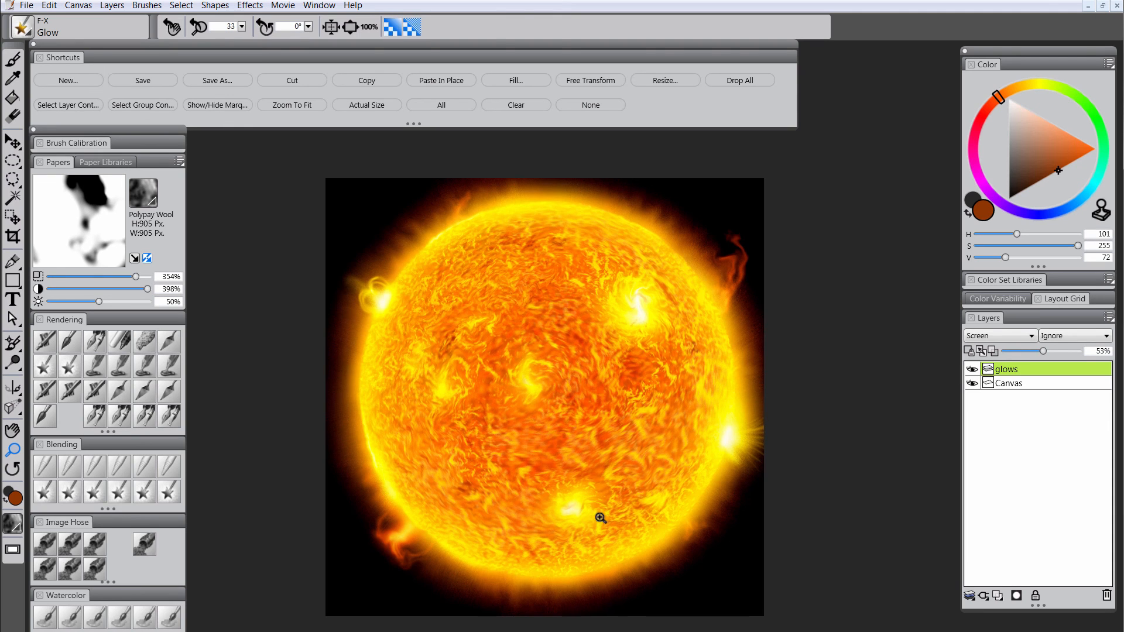
alt+click(642, 509)
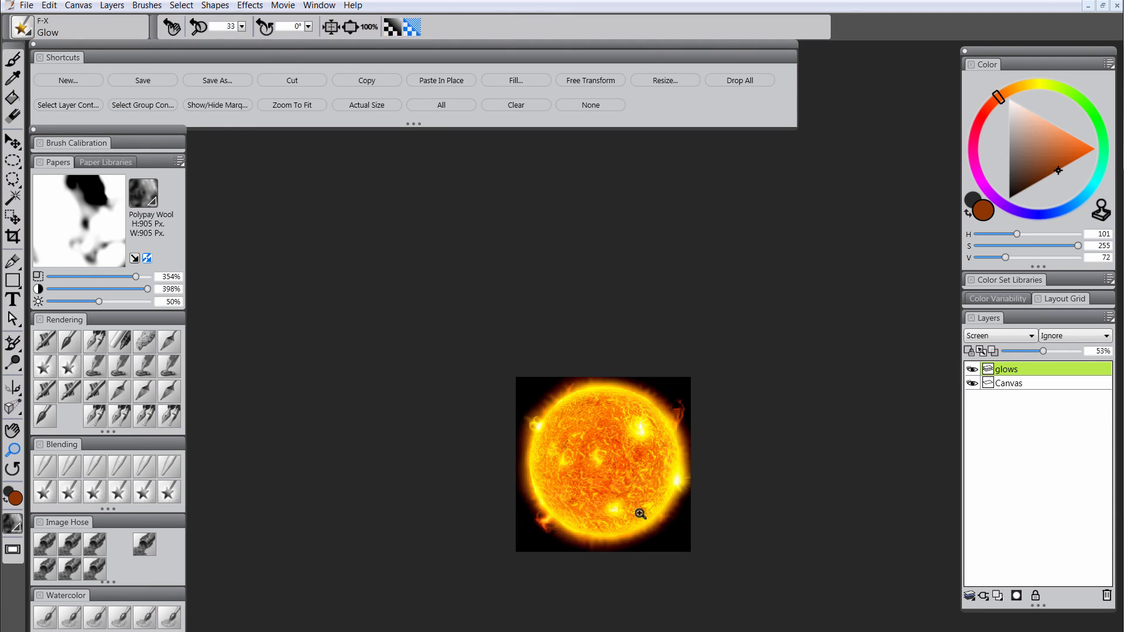
drag(641, 519, 557, 470)
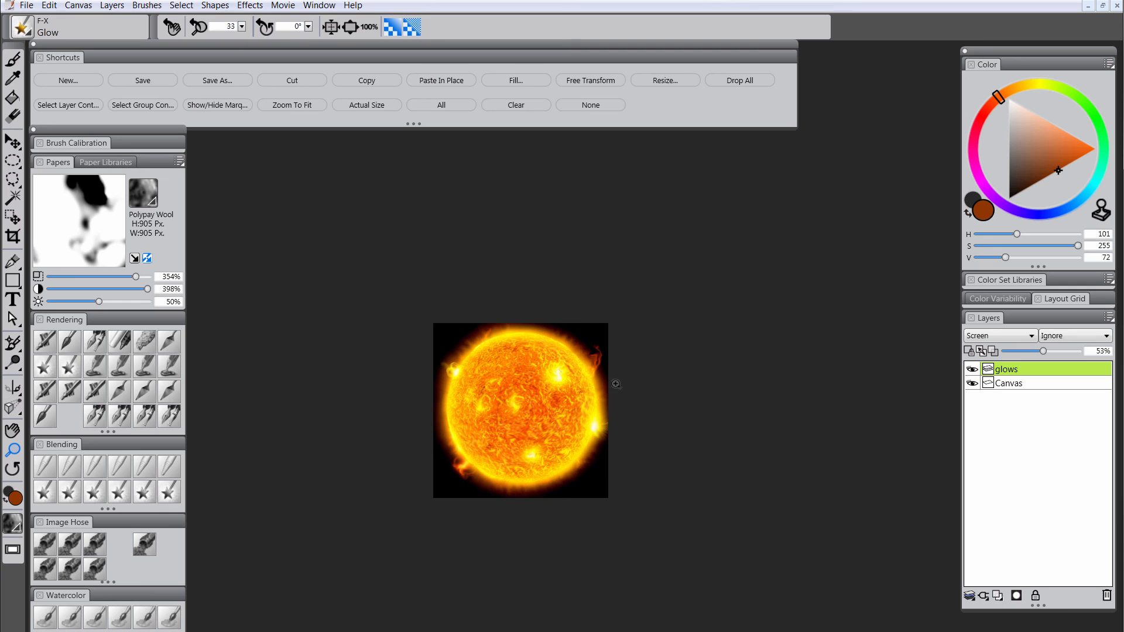
click(143, 80)
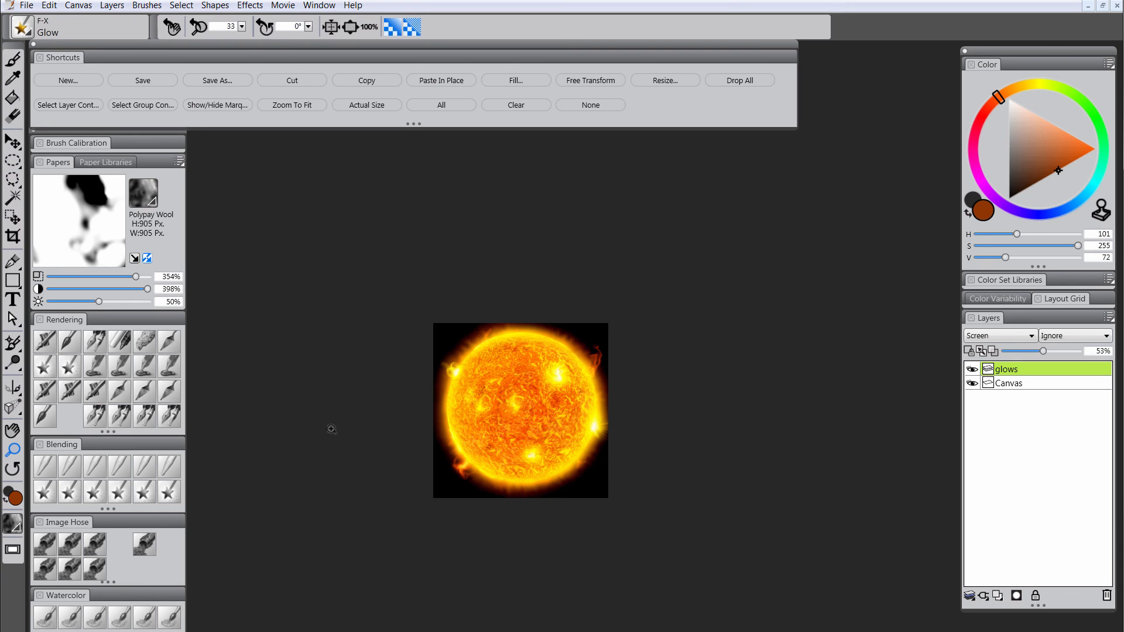